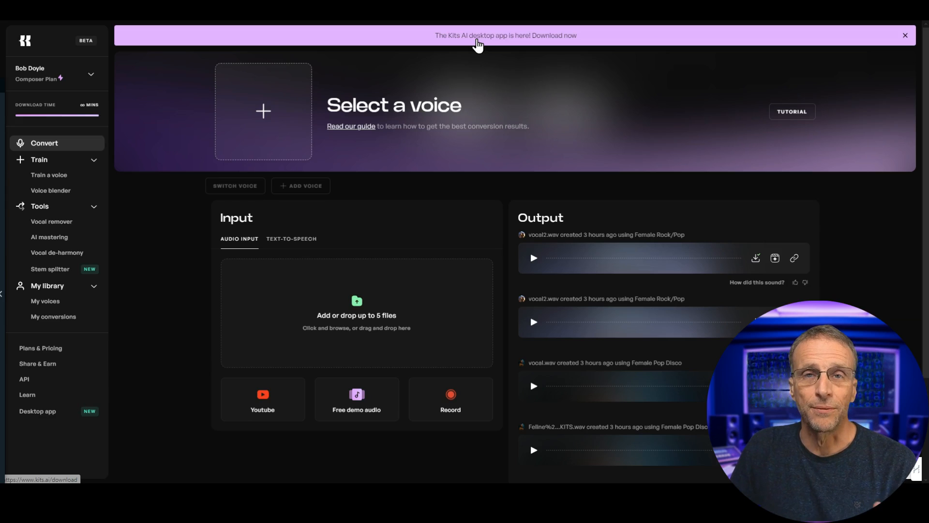
# Step: Check the Kits AI desktop app window and browse the artist voices available for conversion
pyautogui.moveTo(688, 482)
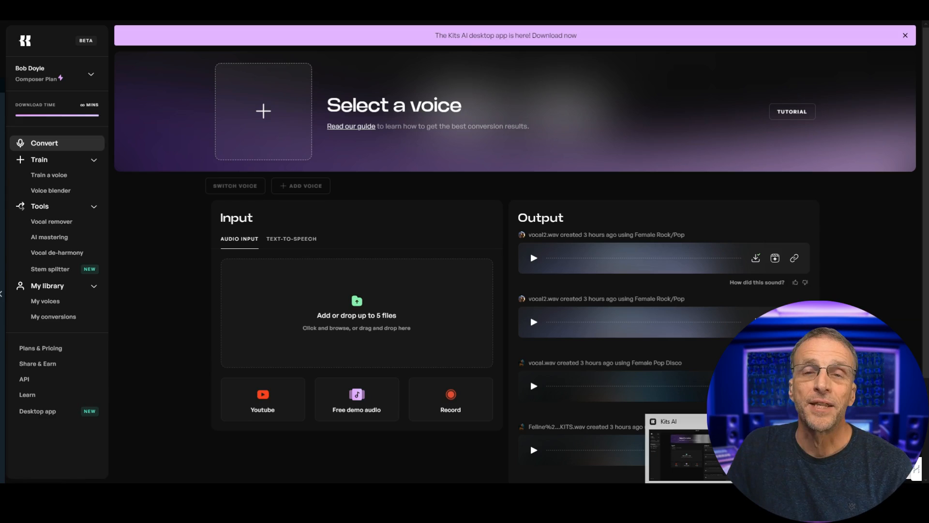
pyautogui.click(688, 447)
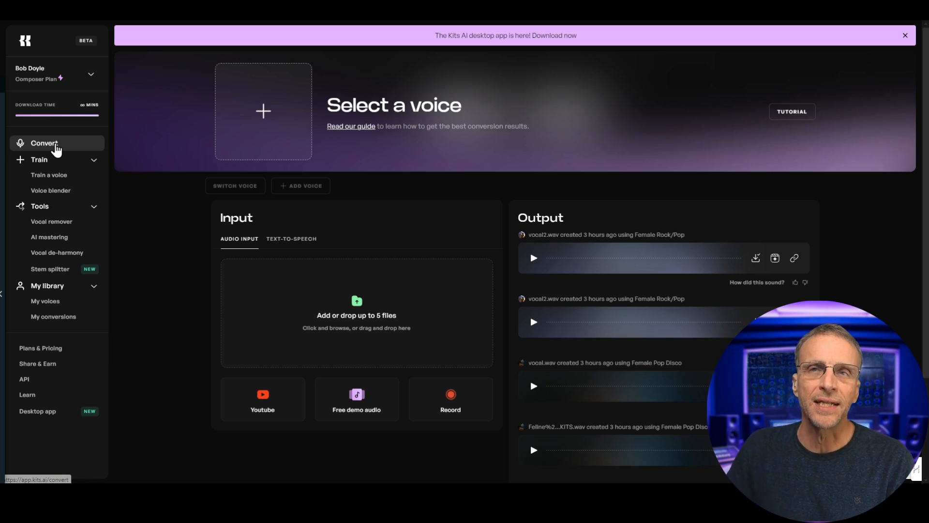
pyautogui.click(263, 141)
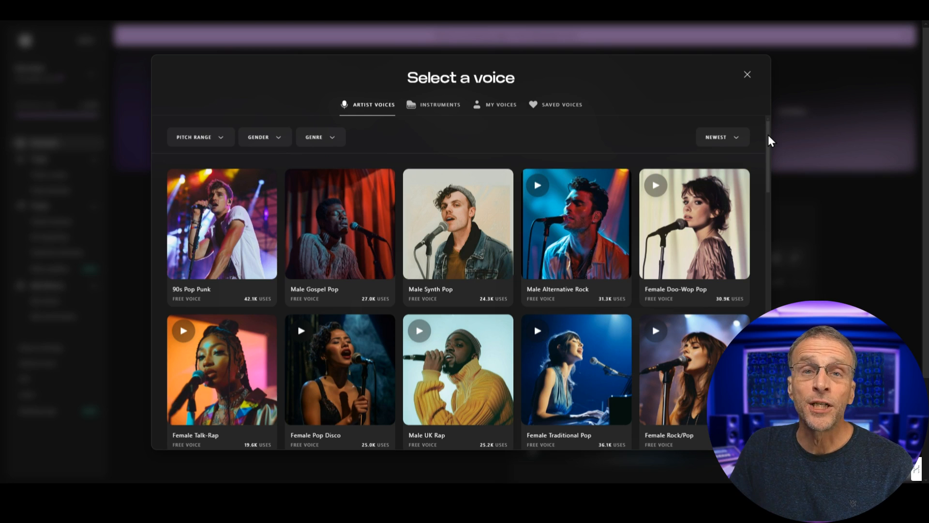
pyautogui.moveTo(768, 134); pyautogui.dragTo(768, 409)
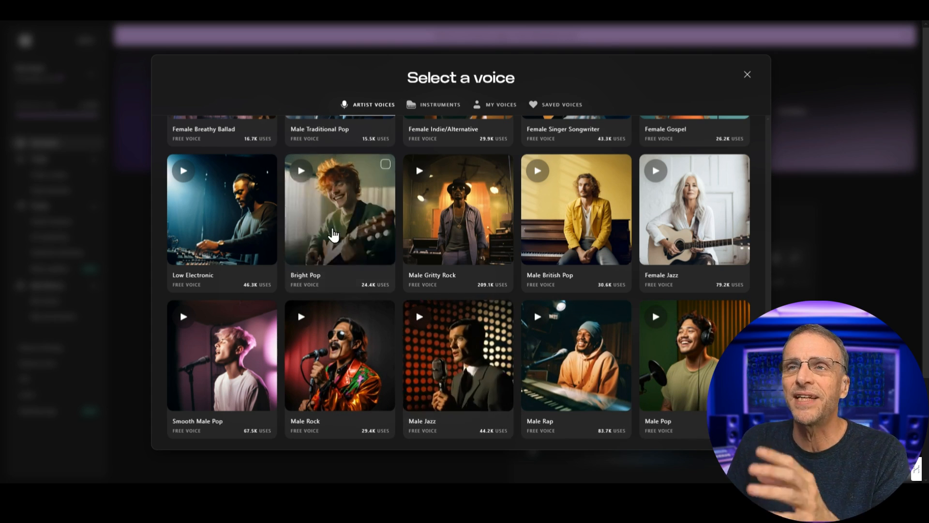
pyautogui.scroll(2, 516, 242)
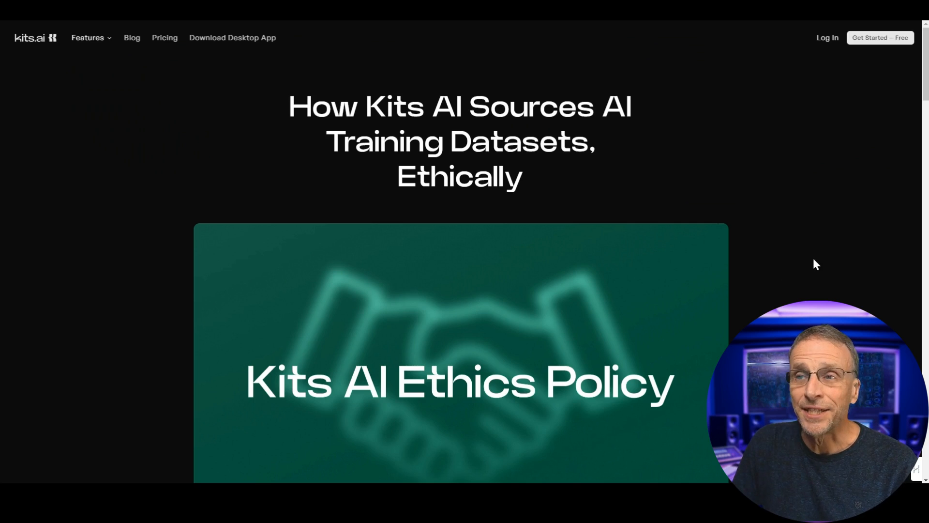
# Step: Read the Kits AI Ethics Policy article, including the section on how voice models are created
pyautogui.scroll(-2, 812, 256)
pyautogui.scroll(-5, 925, 126)
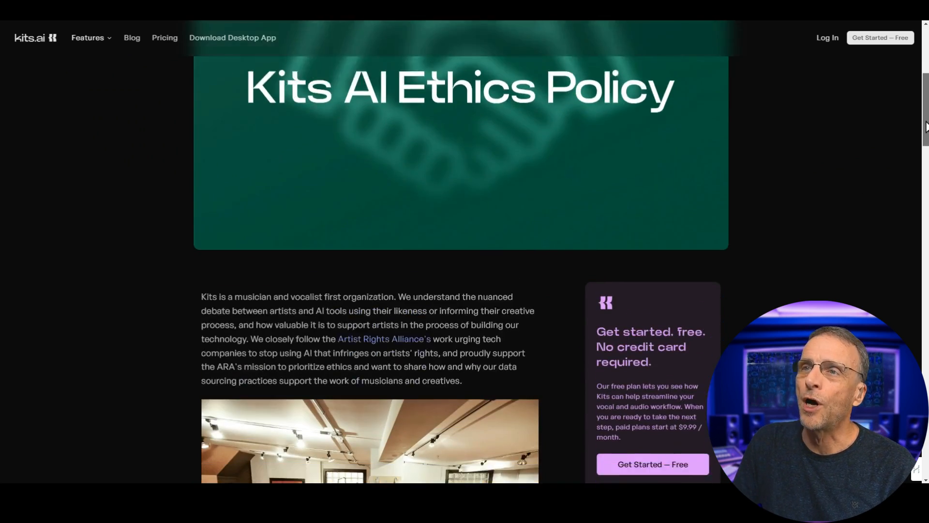
pyautogui.moveTo(925, 127); pyautogui.dragTo(921, 199)
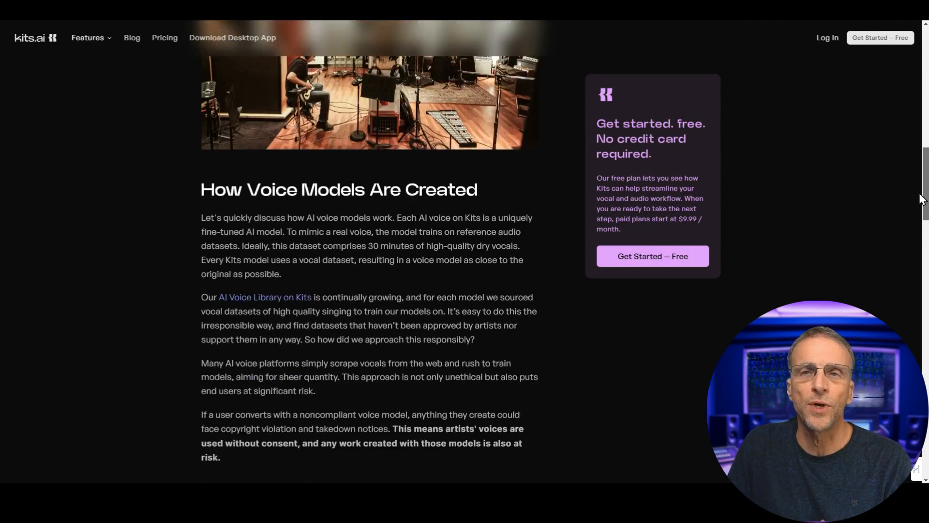
pyautogui.scroll(-2, 922, 199)
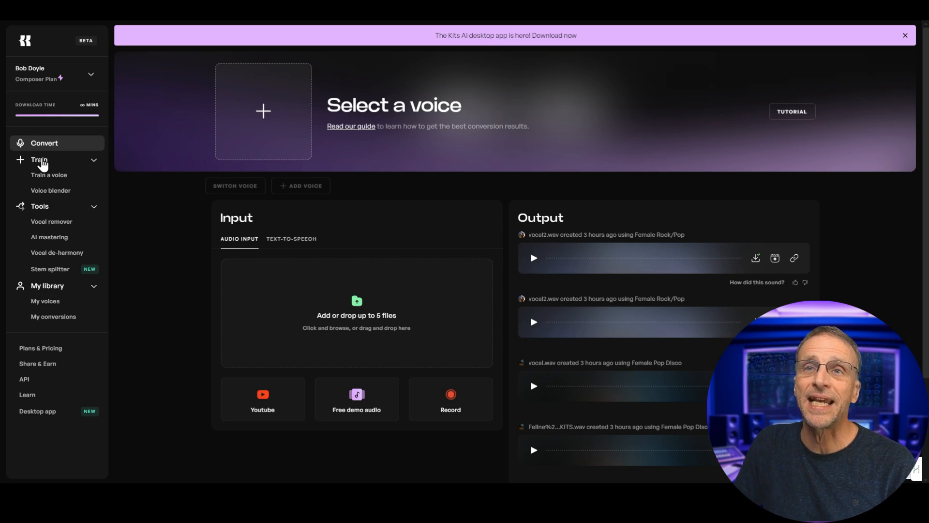
# Step: Open voice training and start a new custom AI voice model to see the dataset requirements
pyautogui.click(41, 164)
pyautogui.click(43, 160)
pyautogui.click(56, 176)
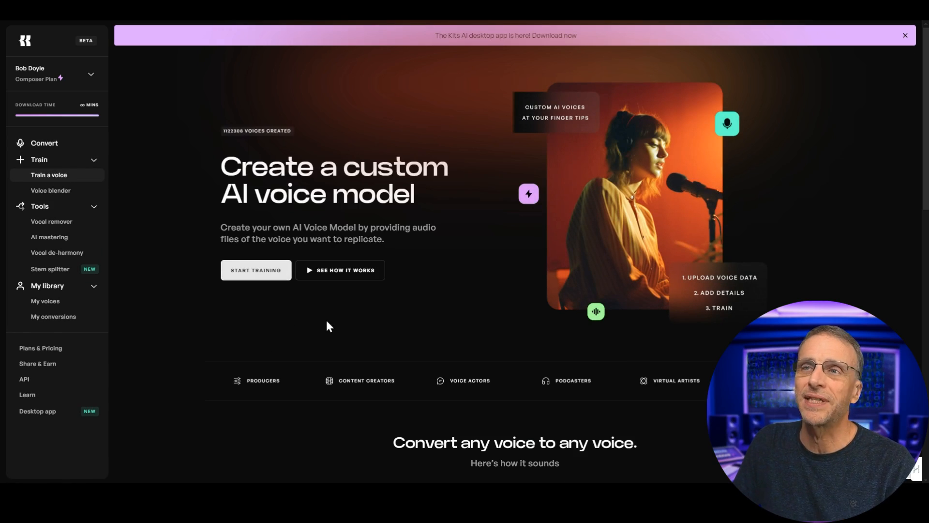
pyautogui.click(277, 270)
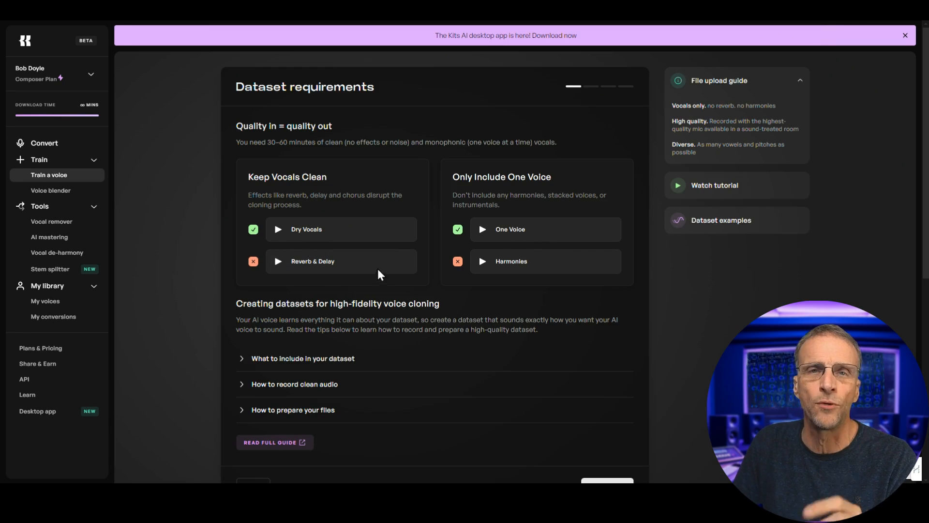
# Step: Go past the dataset requirements and view the YouTube link option for training audio, returning to file upload
pyautogui.scroll(-1, 523, 300)
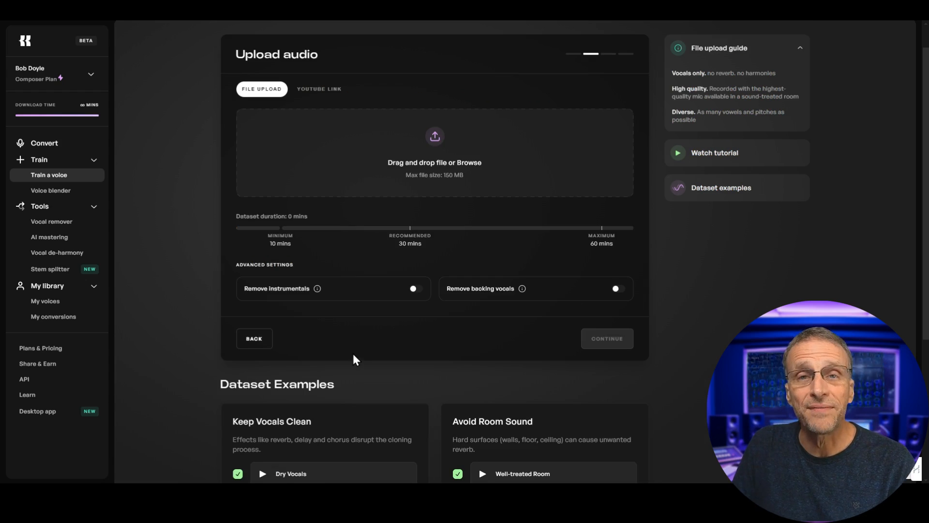
pyautogui.click(329, 91)
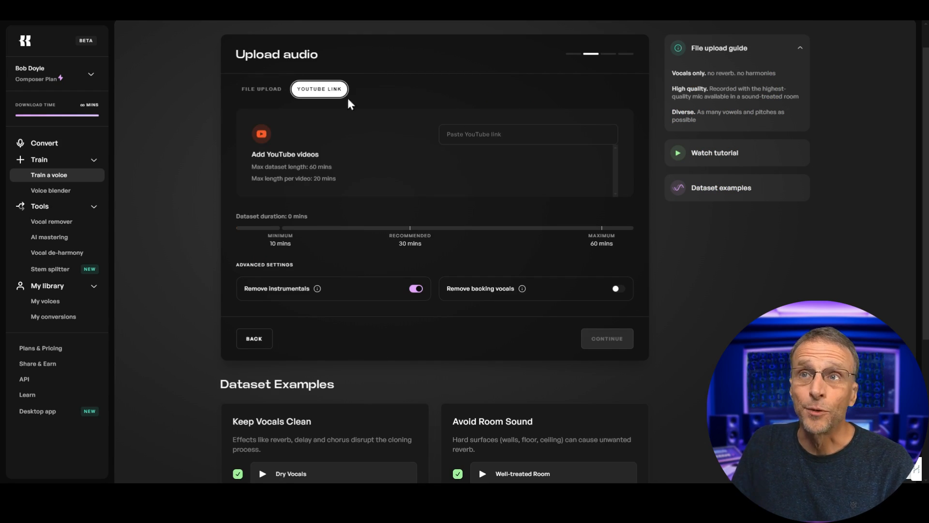
pyautogui.click(261, 89)
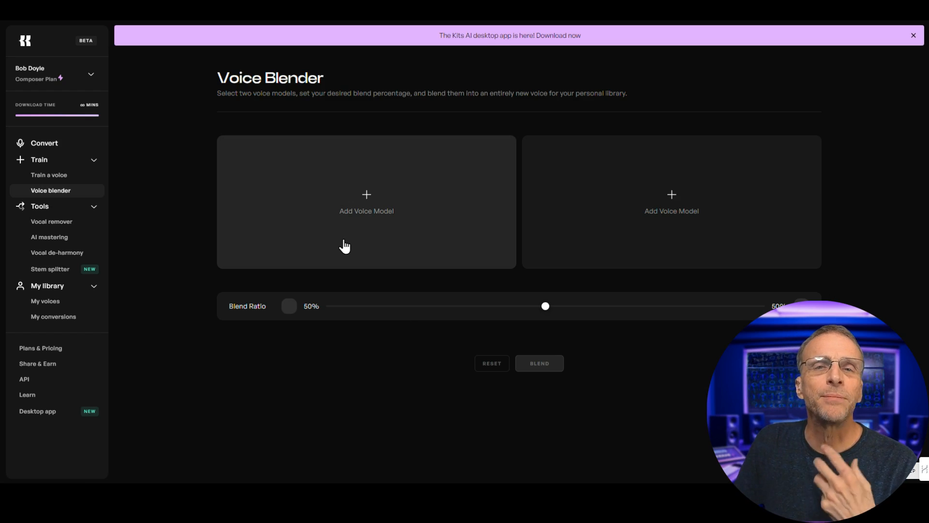
# Step: In the Voice Blender, add Female Pop Disco as the first voice and the custom trained voice as the second
pyautogui.click(344, 246)
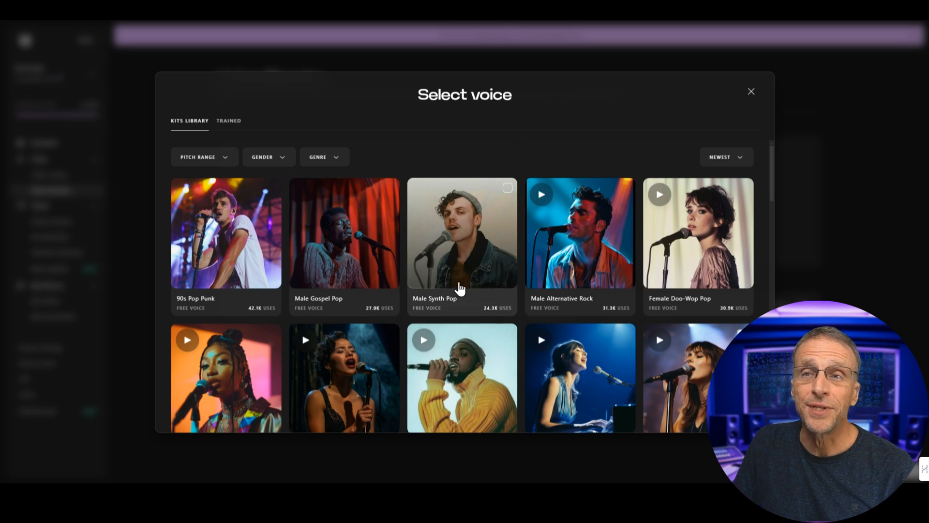
pyautogui.scroll(-2, 467, 298)
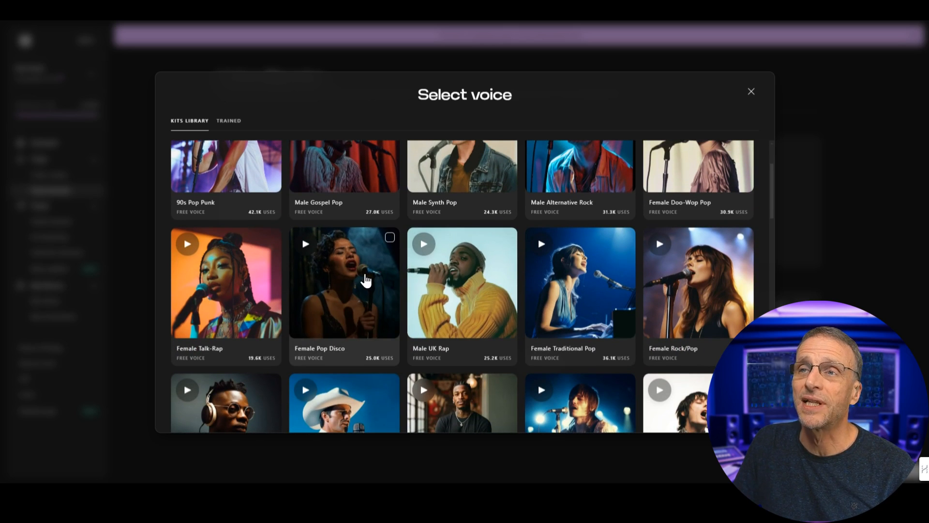
pyautogui.click(365, 276)
pyautogui.click(666, 198)
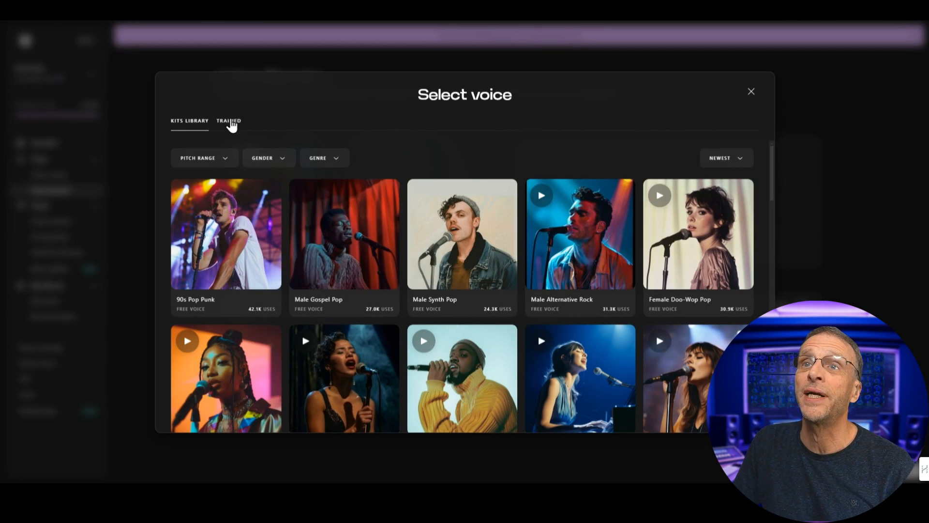
pyautogui.click(229, 121)
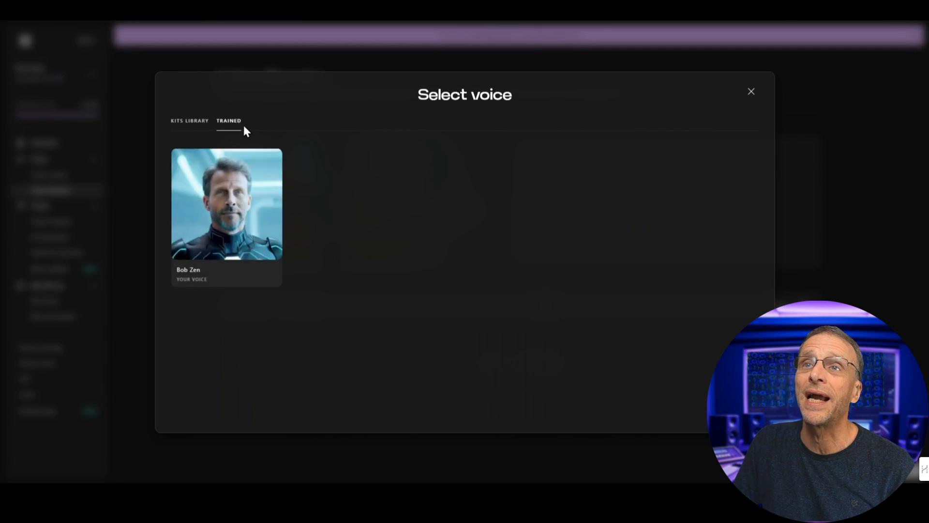
pyautogui.click(236, 222)
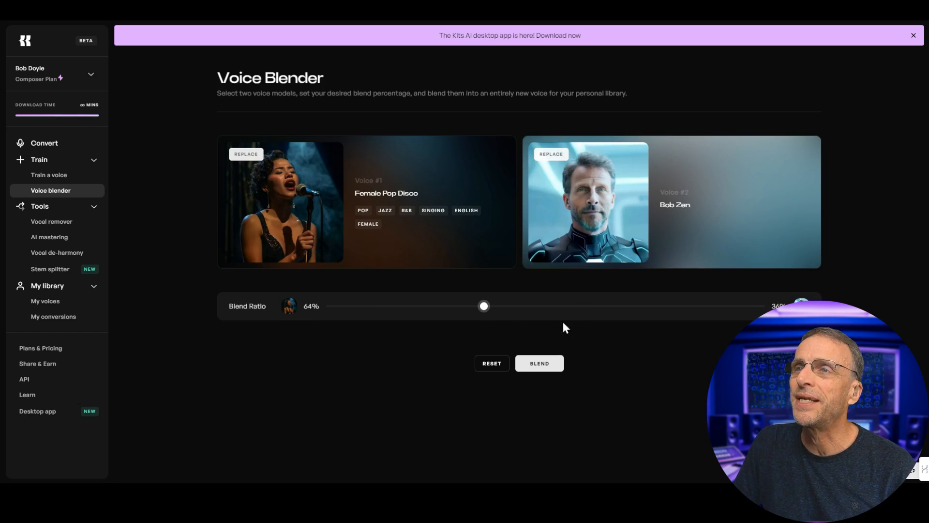
# Step: Set the blend ratio to 60% Female Pop Disco and 40% custom trained voice, and blend them
pyautogui.moveTo(484, 307)
pyautogui.mouseDown()
pyautogui.moveTo(696, 309)
pyautogui.moveTo(483, 307)
pyautogui.moveTo(502, 307)
pyautogui.mouseUp()
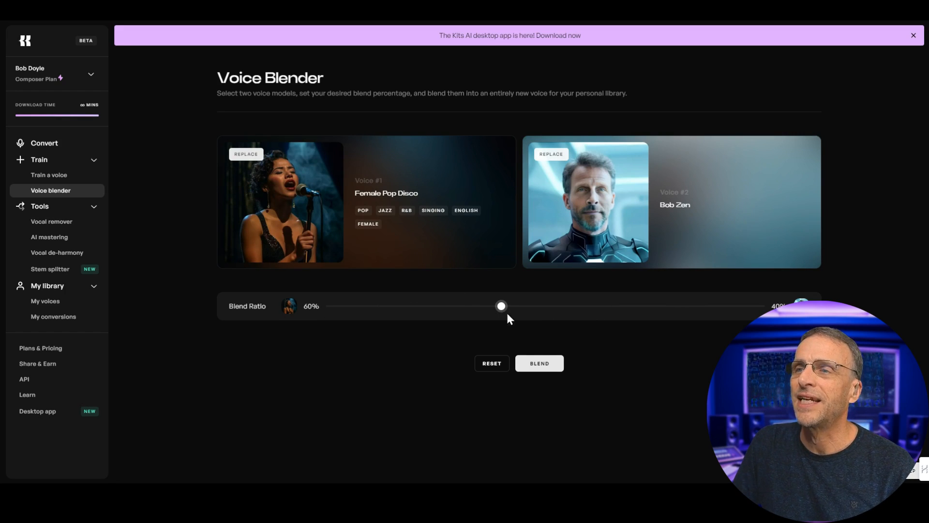
pyautogui.click(550, 374)
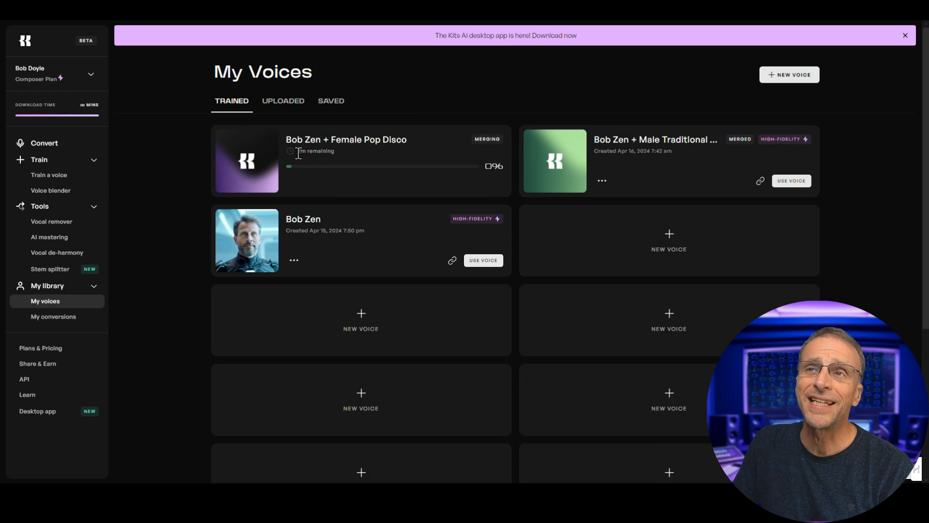
# Step: Open the list of past voice conversions and go to its third page
pyautogui.click(46, 317)
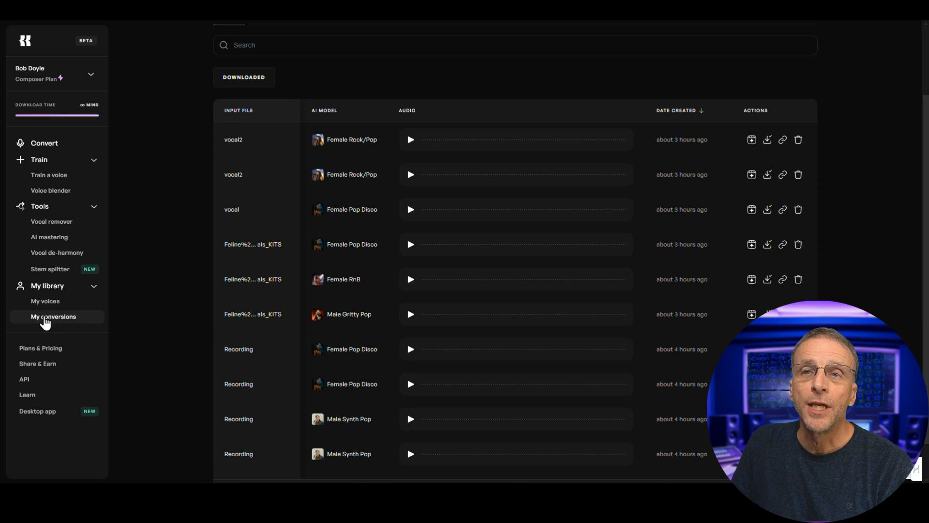
pyautogui.scroll(-1, 917, 193)
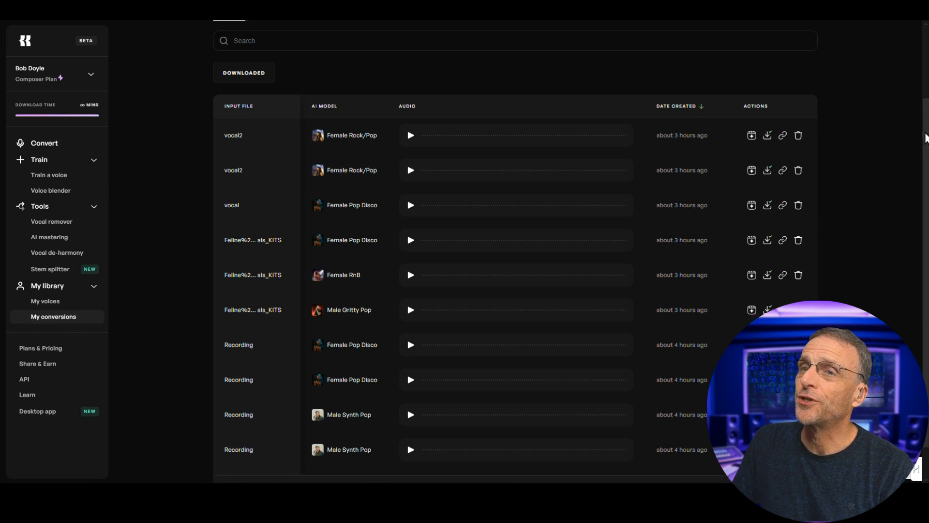
pyautogui.click(540, 453)
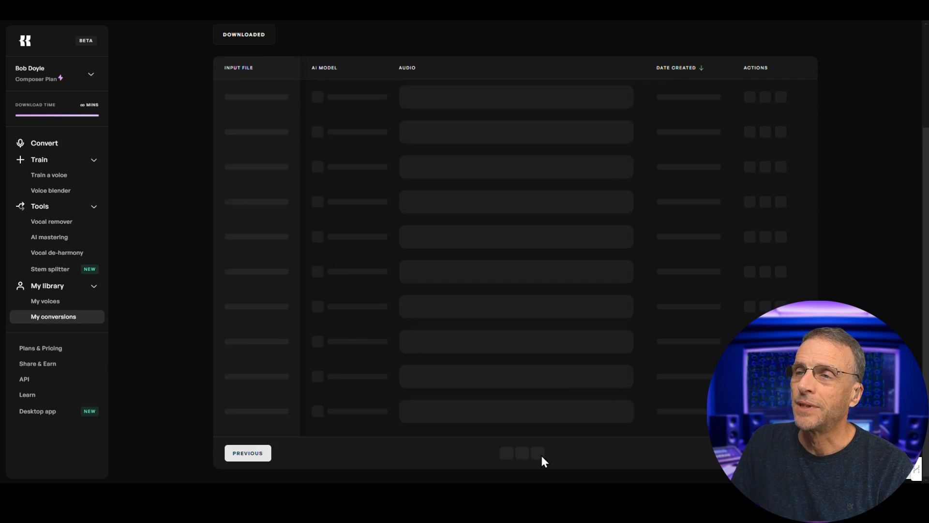
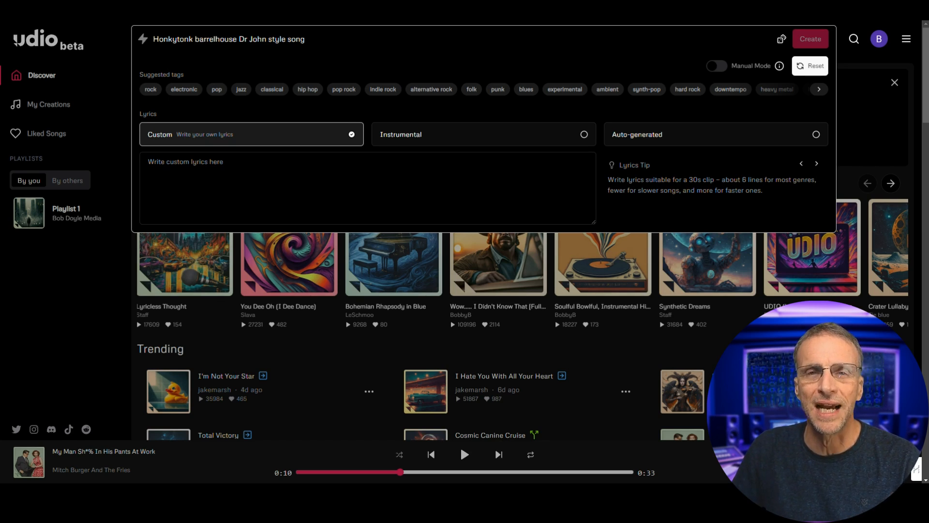
# Step: In Udio, paste the orange cat verse and meowing chorus as custom lyrics, create the Honkytonk barrelhouse song and play Cattin' Around Blues
pyautogui.click(289, 186)
pyautogui.hotkey('ctrl', 'v')
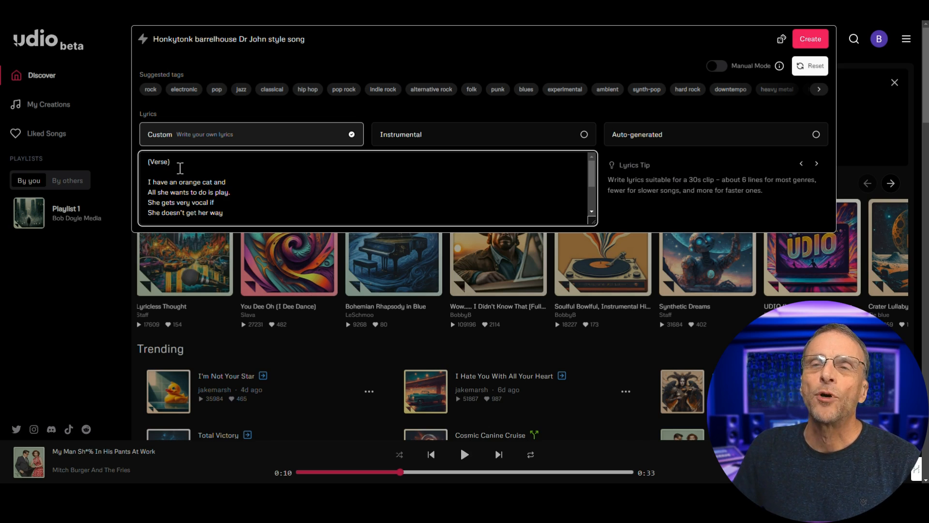
pyautogui.scroll(-1, 218, 190)
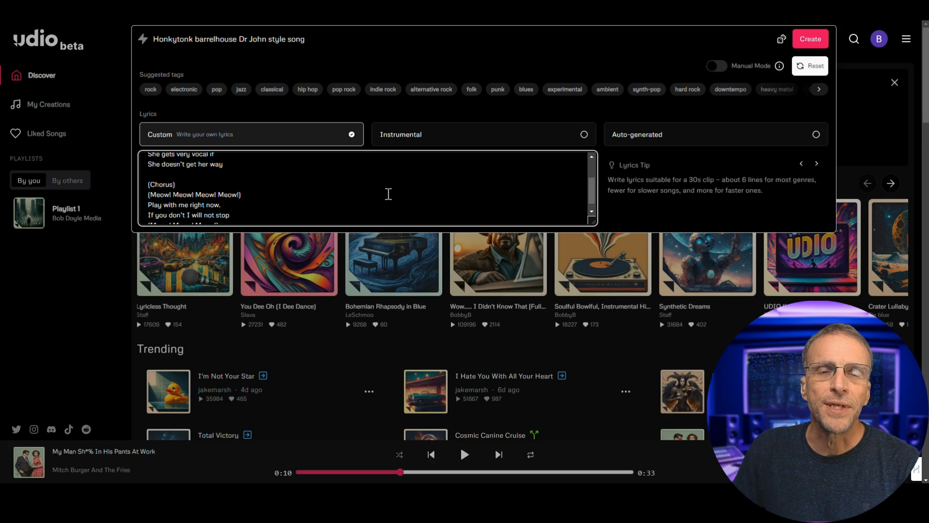
pyautogui.scroll(1, 390, 198)
pyautogui.scroll(-1, 411, 194)
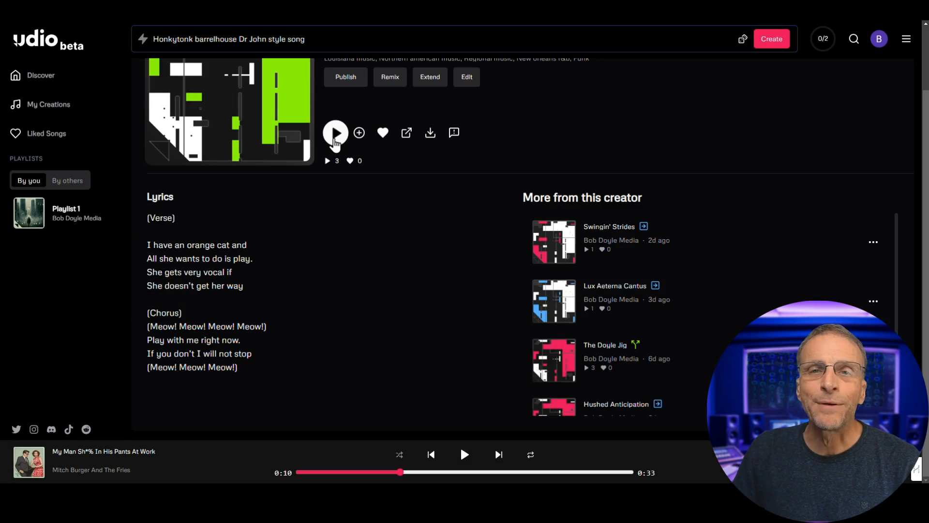
pyautogui.click(335, 135)
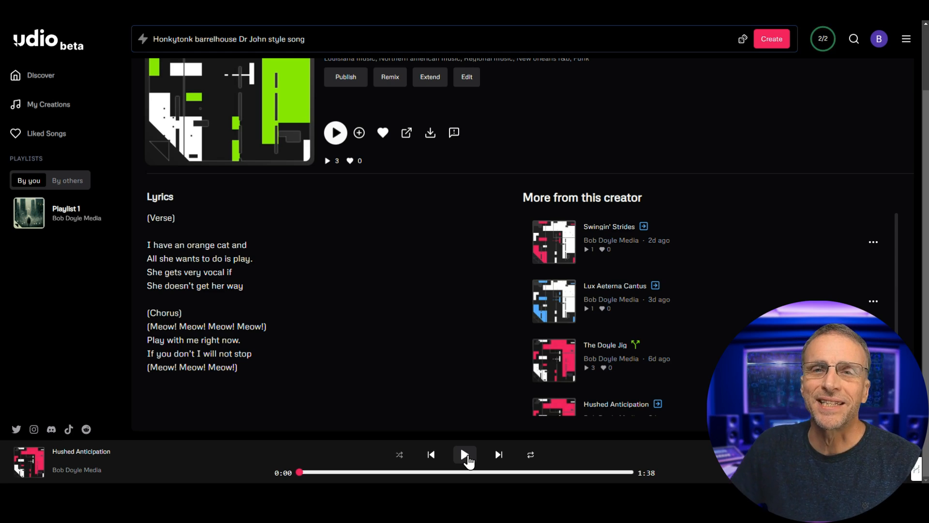
# Step: Extend Cattin' Around Blues with an outro placed after it, using auto-generated lyrics
pyautogui.scroll(1, 474, 307)
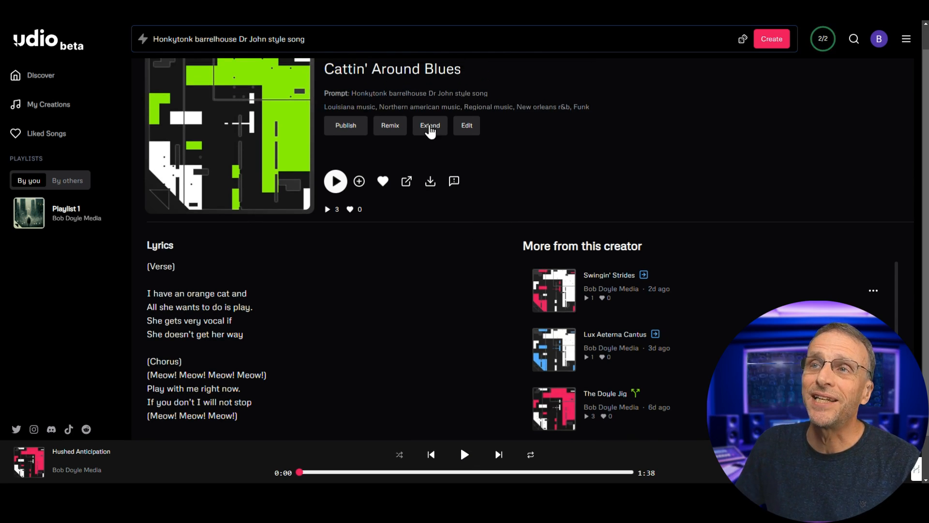
pyautogui.click(429, 124)
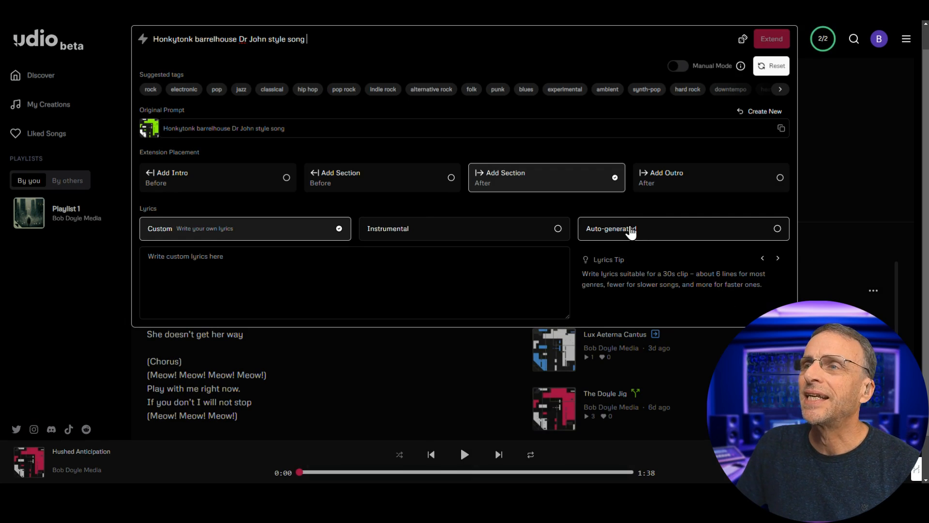
pyautogui.click(649, 180)
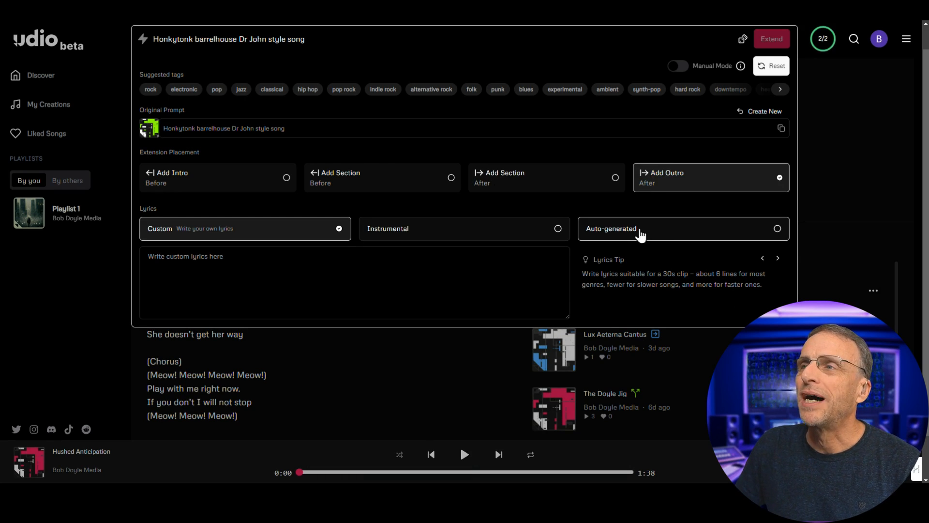
pyautogui.click(666, 234)
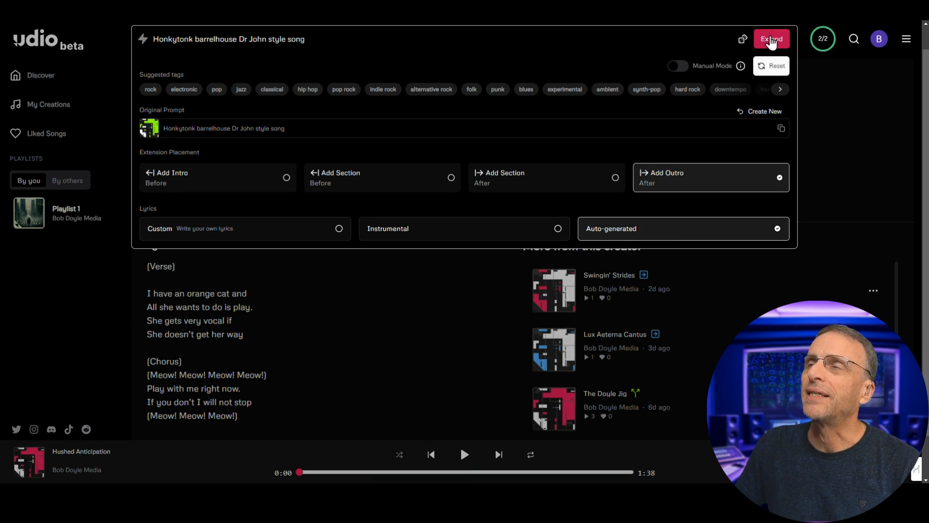
pyautogui.click(772, 40)
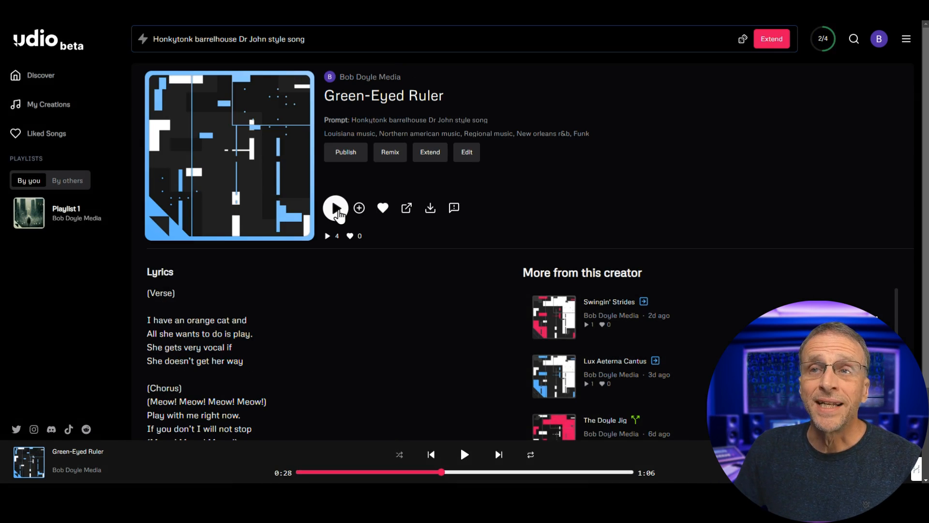
# Step: Play the extended song Green-Eyed Ruler and follow its full lyrics
pyautogui.click(336, 208)
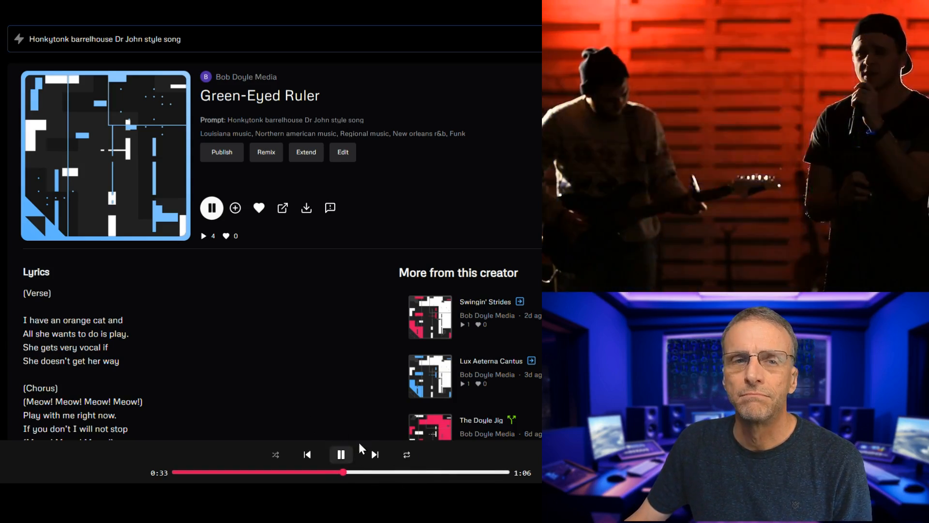
pyautogui.scroll(-2, 244, 388)
pyautogui.scroll(-1, 242, 388)
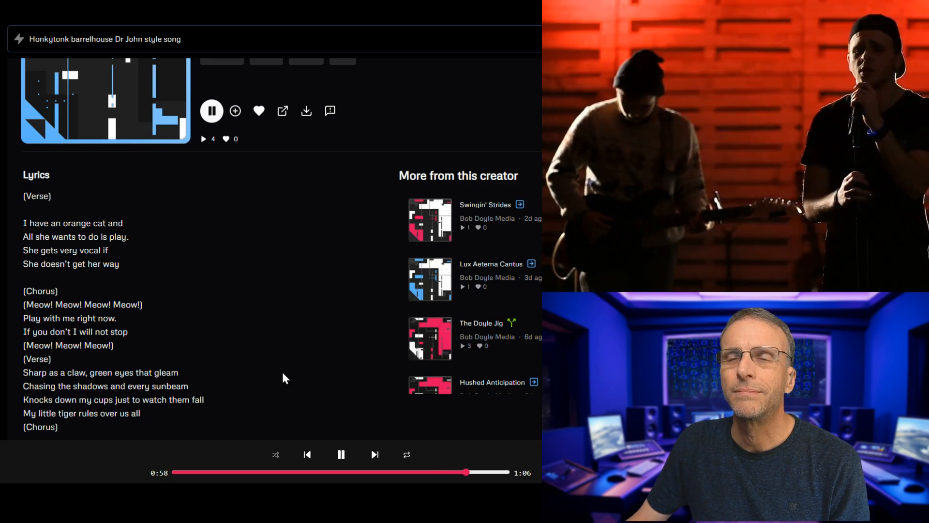
# Step: Finish following the Green-Eyed Ruler lyrics and download the song as audio
pyautogui.scroll(-1, 282, 373)
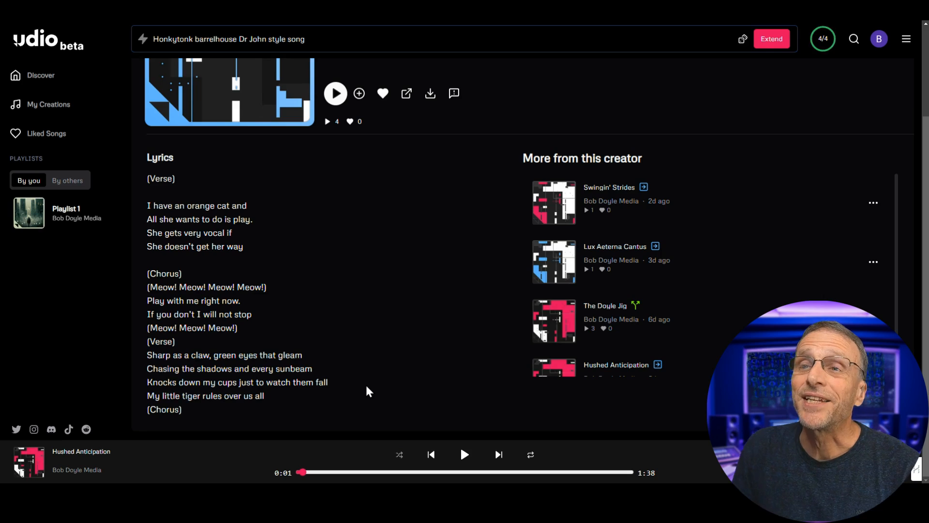
pyautogui.click(430, 209)
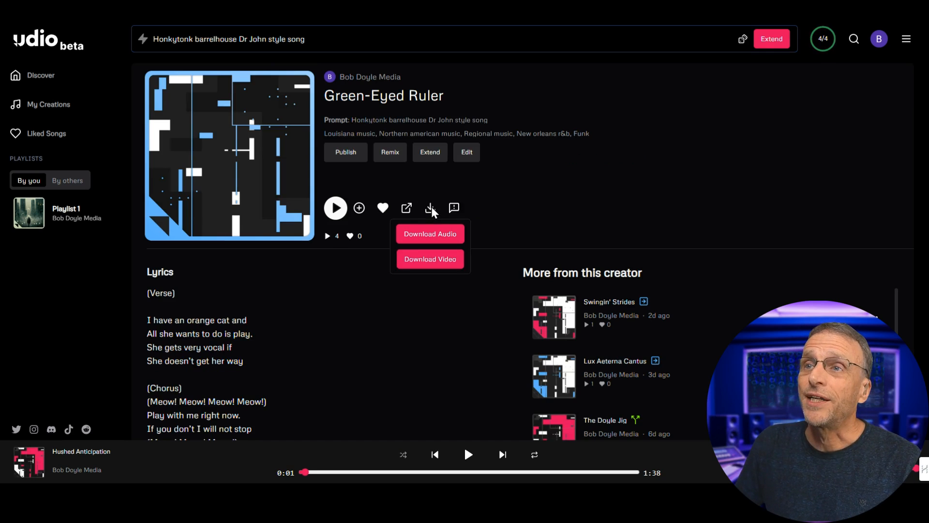
pyautogui.click(430, 234)
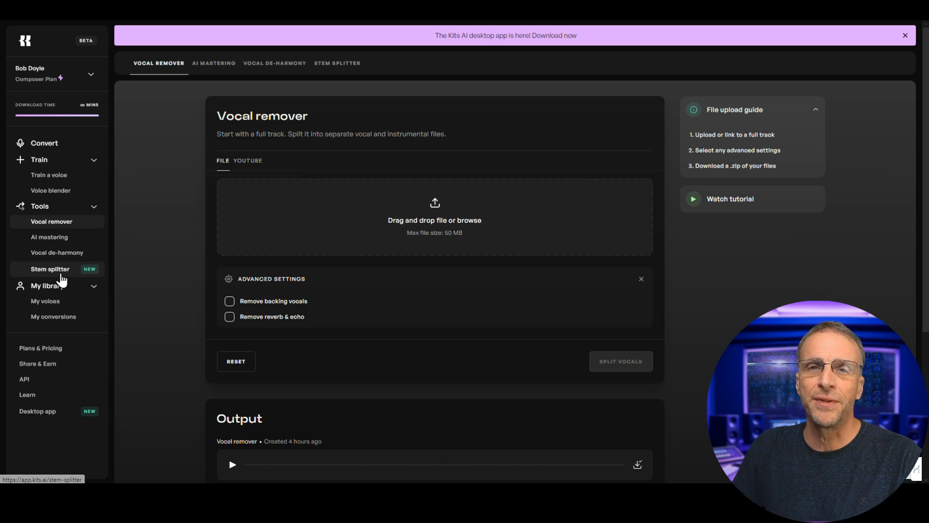
# Step: In Kits AI's Vocal remover, load the downloaded Green-Eyed Ruler audio and preview a late part of it
pyautogui.moveTo(755, 53); pyautogui.dragTo(320, 203)
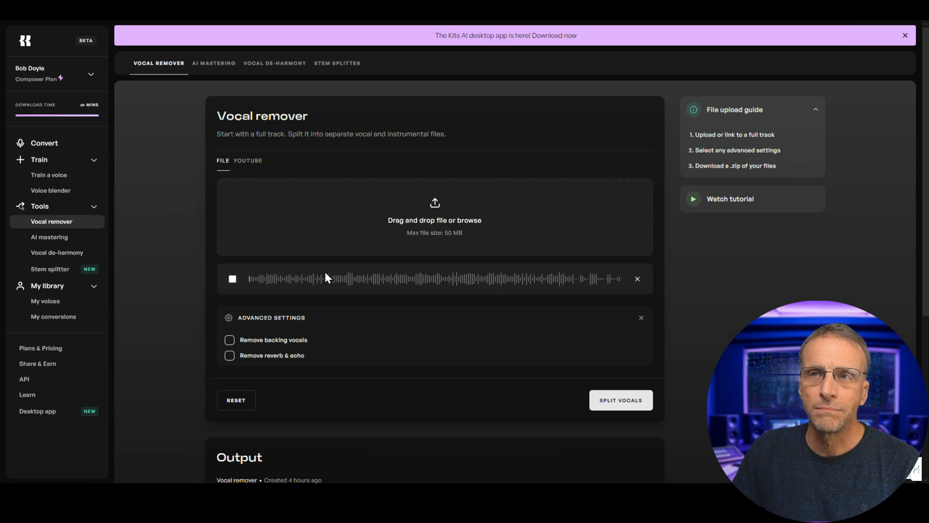
pyautogui.click(530, 281)
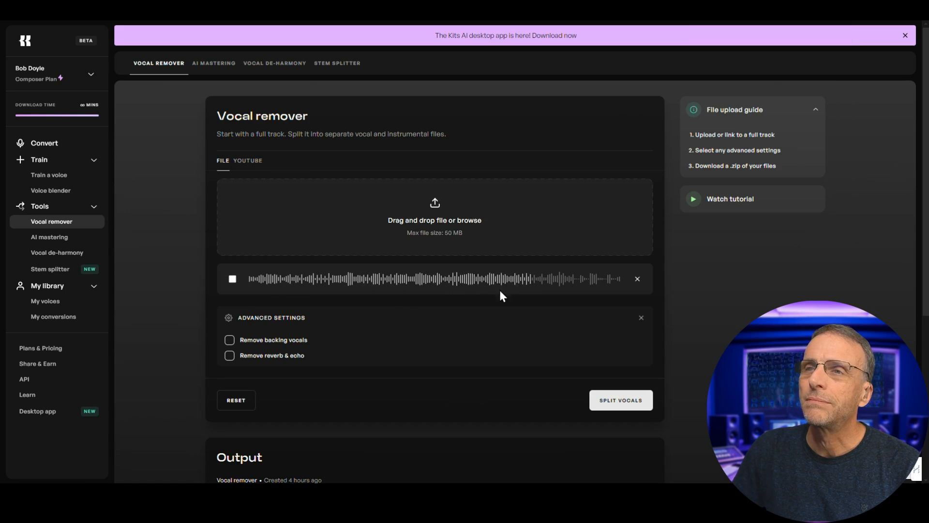
pyautogui.click(232, 280)
# Step: Split the song's vocals with removal of backing vocals and of reverb & echo enabled, and play the output
pyautogui.scroll(-1, 245, 326)
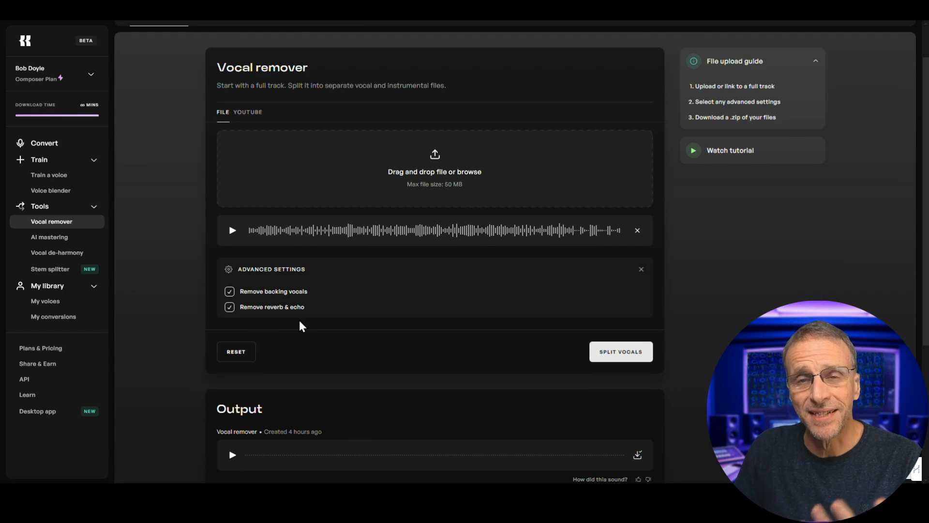
pyautogui.click(617, 354)
pyautogui.click(232, 368)
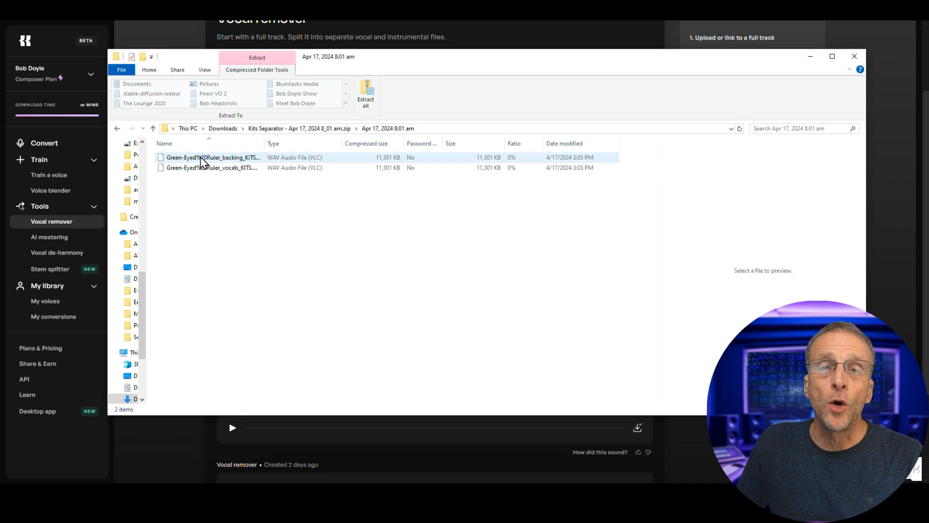
# Step: Show the full file names in the Kits Separator zip and extract the backing and vocals WAV files into the Orange Cat folder
pyautogui.moveTo(264, 143); pyautogui.dragTo(498, 143)
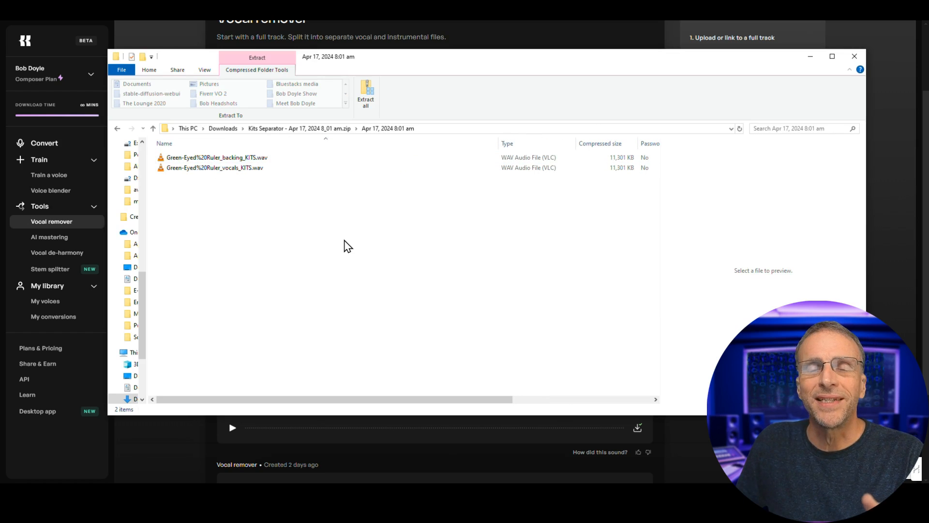
pyautogui.click(365, 95)
pyautogui.press('Return')
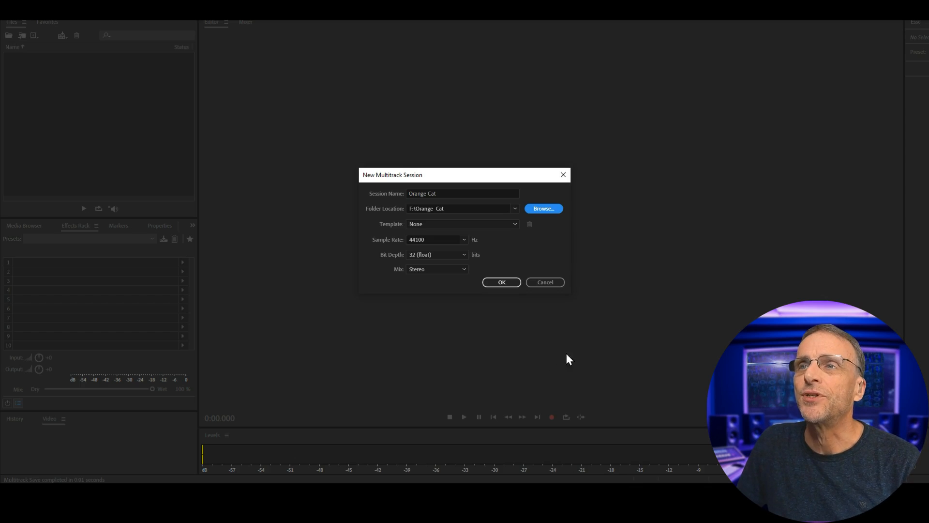
# Step: In Adobe Audition, create the 44100 Hz stereo multitrack session Orange Cat and place the backing WAV at the start of Track 1
pyautogui.click(502, 282)
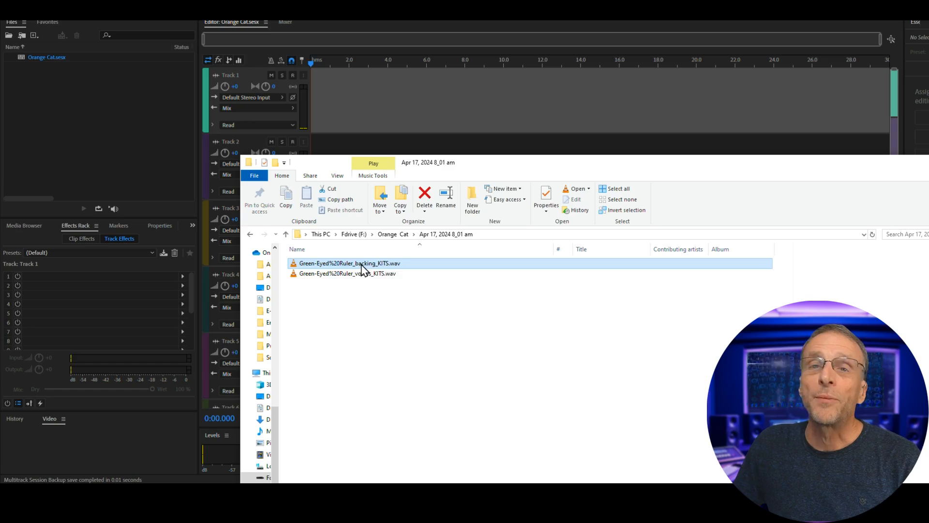
pyautogui.moveTo(364, 265); pyautogui.dragTo(312, 102)
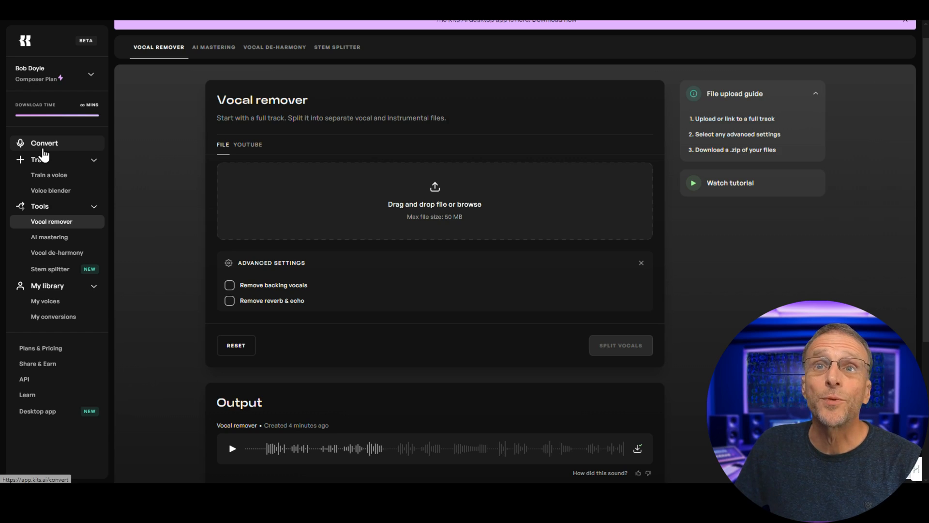
# Step: Back in Kits AI, start a conversion, browse the artist voices and preview Female Singer Songwriter and Female Jazz
pyautogui.click(44, 154)
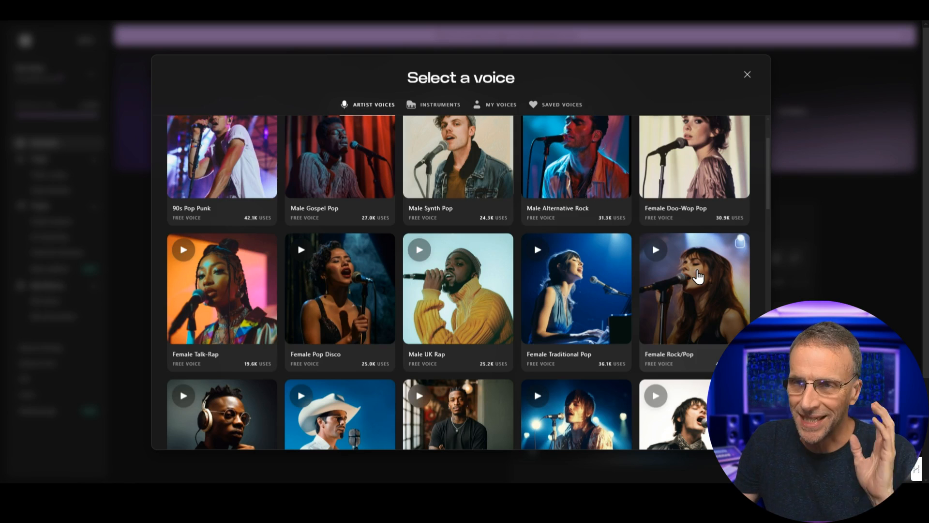
pyautogui.scroll(-2, 769, 196)
pyautogui.moveTo(768, 193); pyautogui.dragTo(778, 360)
pyautogui.click(537, 257)
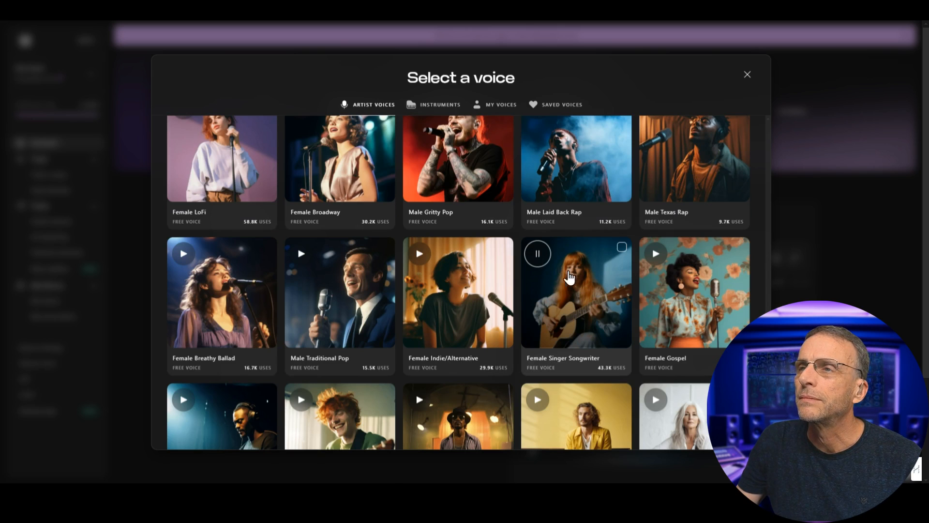
pyautogui.scroll(-5, 576, 319)
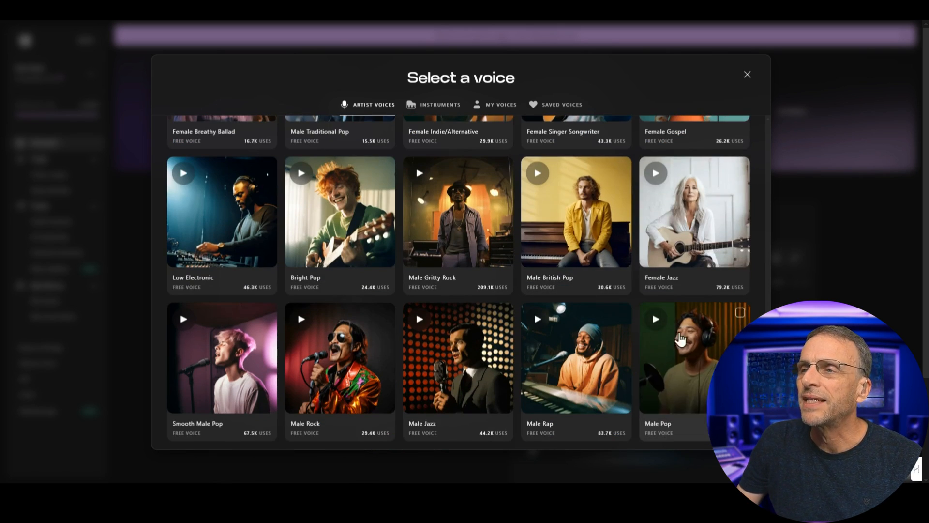
pyautogui.click(656, 174)
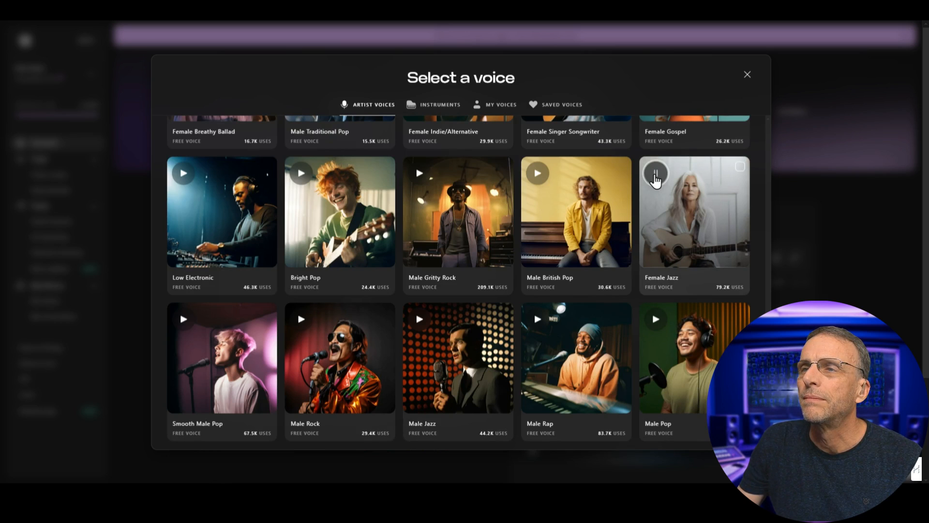
pyautogui.click(656, 176)
# Step: Preview the Female LoFi and Female Afro Pop artist voices
pyautogui.scroll(4, 436, 300)
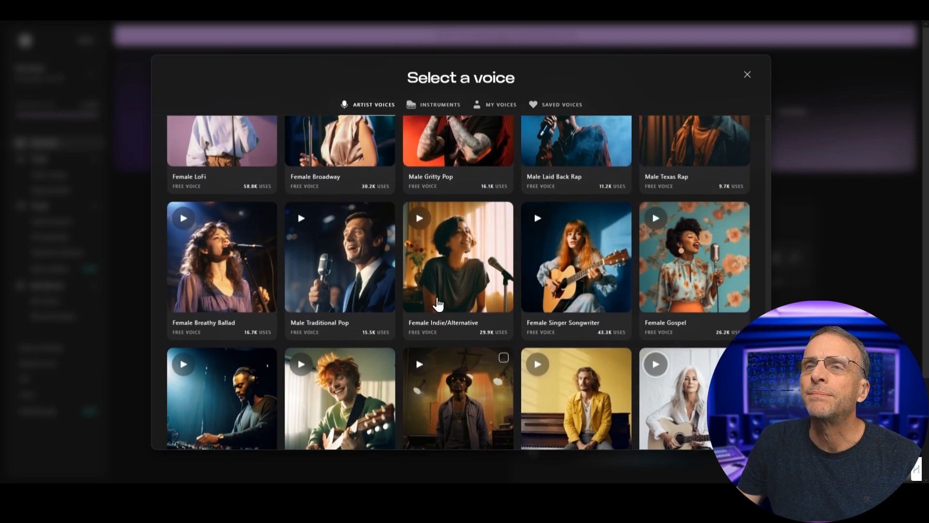
pyautogui.scroll(2, 438, 304)
pyautogui.scroll(1, 274, 259)
pyautogui.click(183, 187)
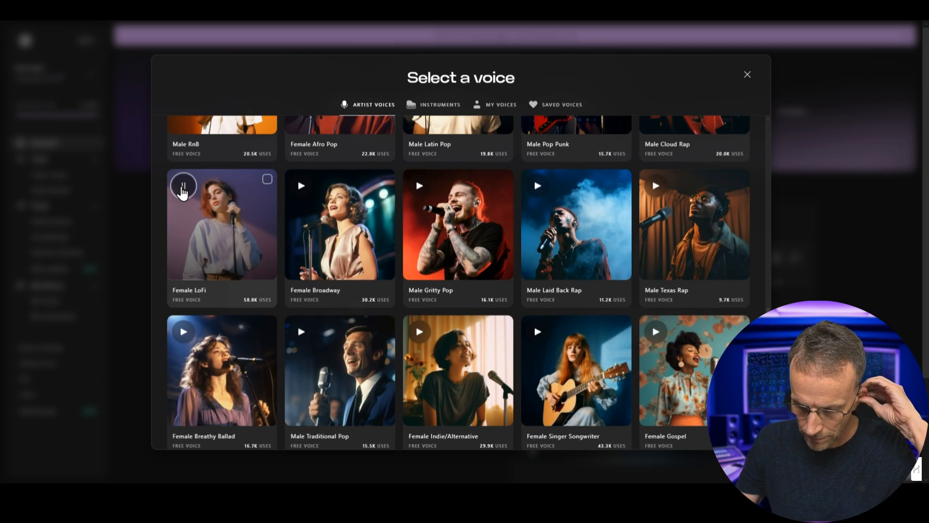
pyautogui.click(187, 186)
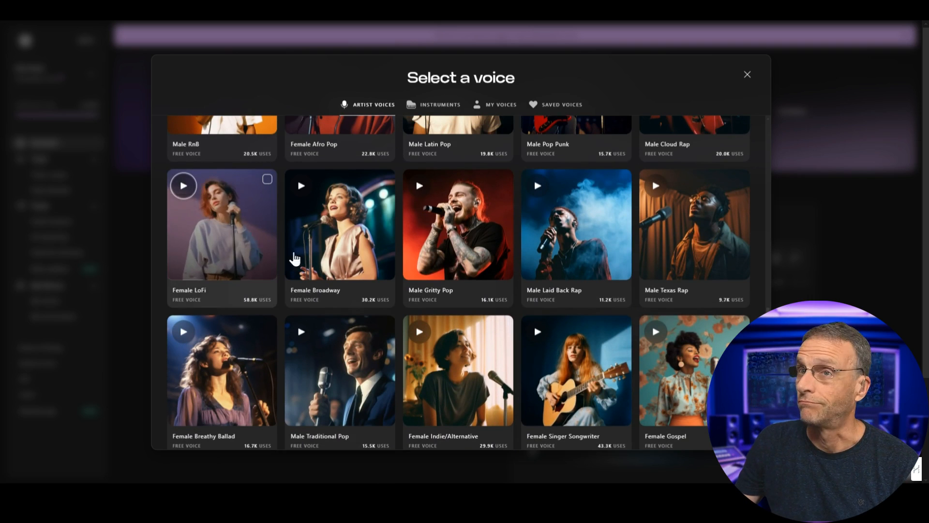
pyautogui.scroll(3, 332, 225)
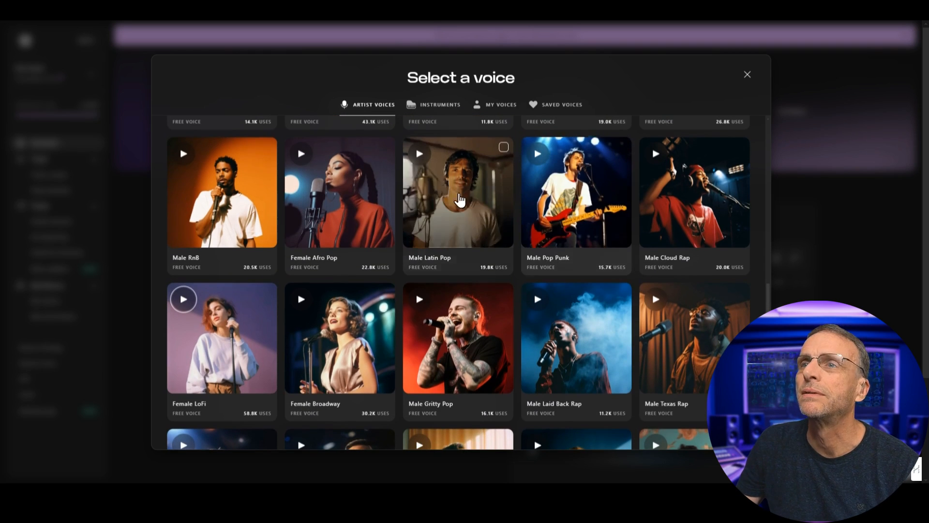
pyautogui.click(301, 153)
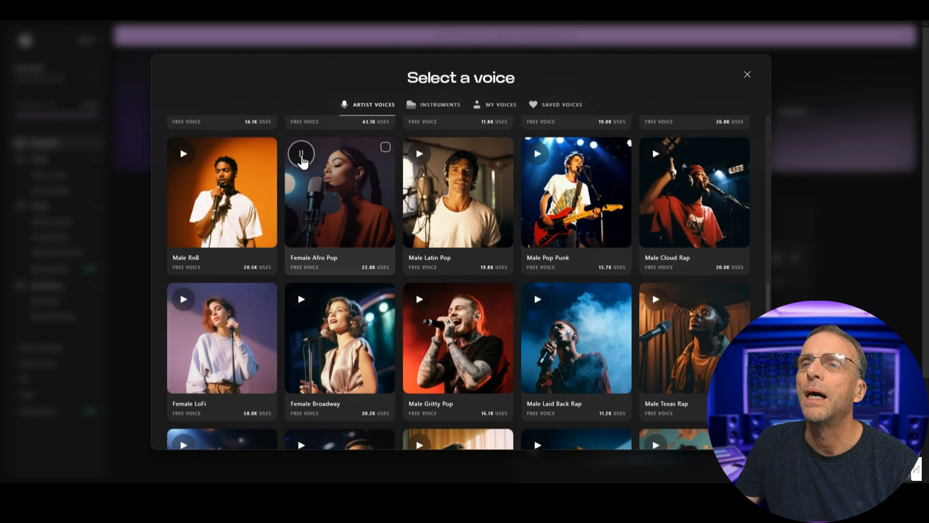
# Step: Preview and choose the Female Bedroom Pop voice, and load the extracted Green-Eyed Ruler vocals WAV as its audio input
pyautogui.scroll(4, 368, 218)
pyautogui.click(655, 217)
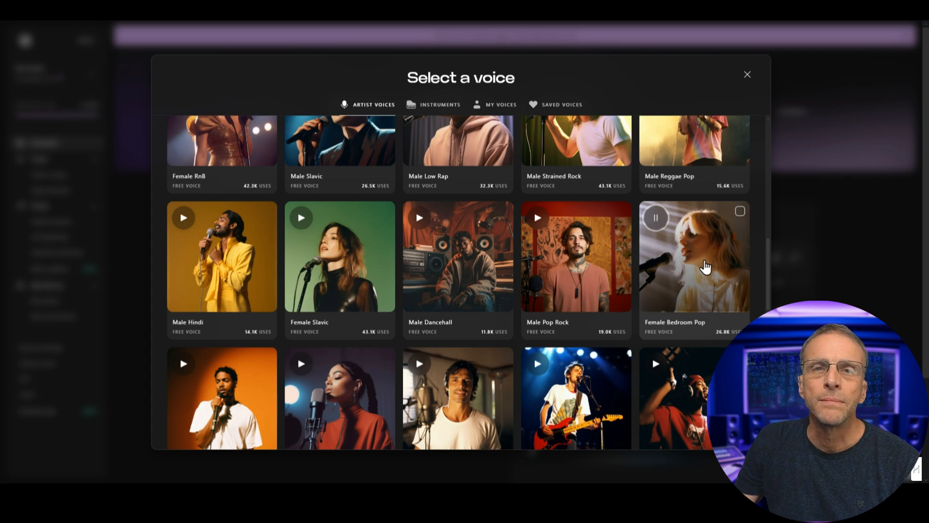
pyautogui.click(705, 265)
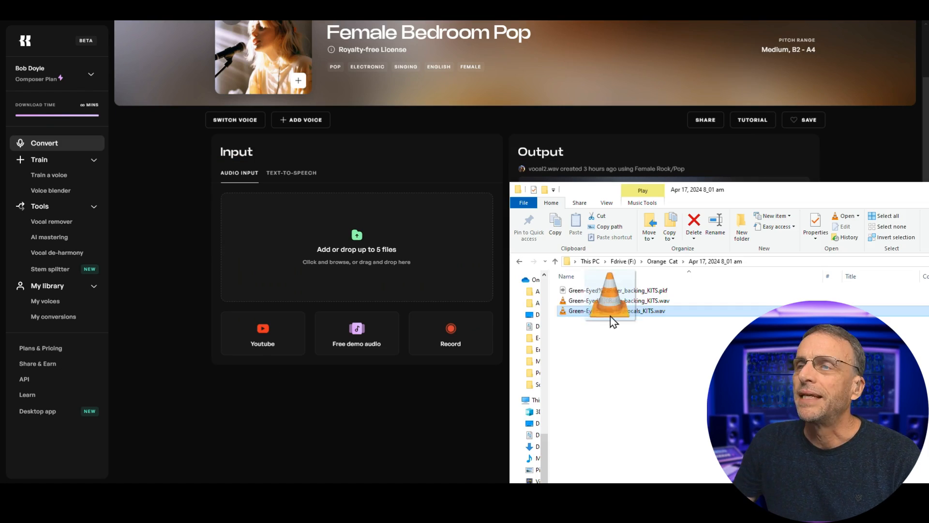
pyautogui.moveTo(613, 322); pyautogui.dragTo(345, 251)
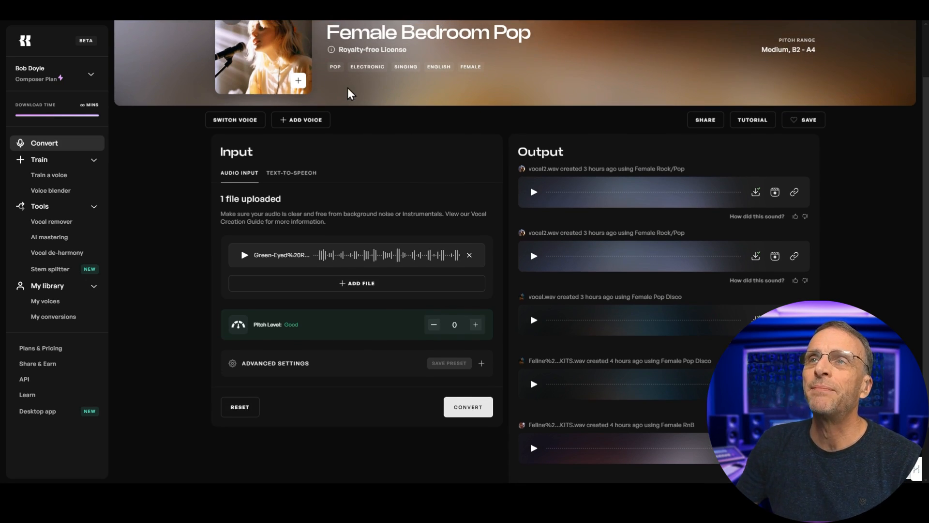
# Step: Expand the advanced conversion settings and examine the pitch shift, conversion strength, volume blend and pre- and post-processing effects
pyautogui.scroll(2, 345, 88)
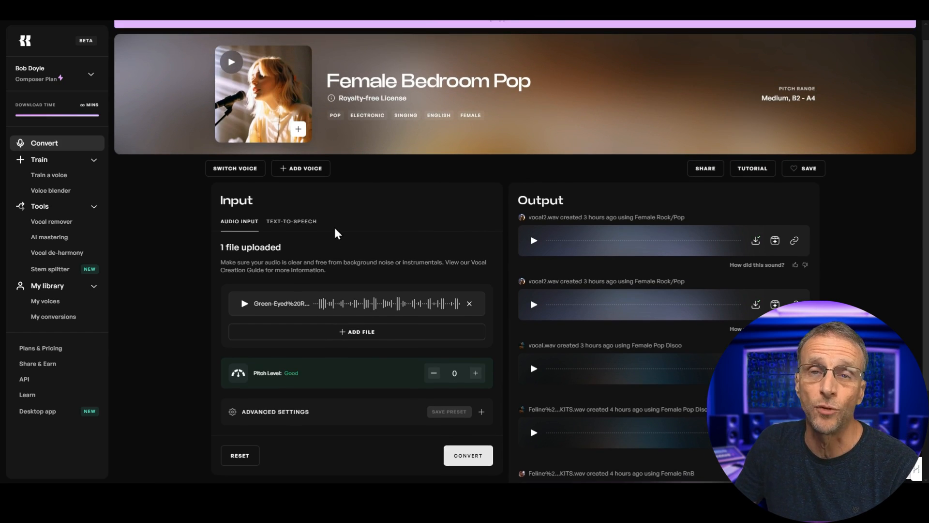
pyautogui.scroll(-1, 372, 341)
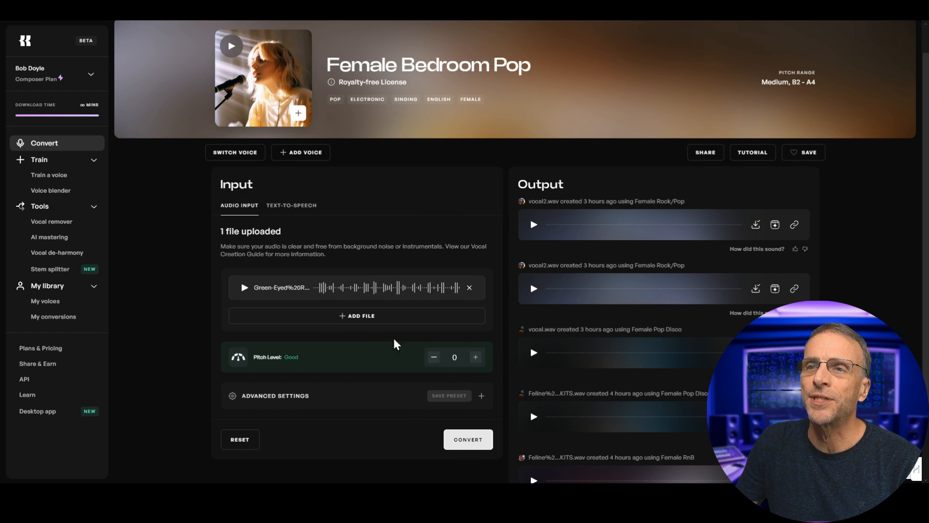
pyautogui.scroll(-2, 397, 339)
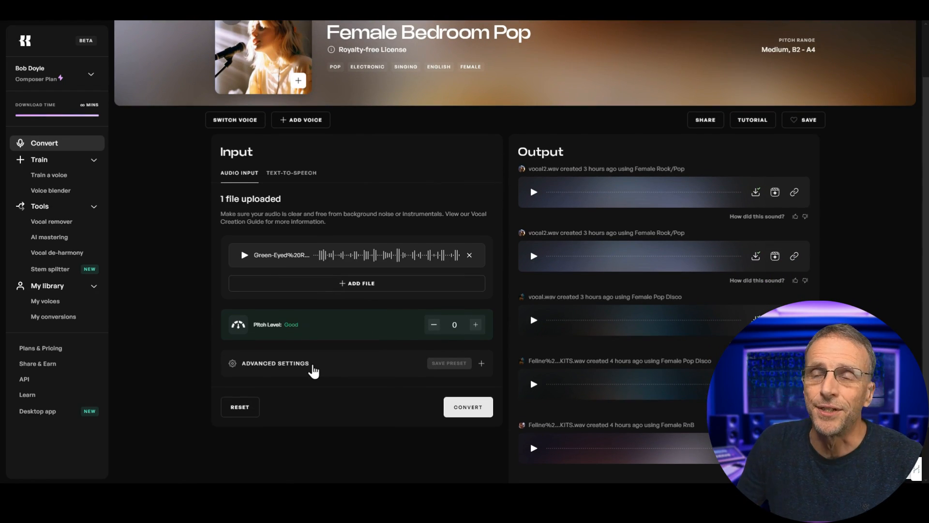
pyautogui.click(312, 368)
pyautogui.scroll(-4, 364, 341)
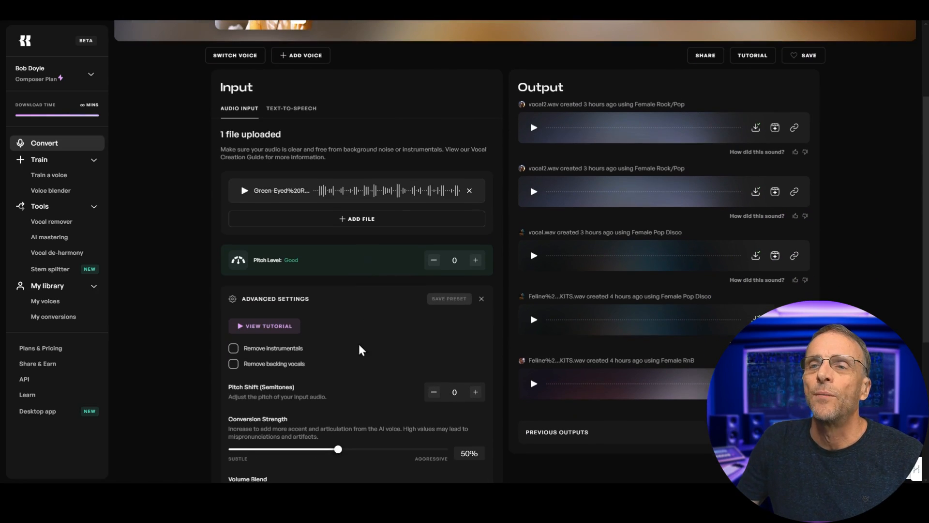
pyautogui.scroll(2, 321, 364)
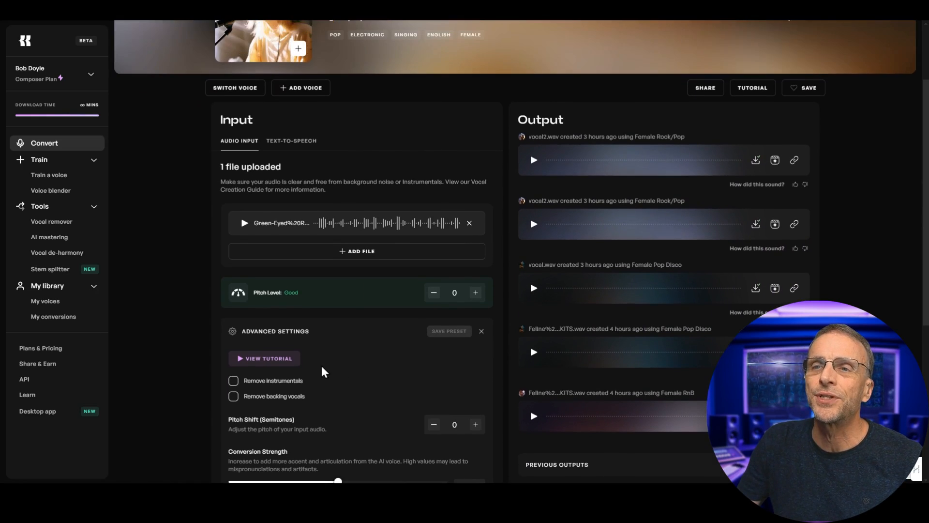
pyautogui.scroll(-5, 175, 384)
pyautogui.scroll(-5, 183, 391)
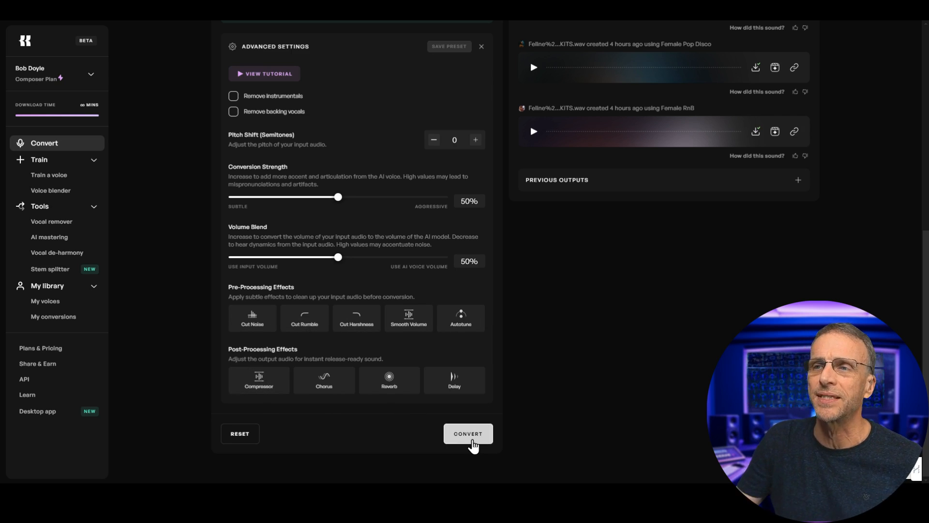
# Step: Listen to the uploaded vocals and convert them to the Female Bedroom Pop voice with pitch 0 and 50% conversion strength
pyautogui.scroll(5, 247, 204)
pyautogui.click(245, 198)
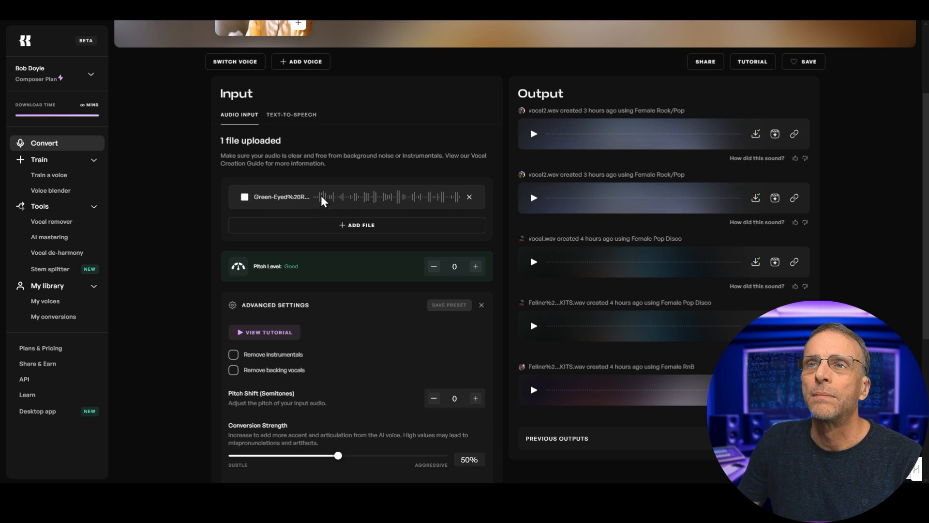
pyautogui.click(245, 202)
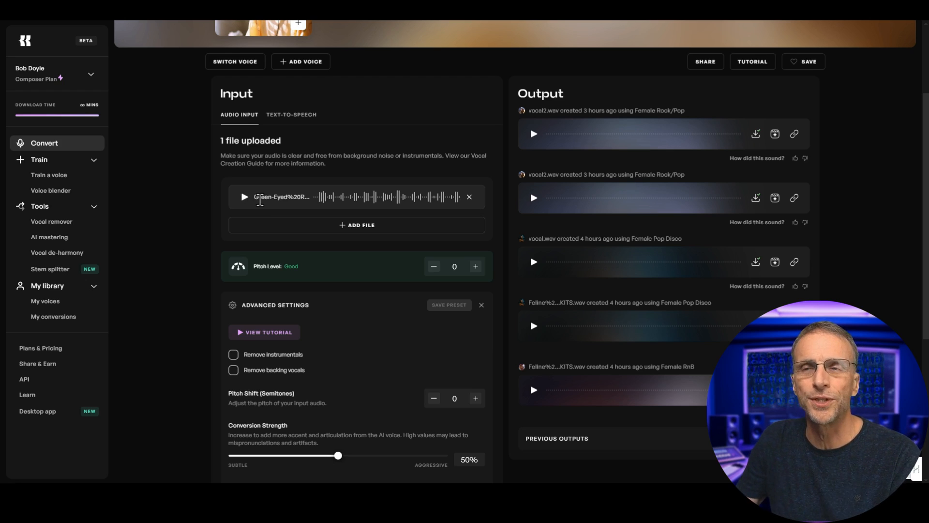
pyautogui.scroll(-5, 473, 469)
pyautogui.click(473, 474)
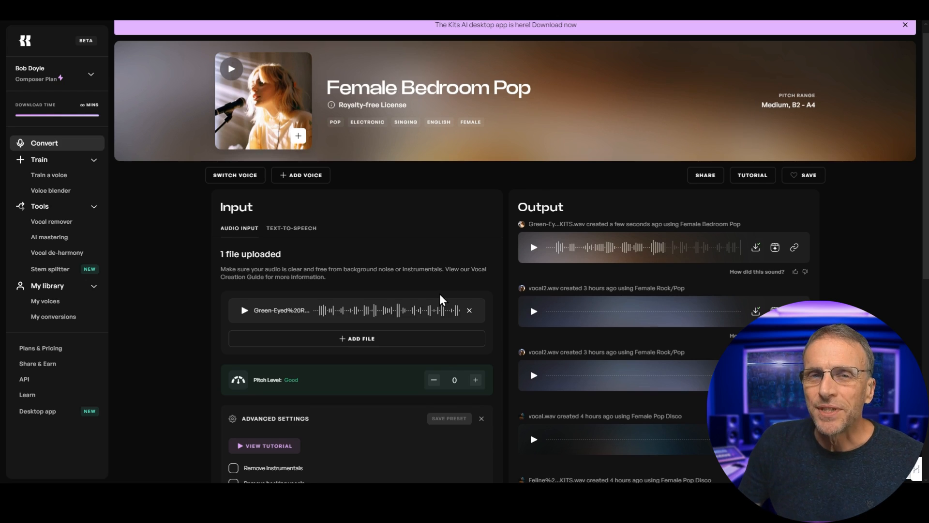
# Step: Try raising the input vocals' pitch to +12 semitones
pyautogui.scroll(-1, 442, 302)
pyautogui.click(476, 358)
pyautogui.click(476, 358)
pyautogui.click(475, 358)
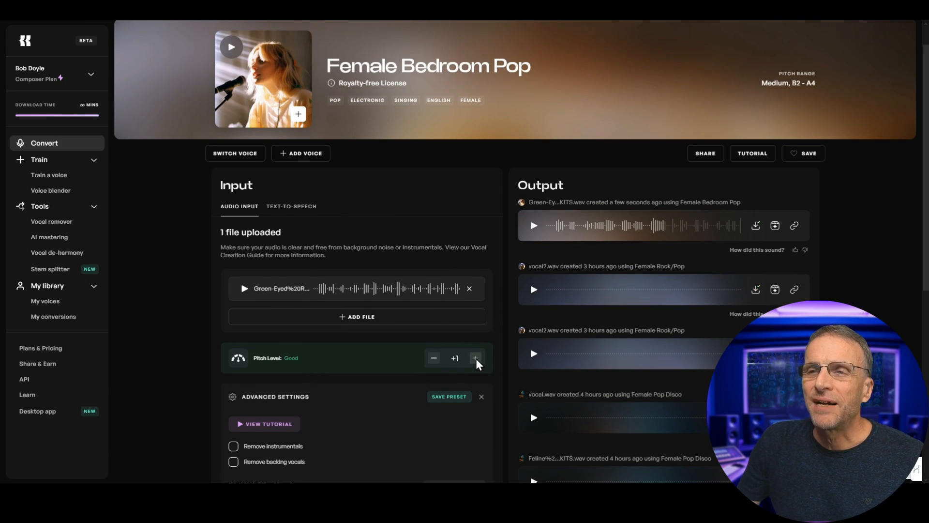
pyautogui.click(475, 358)
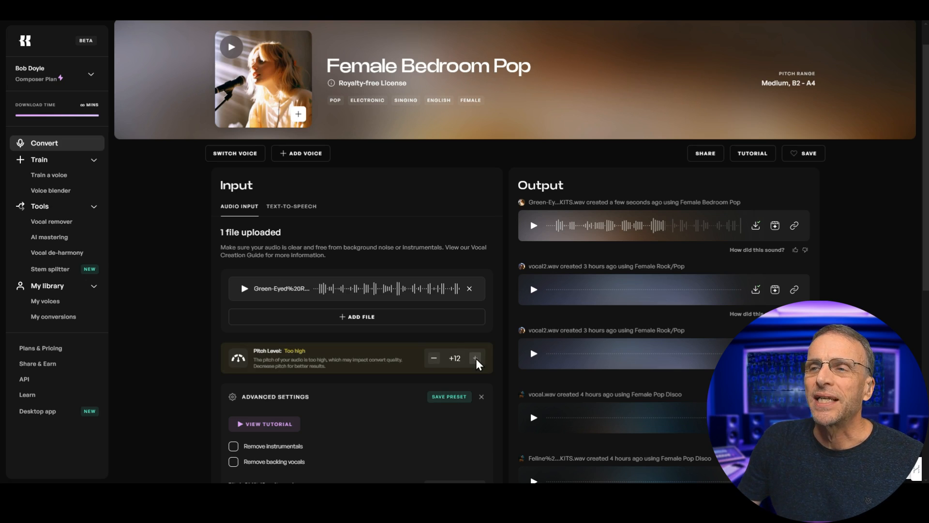
# Step: Lower the input vocals' pitch to -1
pyautogui.click(434, 358)
pyautogui.click(433, 358)
pyautogui.click(434, 358)
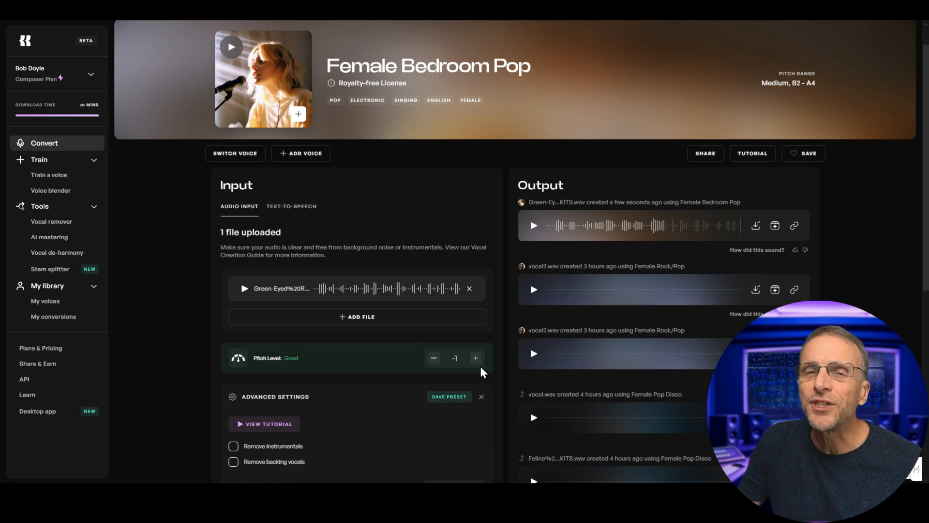
# Step: Reset the input vocals' pitch to 0 and switch the conversion voice to Female Traditional Pop
pyautogui.scroll(-1, 379, 237)
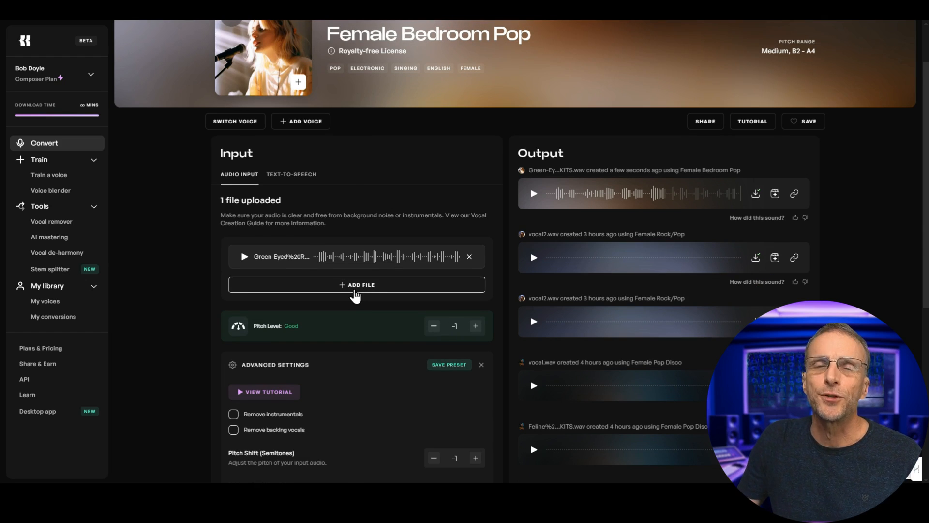
pyautogui.scroll(-1, 356, 295)
pyautogui.click(473, 292)
pyautogui.scroll(-1, 473, 292)
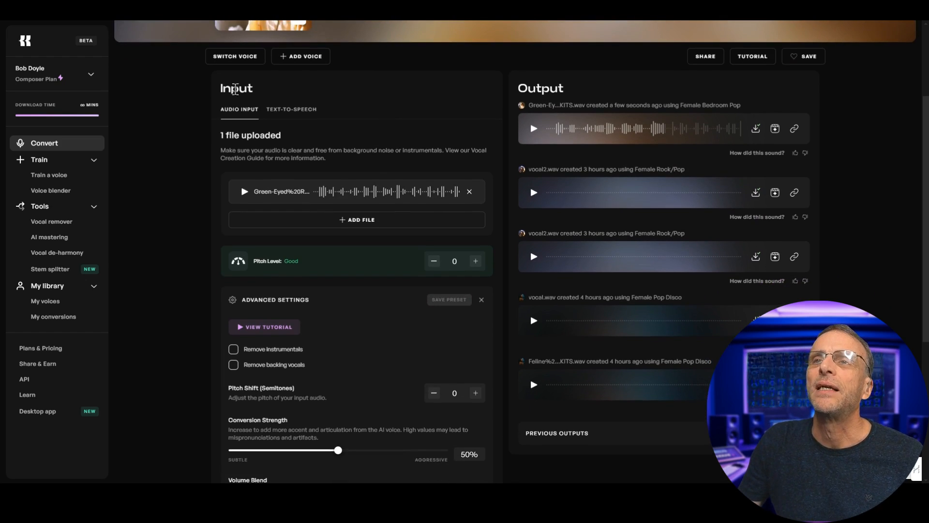
pyautogui.click(221, 56)
pyautogui.scroll(-2, 539, 221)
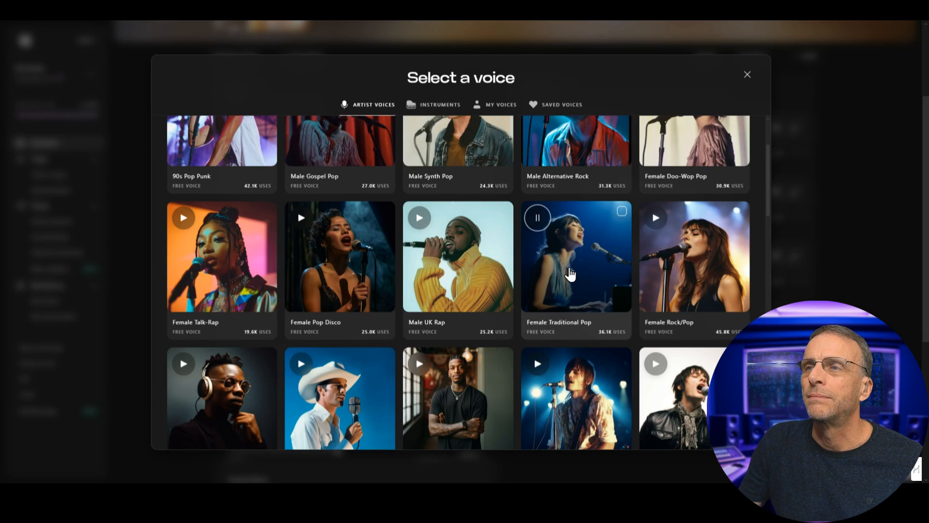
pyautogui.click(566, 269)
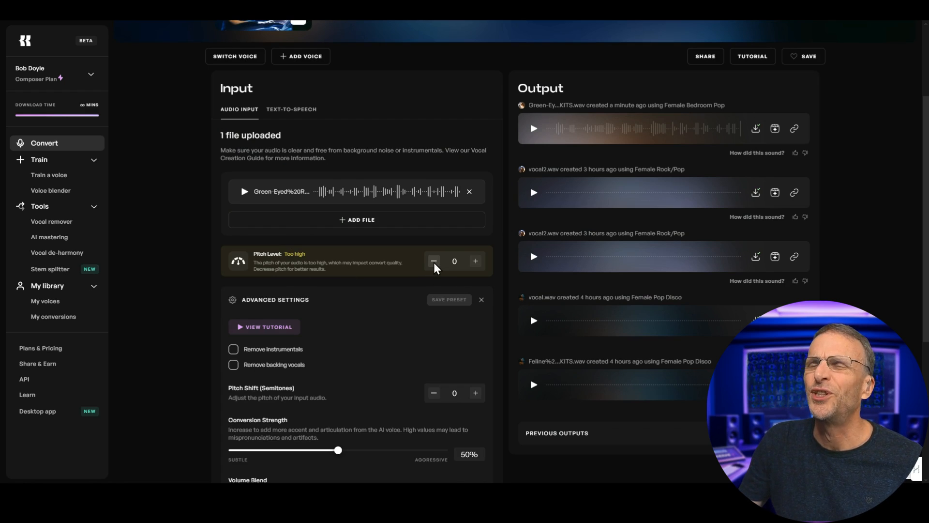
# Step: Try pitch shifts such as -1 and -2 on the input vocals and return the pitch to 0
pyautogui.click(434, 261)
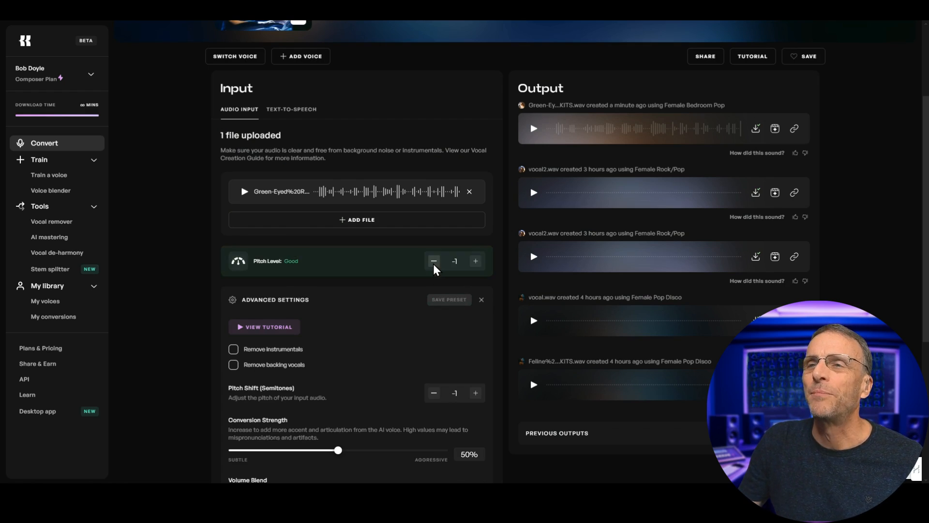
pyautogui.click(433, 261)
pyautogui.click(434, 261)
pyautogui.click(433, 261)
pyautogui.click(433, 261)
pyautogui.click(475, 261)
pyautogui.click(475, 262)
pyautogui.click(475, 261)
pyautogui.click(475, 261)
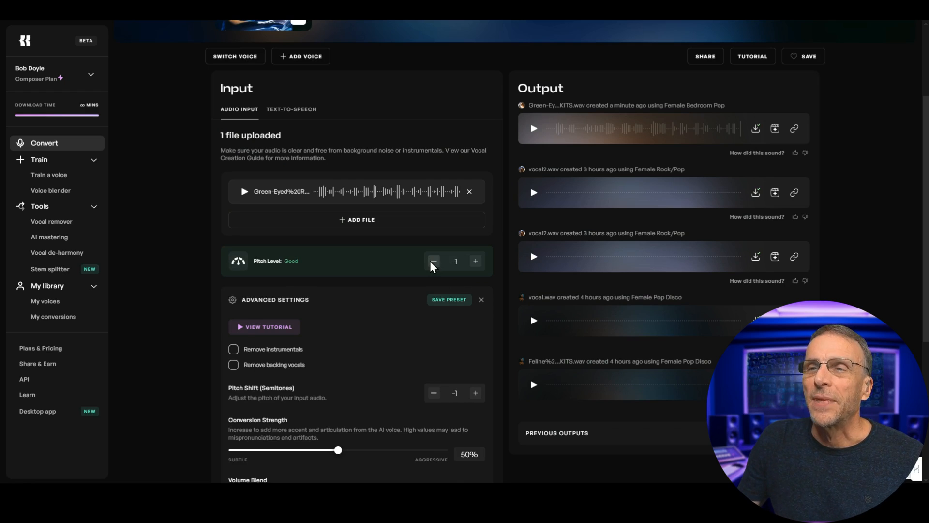
pyautogui.click(431, 262)
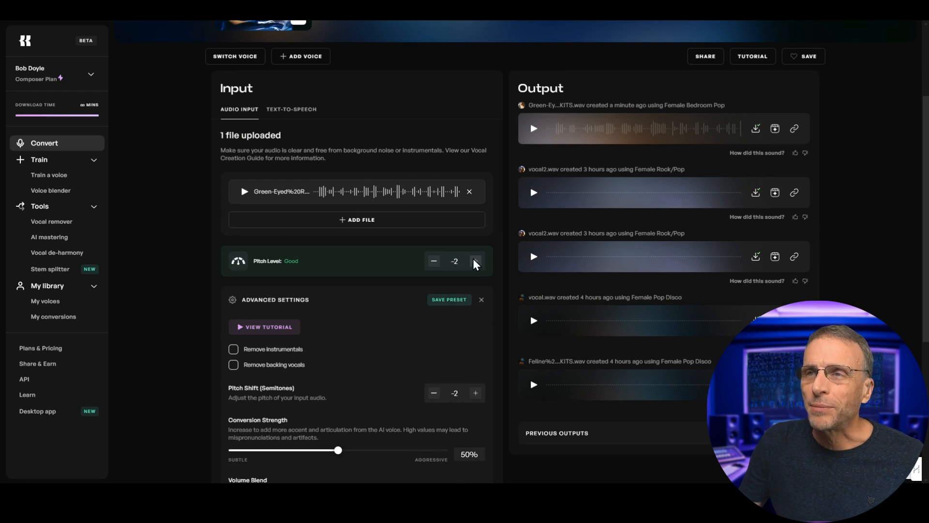
pyautogui.click(476, 260)
pyautogui.click(433, 261)
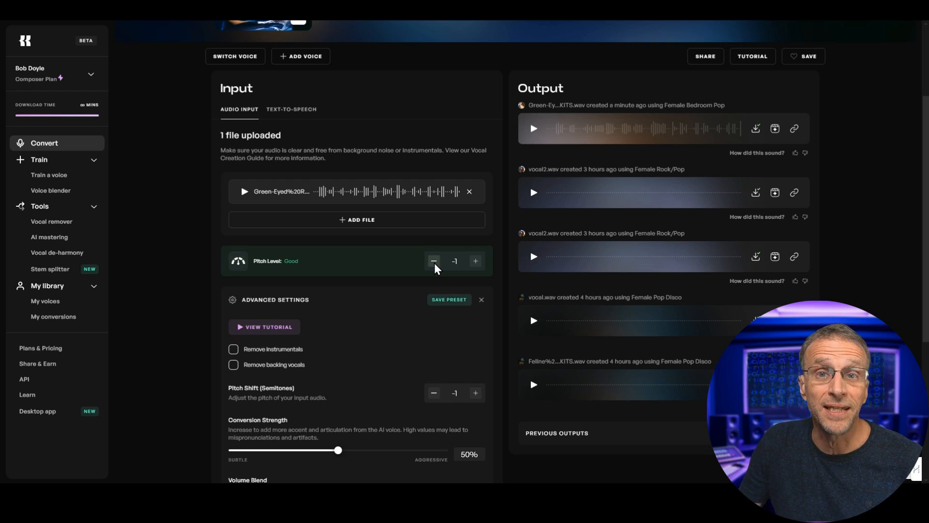
pyautogui.click(475, 262)
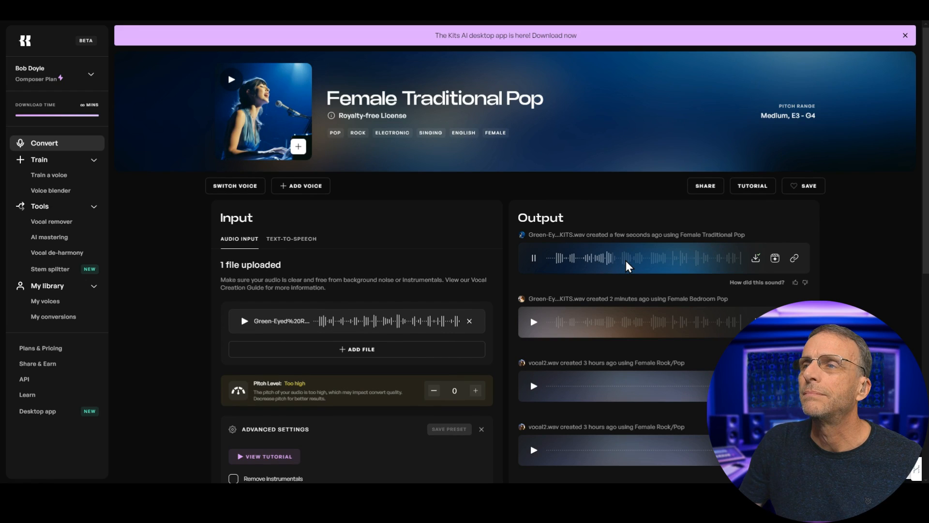
# Step: Listen to the vocals converted with Female Traditional Pop and download that output as a WAV file
pyautogui.click(534, 258)
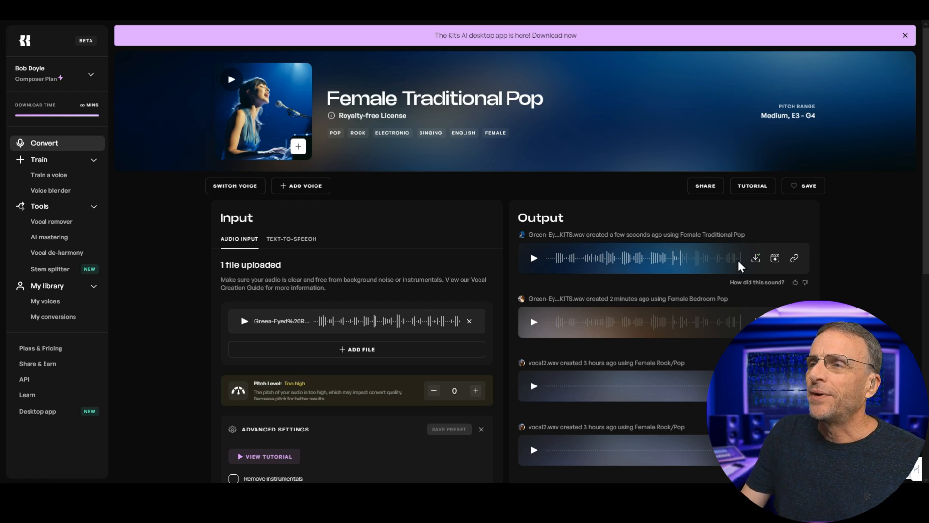
pyautogui.click(756, 260)
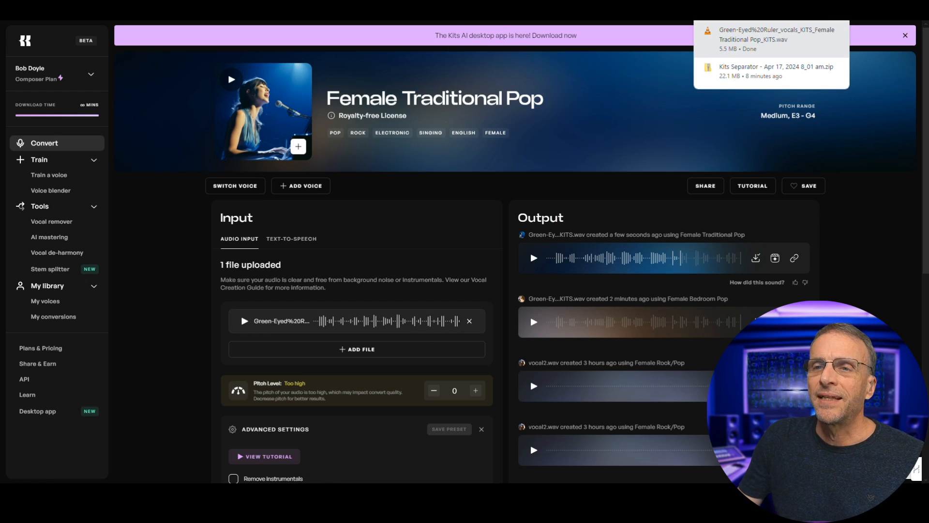
pyautogui.hotkey('alt', 'Tab')
pyautogui.hotkey('alt', 'Tab')
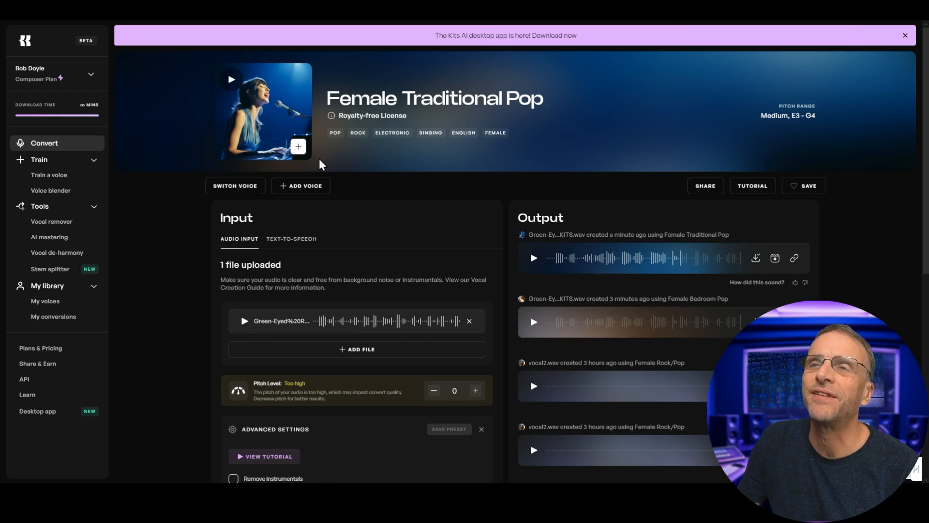
# Step: Switch the voice to Female Gospel, convert the uploaded vocals with pitch 0 and listen to the output
pyautogui.click(236, 187)
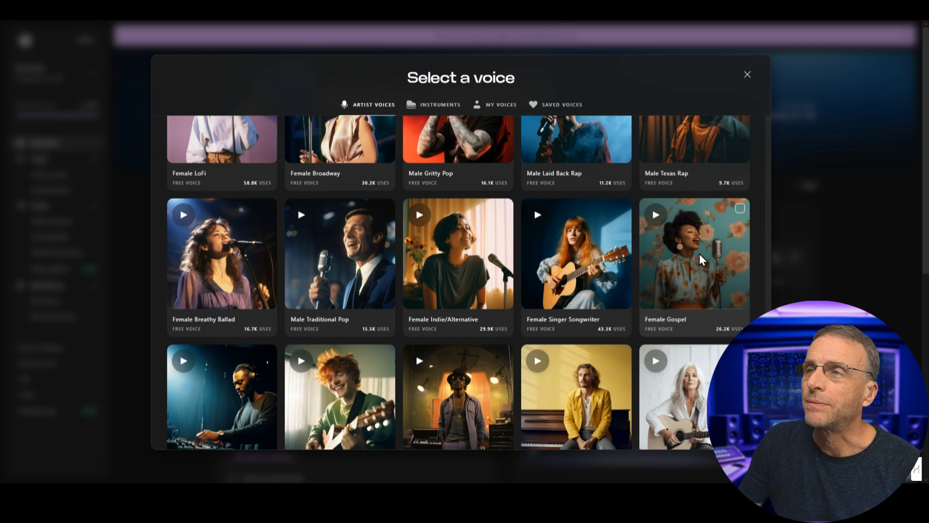
pyautogui.click(700, 260)
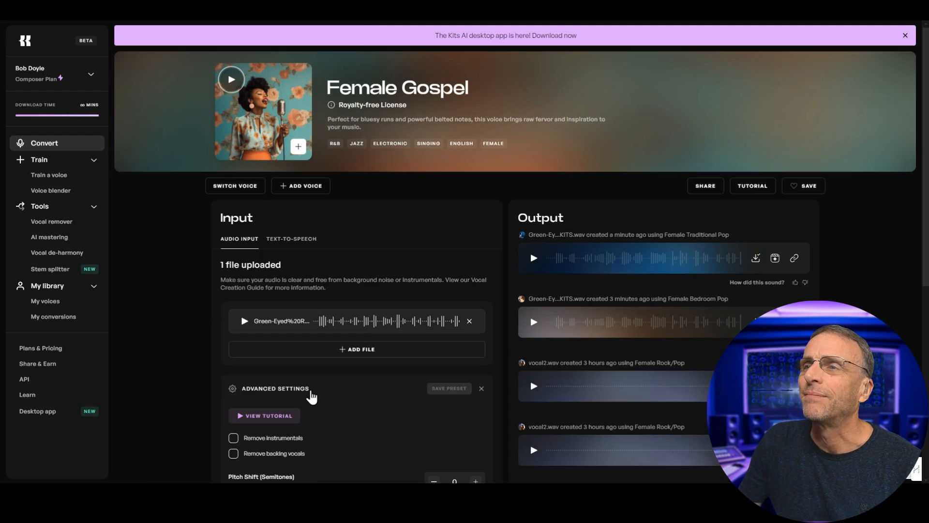
pyautogui.scroll(-1, 332, 384)
pyautogui.moveTo(925, 190); pyautogui.dragTo(925, 390)
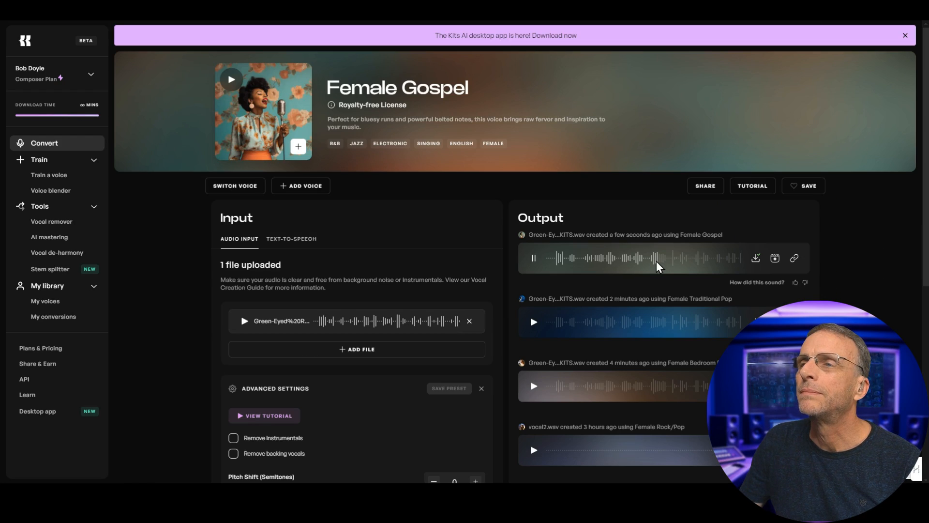
pyautogui.click(534, 258)
pyautogui.click(534, 257)
# Step: Convert the vocals again with Female Gospel at +12 semitones and 51% conversion strength, listen to the output and download it
pyautogui.scroll(-2, 345, 406)
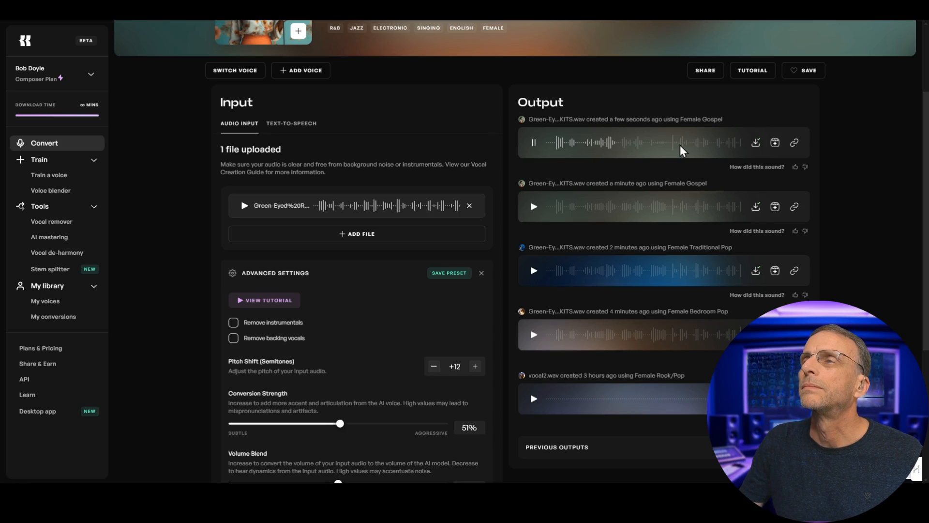
pyautogui.click(535, 144)
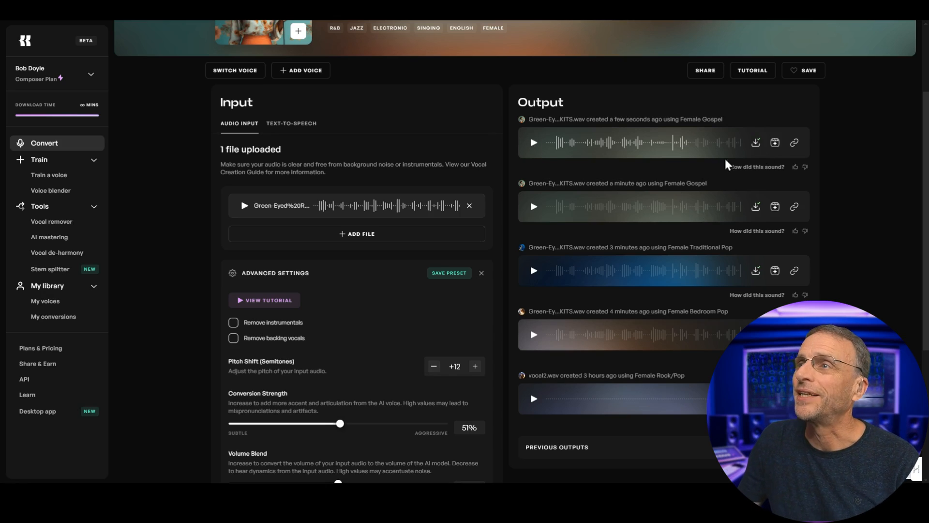
pyautogui.click(755, 143)
# Step: Switch to Adobe Audition, place the Female Gospel vocals at the start of Track 2 and play them with the backing track
pyautogui.moveTo(774, 112); pyautogui.dragTo(309, 185)
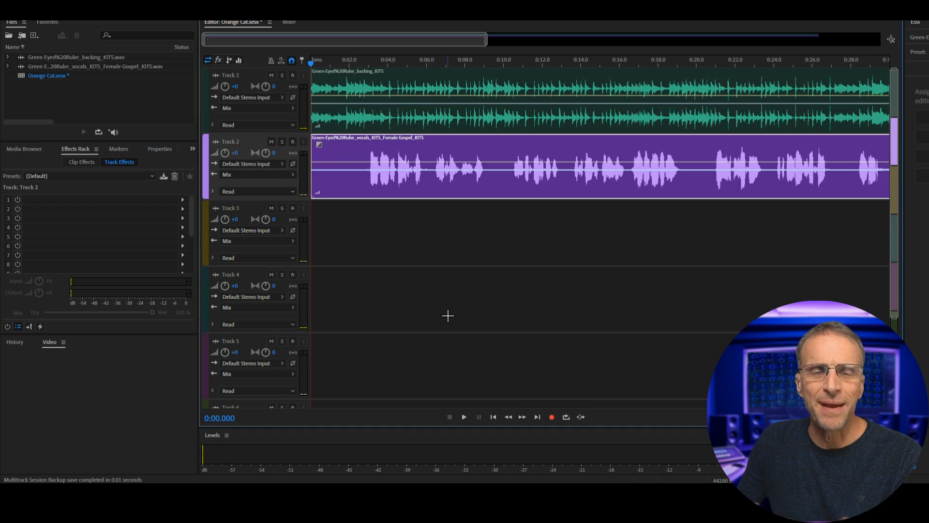
pyautogui.click(464, 417)
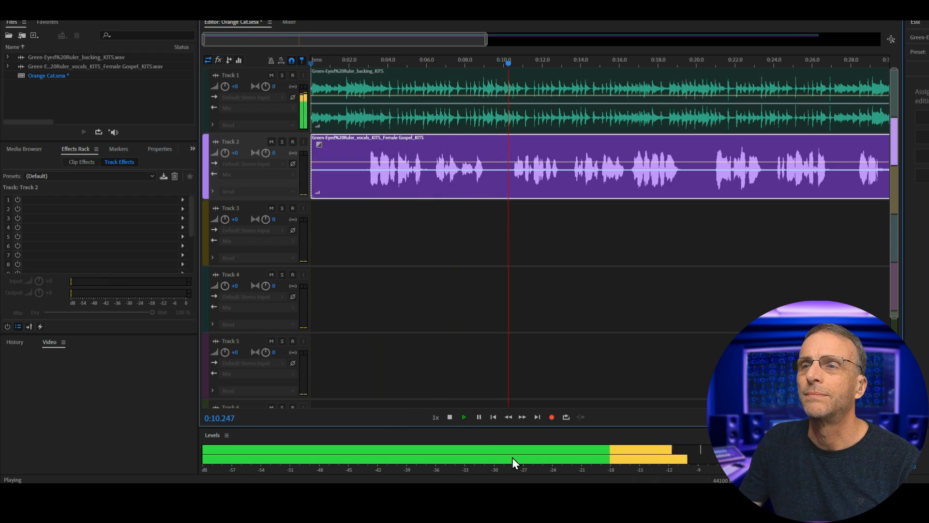
pyautogui.click(449, 417)
# Step: Add a Studio Reverb effect to the vocals on Track 2 and play the mix from 0:02.887
pyautogui.click(182, 200)
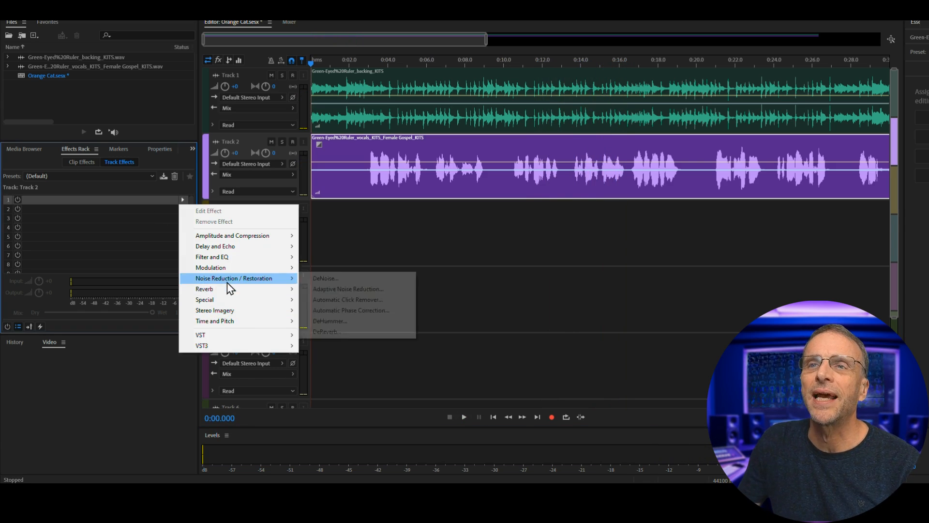
pyautogui.click(314, 313)
pyautogui.moveTo(515, 114); pyautogui.dragTo(262, 205)
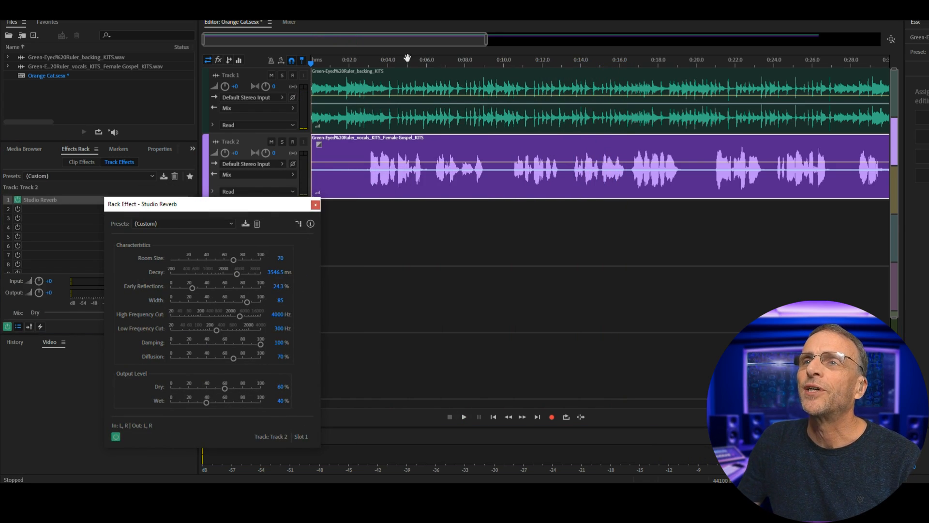
pyautogui.click(366, 75)
pyautogui.click(463, 417)
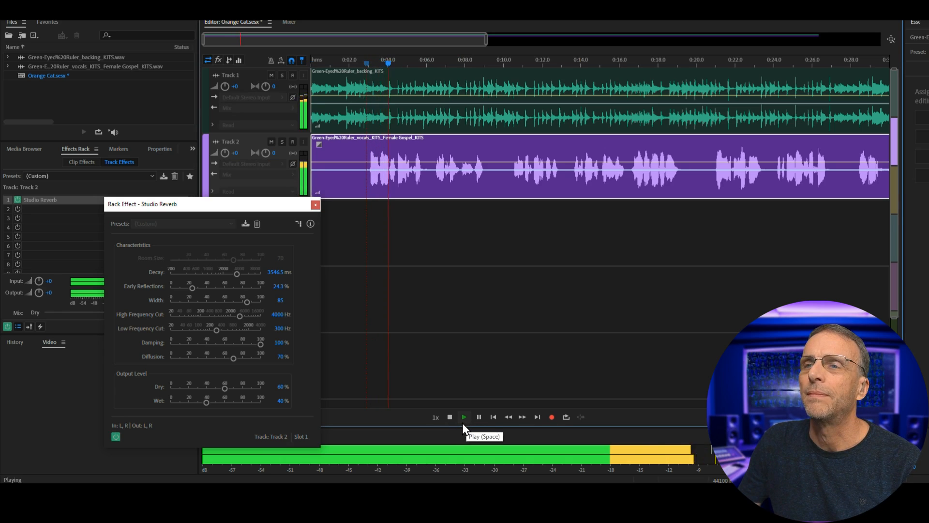
pyautogui.click(450, 416)
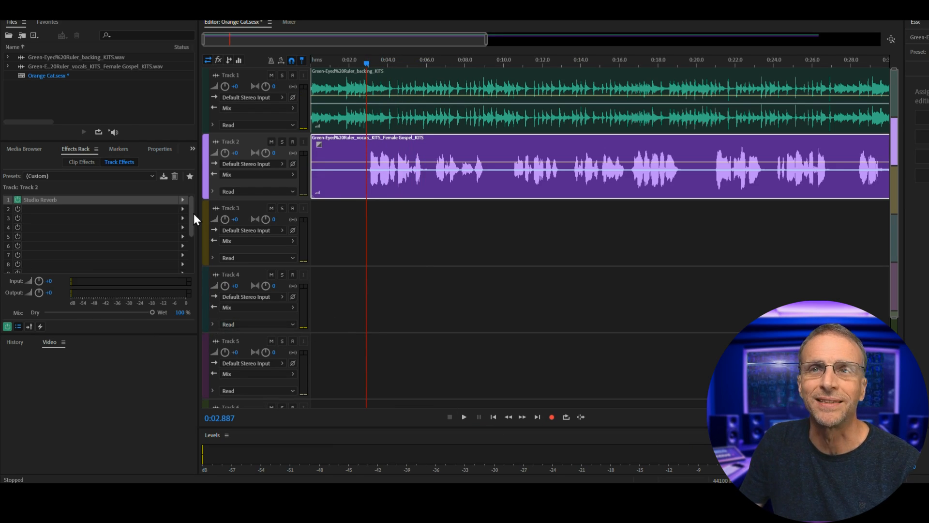
# Step: Add Dynamics Processing to Track 2, compare the Compander preset switched off and on during playback, and try the Rap Presence preset
pyautogui.click(463, 417)
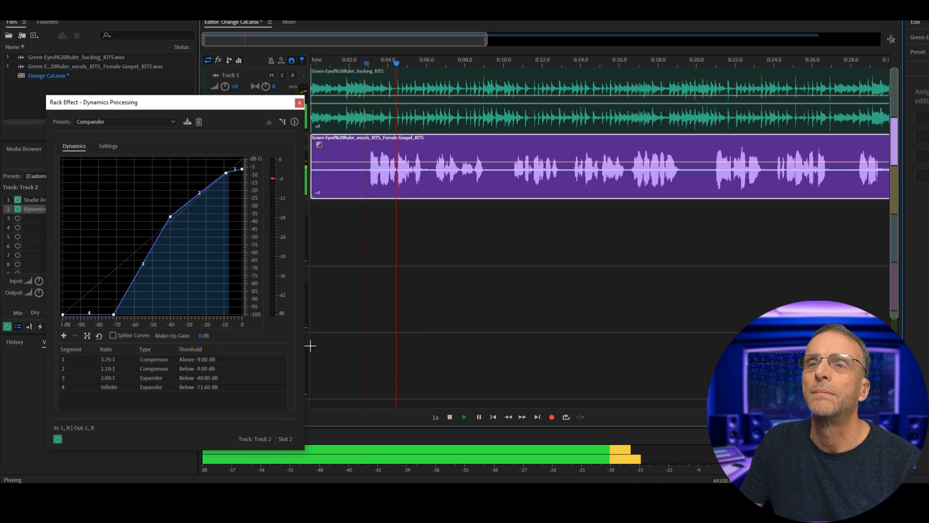
pyautogui.click(57, 438)
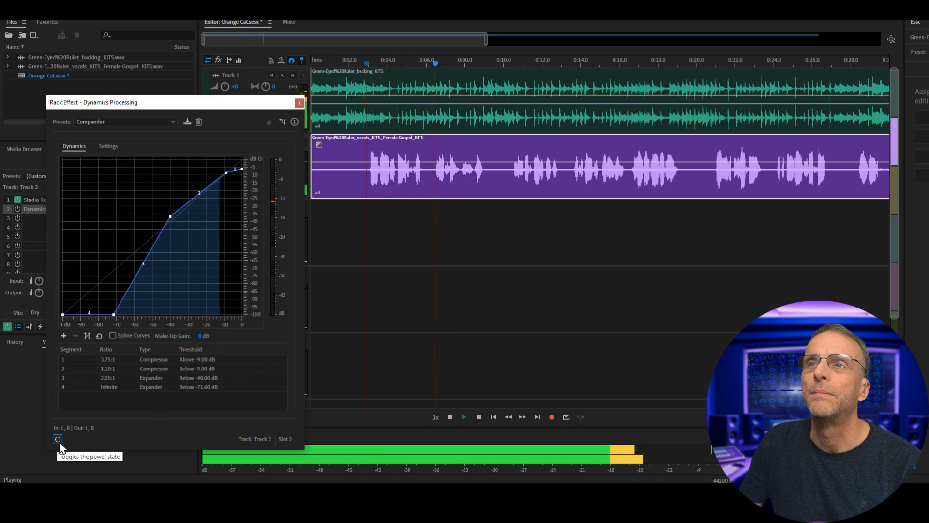
pyautogui.click(58, 438)
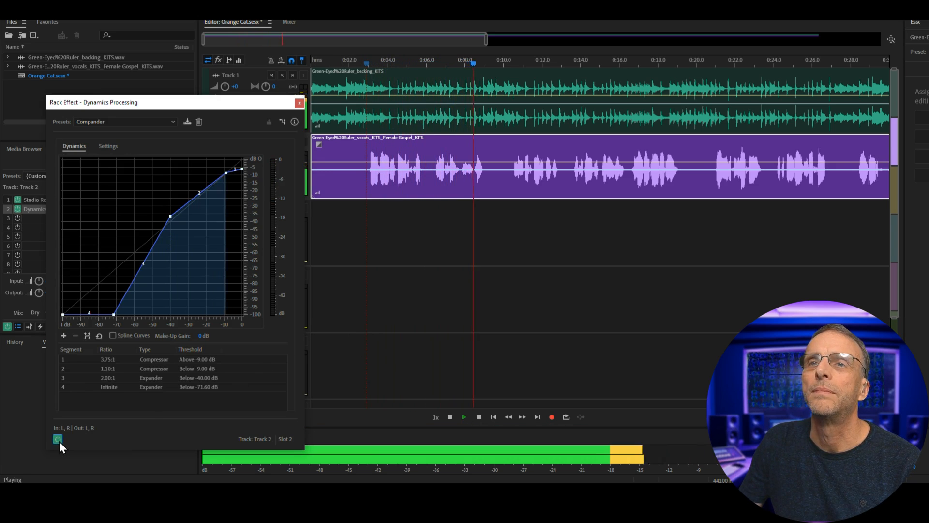
pyautogui.moveTo(217, 109); pyautogui.dragTo(683, 82)
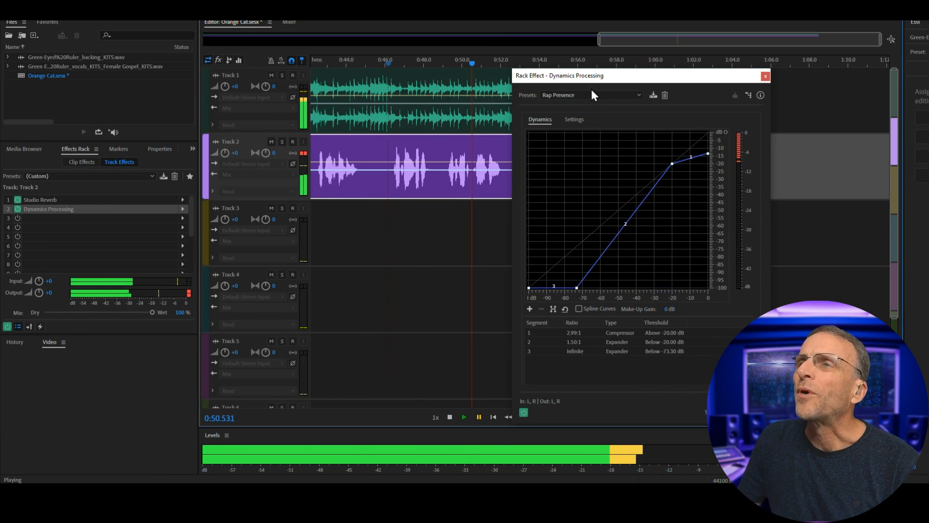
pyautogui.click(594, 93)
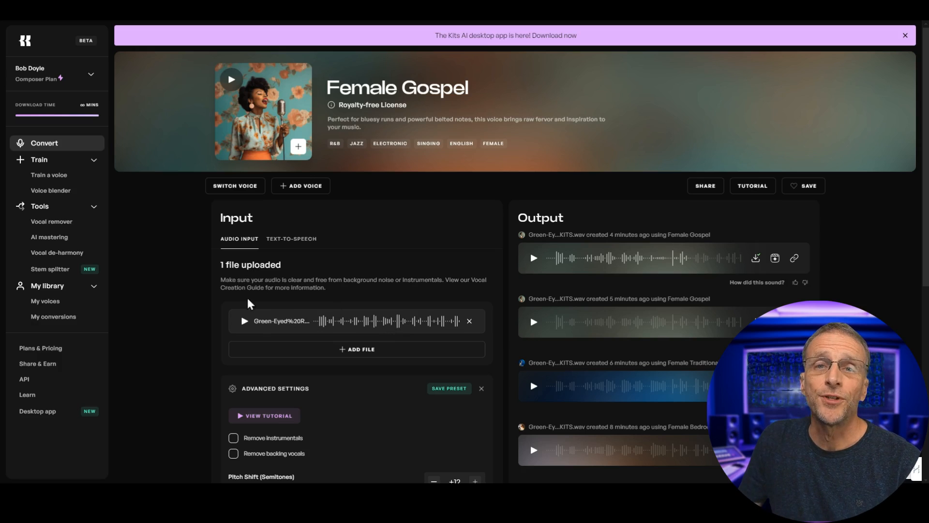
# Step: Switch back to Kits AI and choose the custom voice with the portrait picture from the self-made voices
pyautogui.click(241, 190)
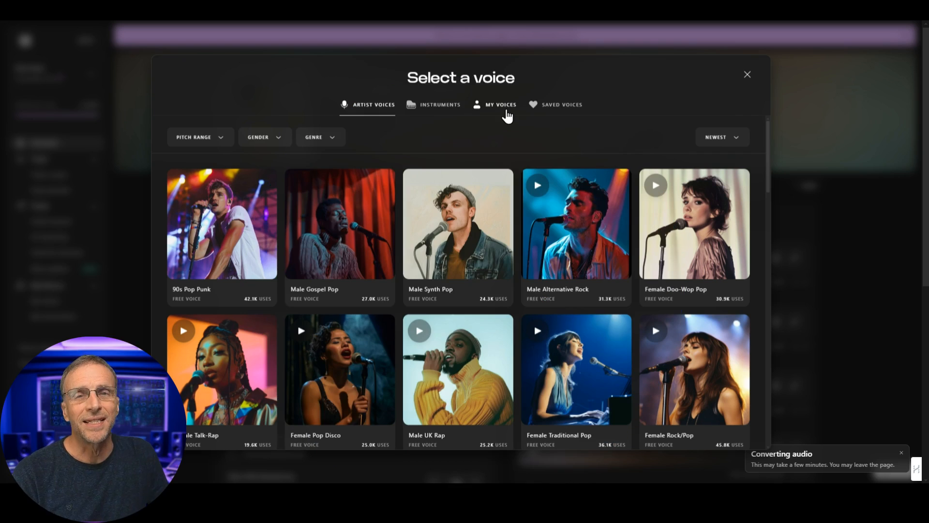
pyautogui.click(506, 112)
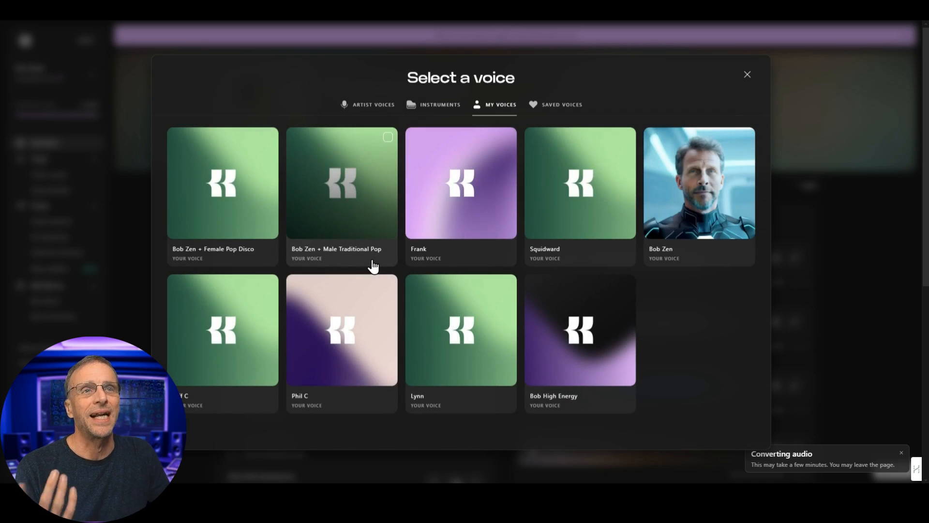
pyautogui.click(643, 261)
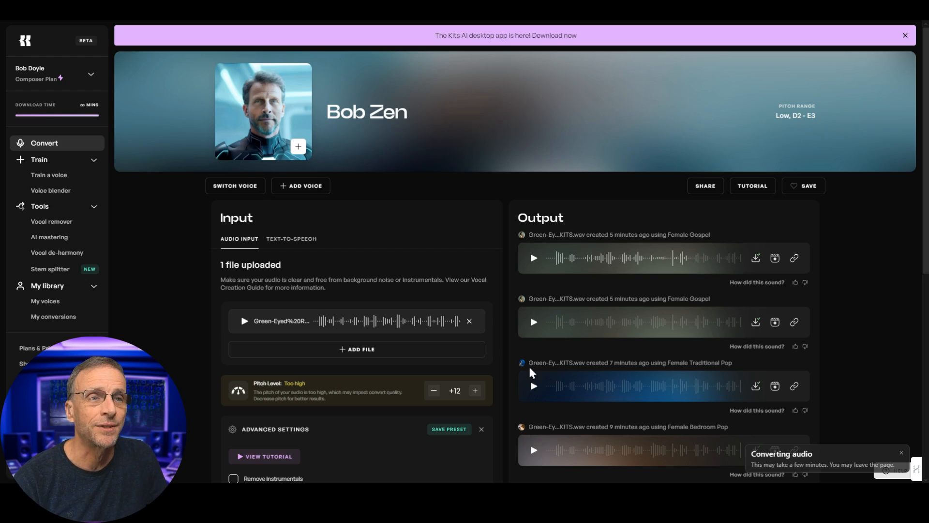
# Step: Set the input vocals' pitch to 0, convert them with the custom voice and listen to the output
pyautogui.scroll(-1, 386, 338)
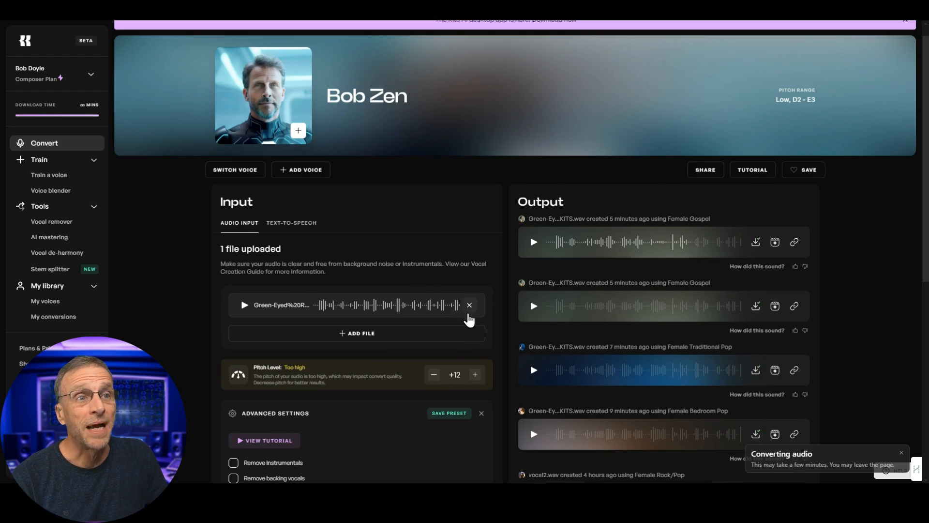
pyautogui.click(433, 374)
pyautogui.click(434, 374)
pyautogui.scroll(-3, 342, 415)
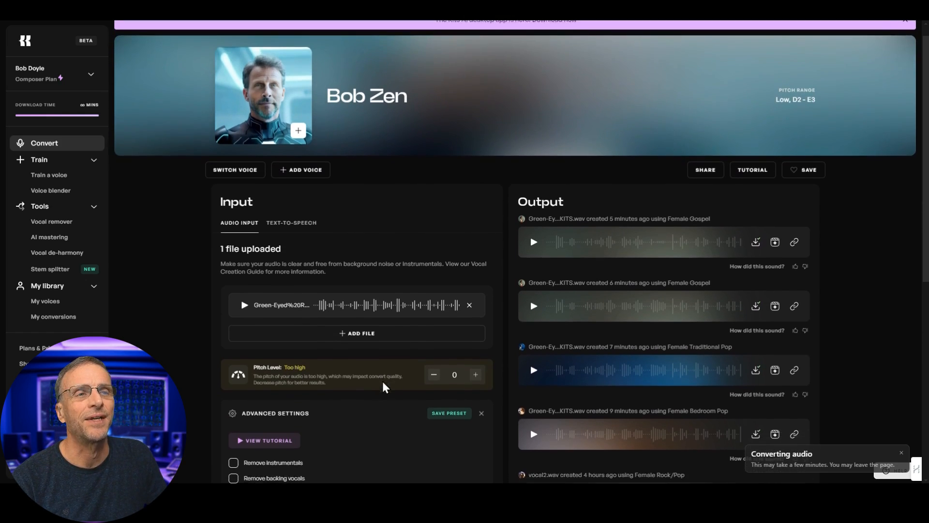
pyautogui.click(557, 260)
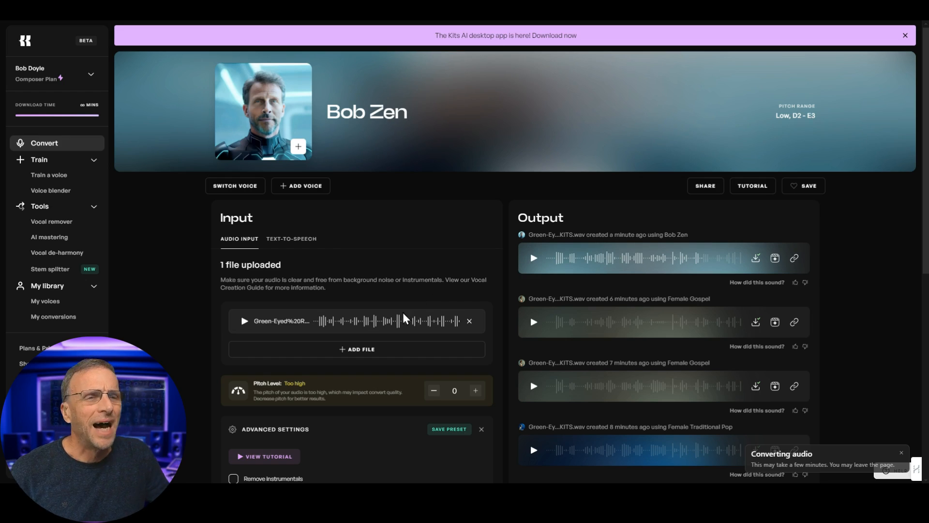
# Step: Lower the input vocals' pitch to -12 semitones
pyautogui.click(434, 390)
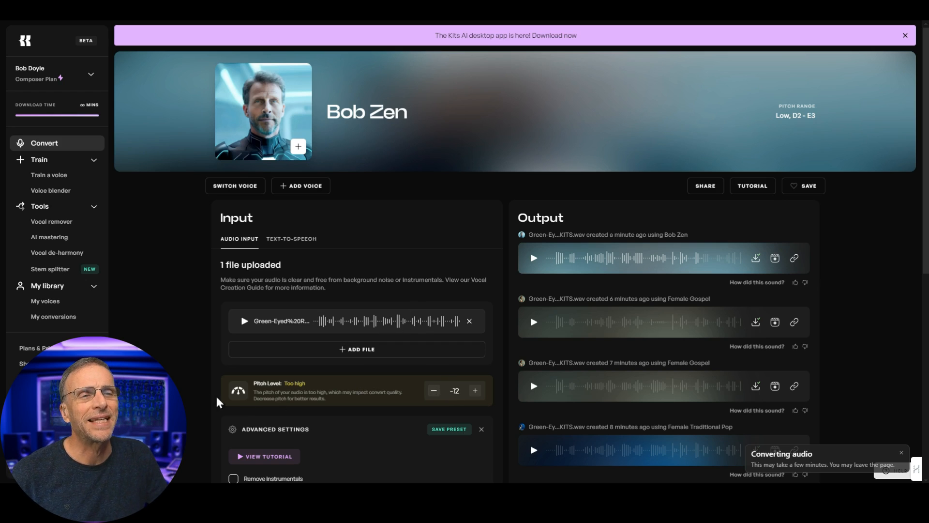
# Step: Download the newest output made with the custom voice and place it on Track 3 of the Adobe Audition session
pyautogui.scroll(-3, 312, 455)
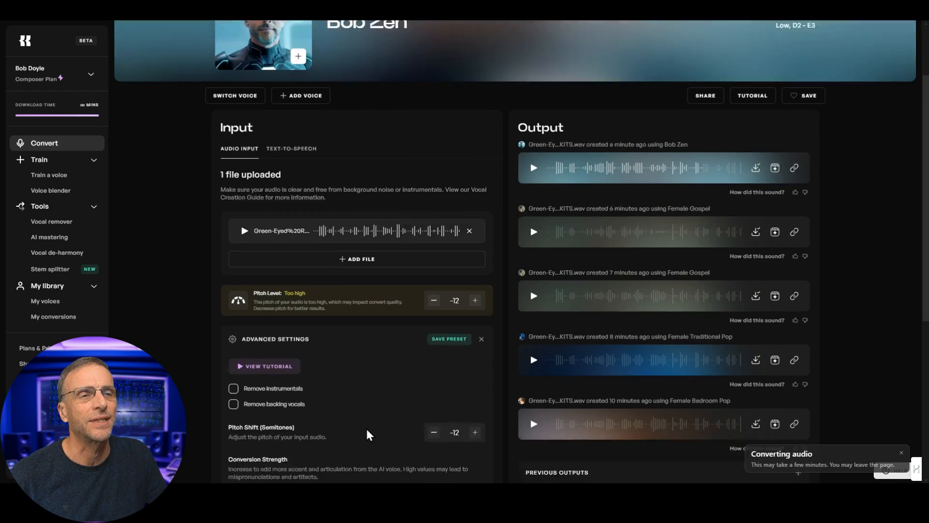
pyautogui.scroll(3, 618, 255)
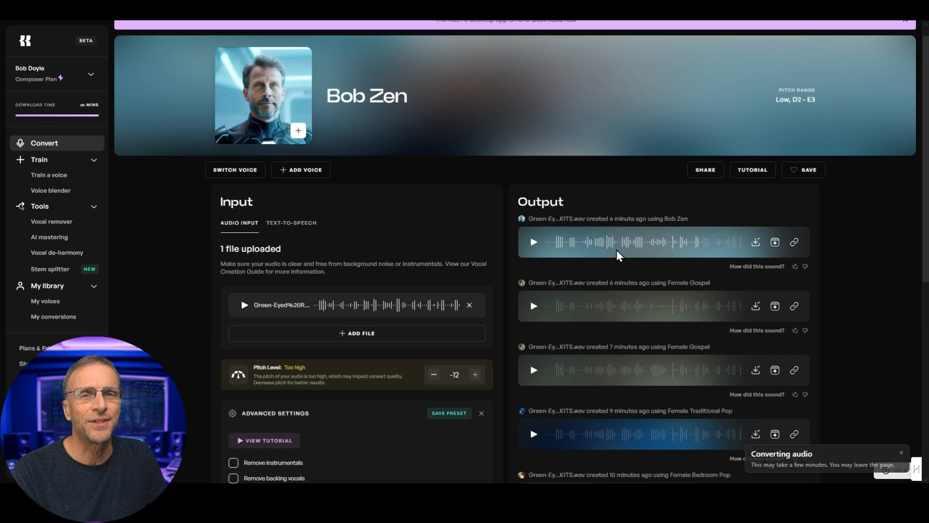
pyautogui.click(757, 247)
pyautogui.moveTo(772, 39); pyautogui.dragTo(579, 370)
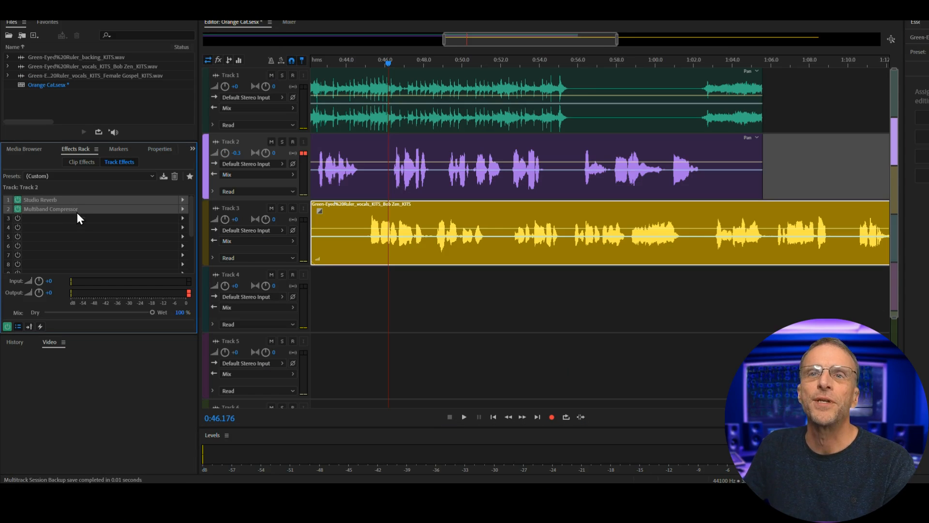
# Step: Copy Track 2's Studio Reverb and Multiband Compressor to Track 3 and play the mix from about 0:03
pyautogui.click(305, 263)
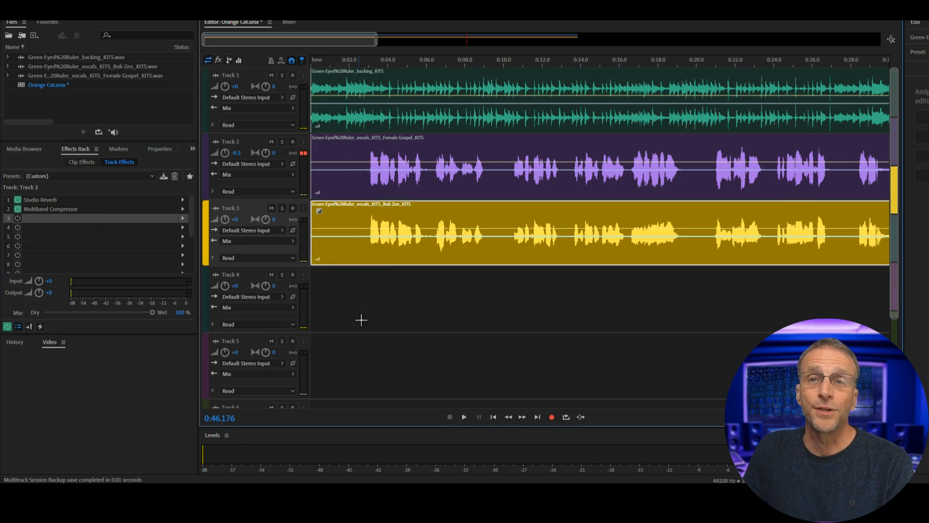
pyautogui.click(369, 110)
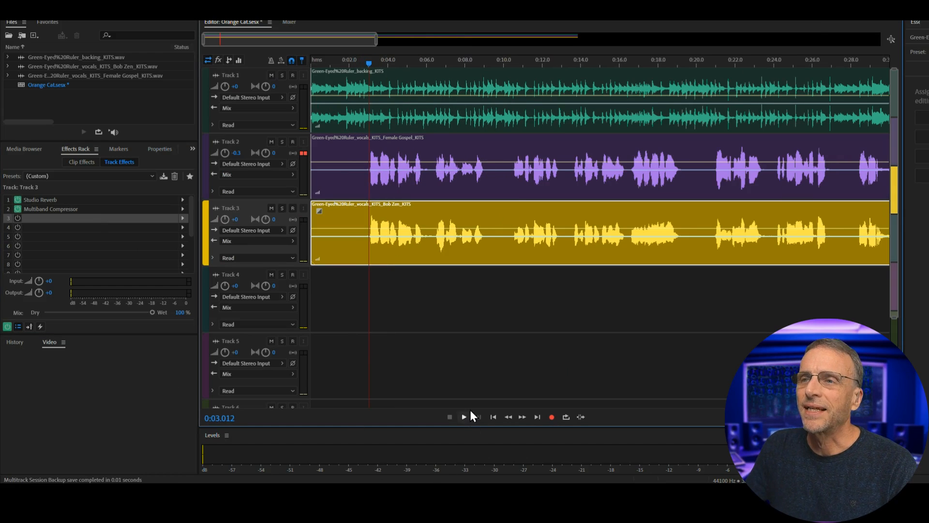
pyautogui.click(464, 417)
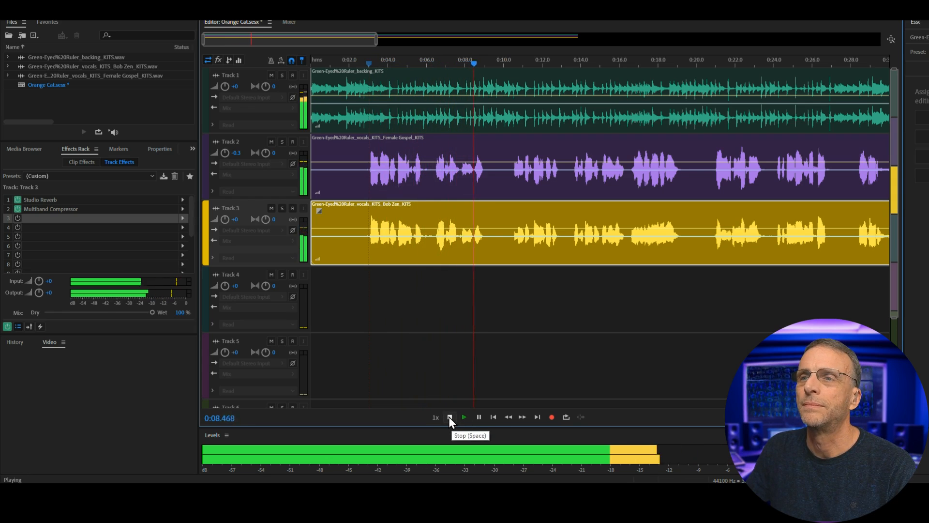
pyautogui.click(449, 417)
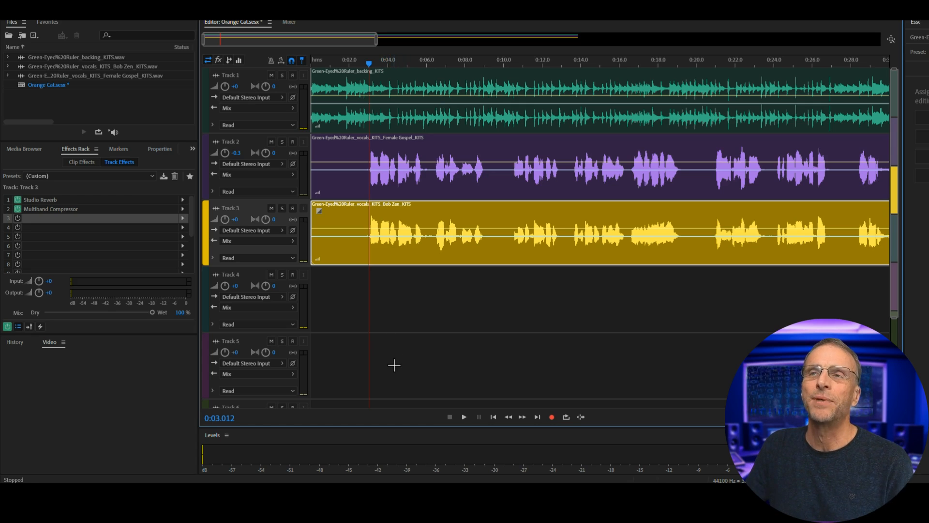
# Step: Pan Track 2 to L8.7 and Track 3 to L34.5
pyautogui.click(442, 154)
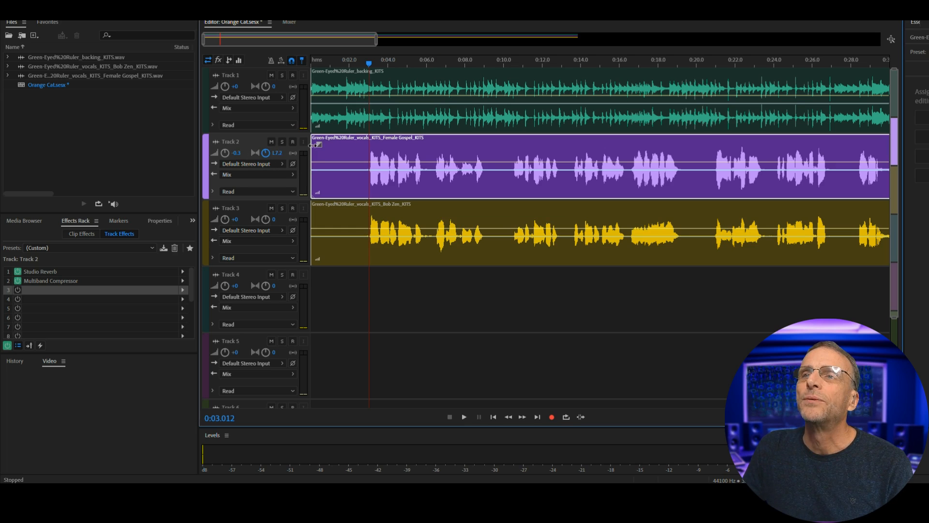
pyautogui.click(338, 250)
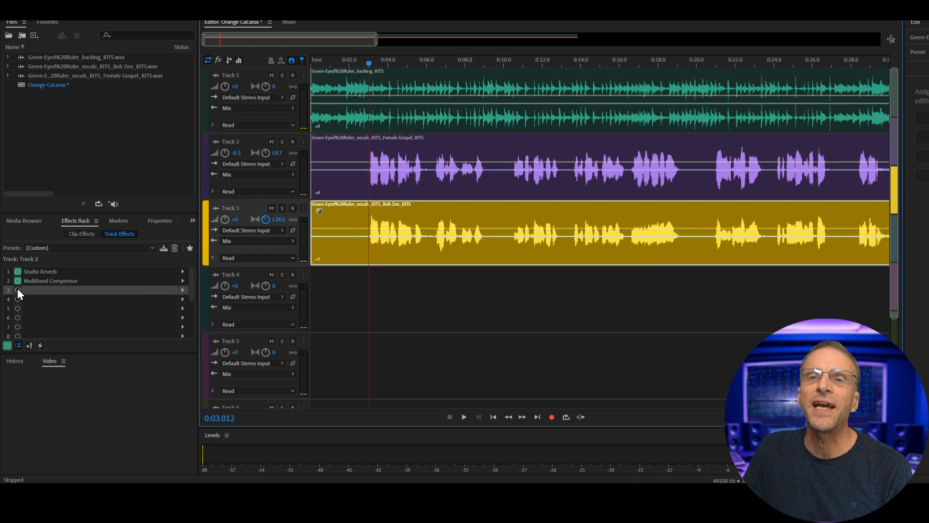
# Step: Add a Pitch Shifter to Track 3 and, during playback, try 4 semitones before settling on 0 semitones and -47 cents
pyautogui.click(182, 289)
pyautogui.moveTo(237, 411)
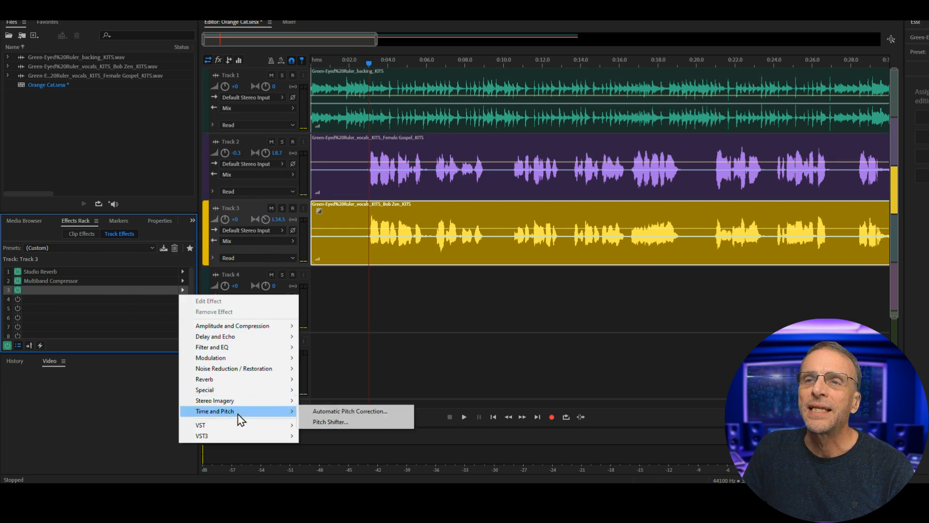
pyautogui.click(329, 421)
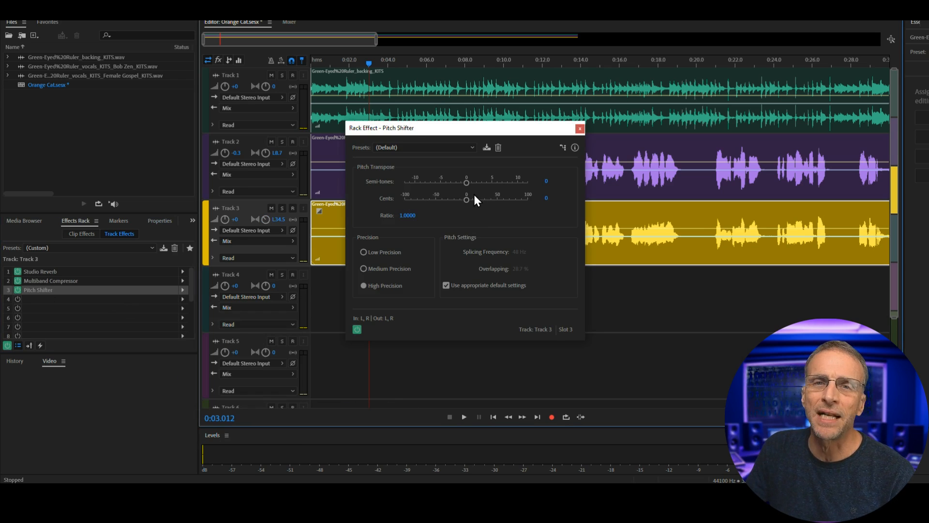
pyautogui.moveTo(470, 127); pyautogui.dragTo(166, 95)
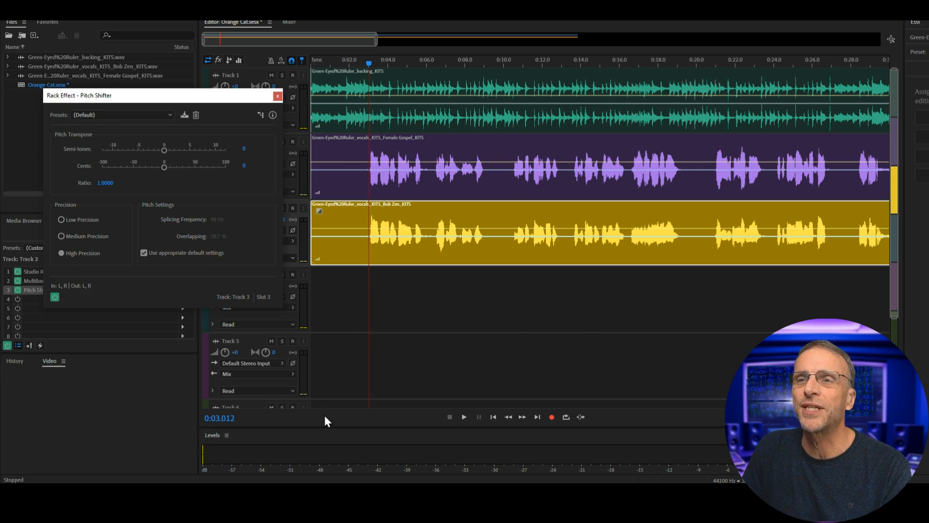
pyautogui.click(464, 417)
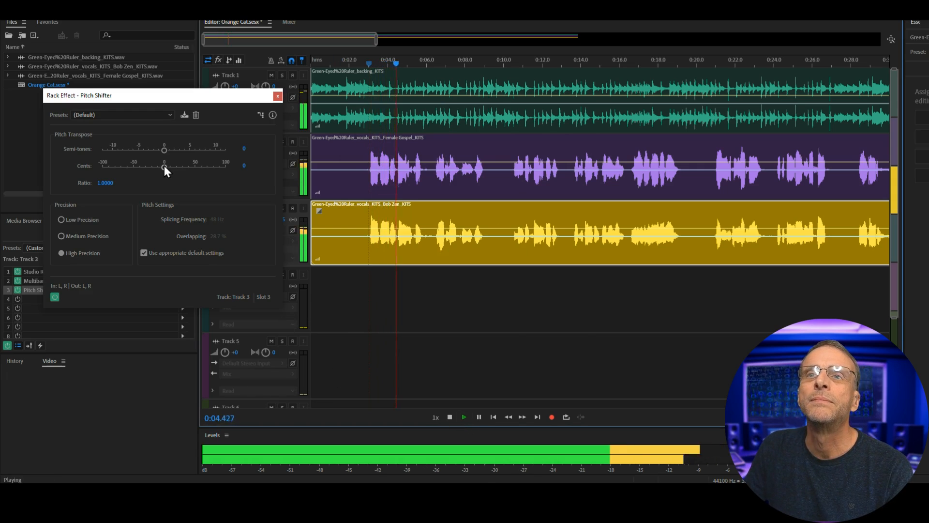
pyautogui.moveTo(164, 168); pyautogui.dragTo(184, 150)
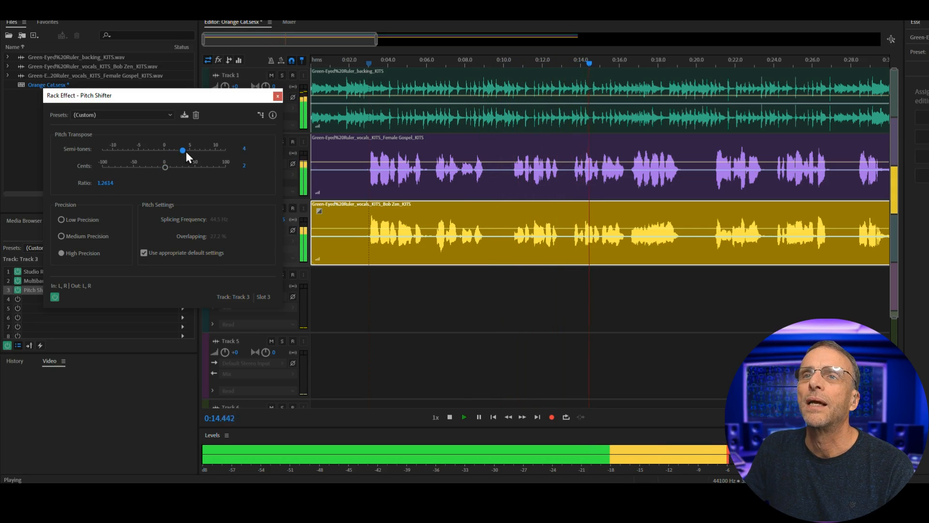
pyautogui.moveTo(184, 150); pyautogui.dragTo(134, 164)
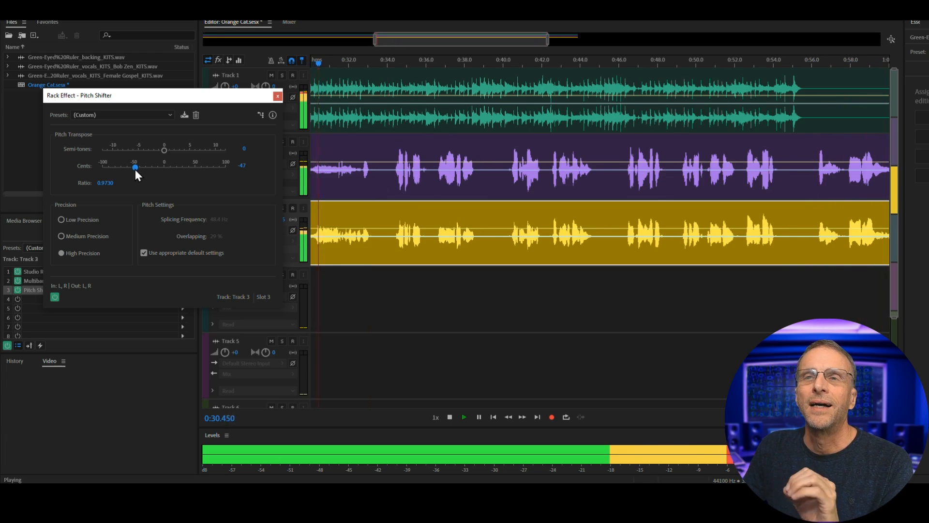
pyautogui.click(450, 417)
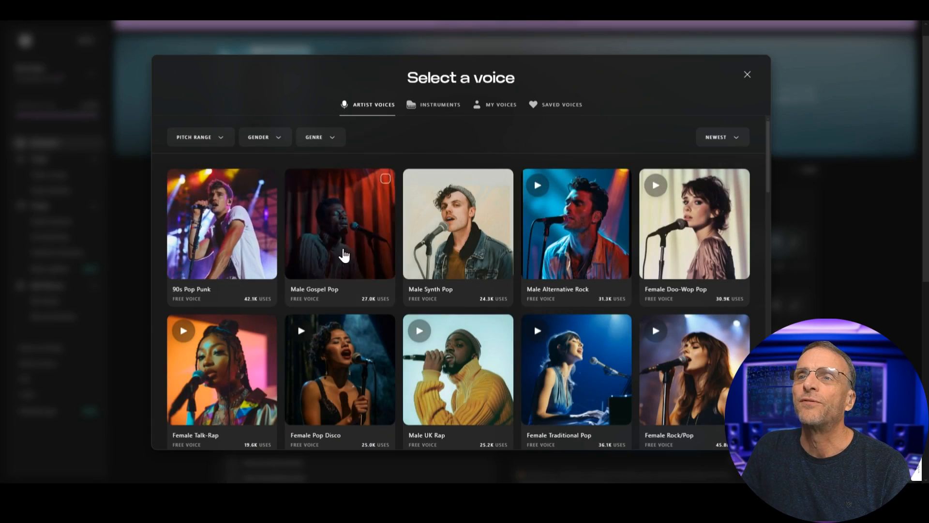
# Step: In Kits AI, choose the Female Singer Songwriter voice, convert the input vocals at pitch 0 and listen to the output
pyautogui.scroll(-5, 563, 225)
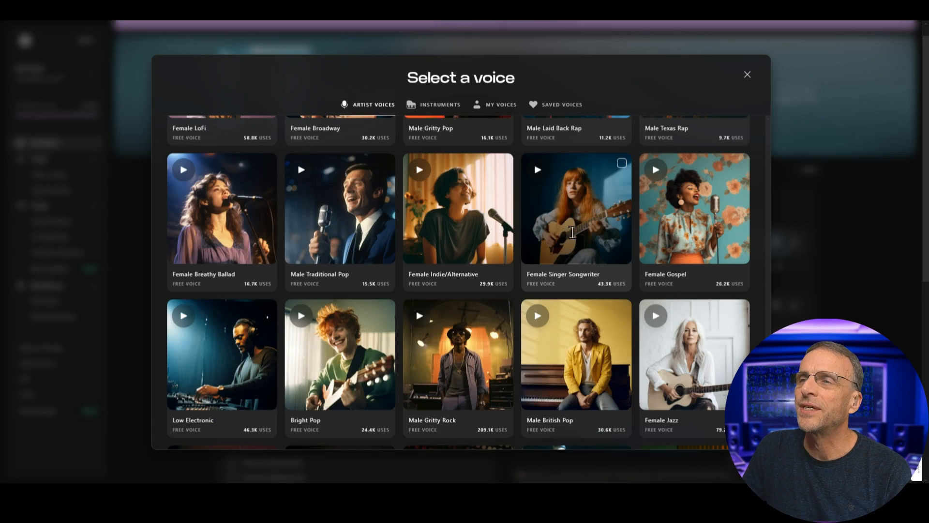
pyautogui.click(567, 227)
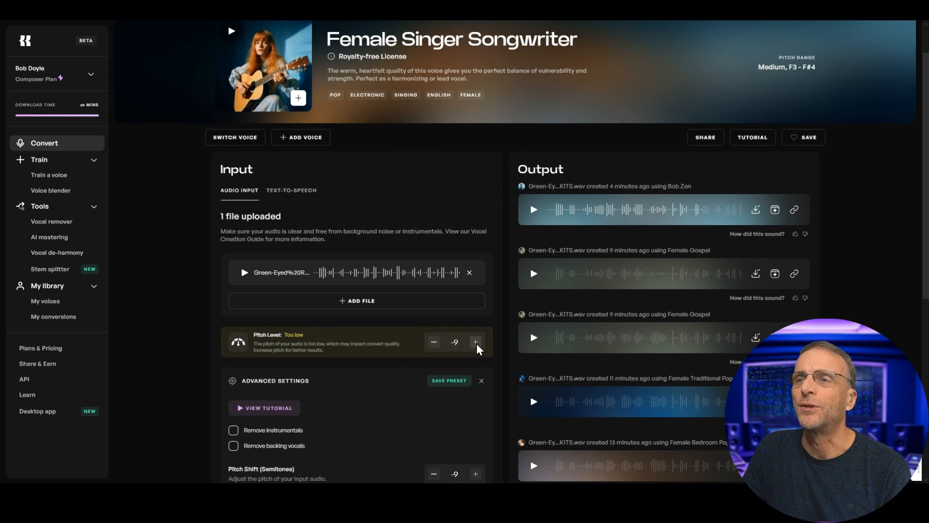
pyautogui.click(476, 342)
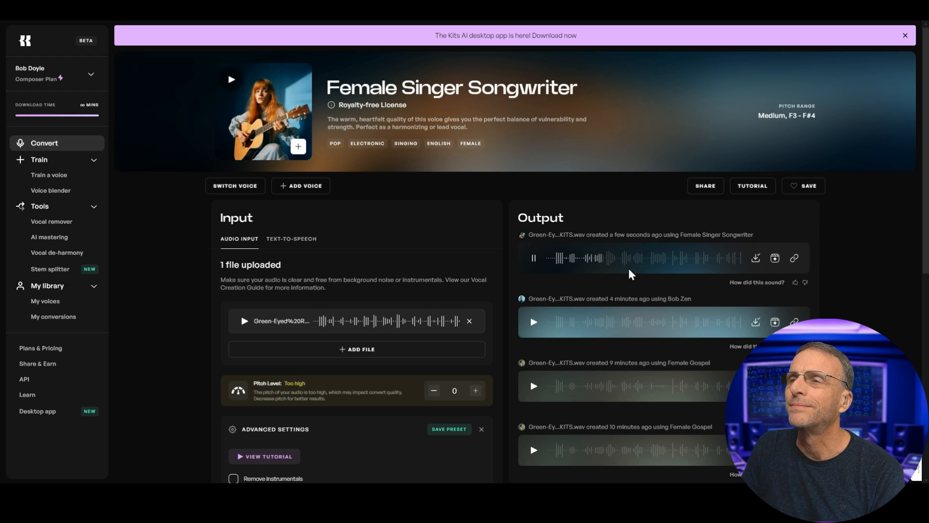
pyautogui.click(534, 258)
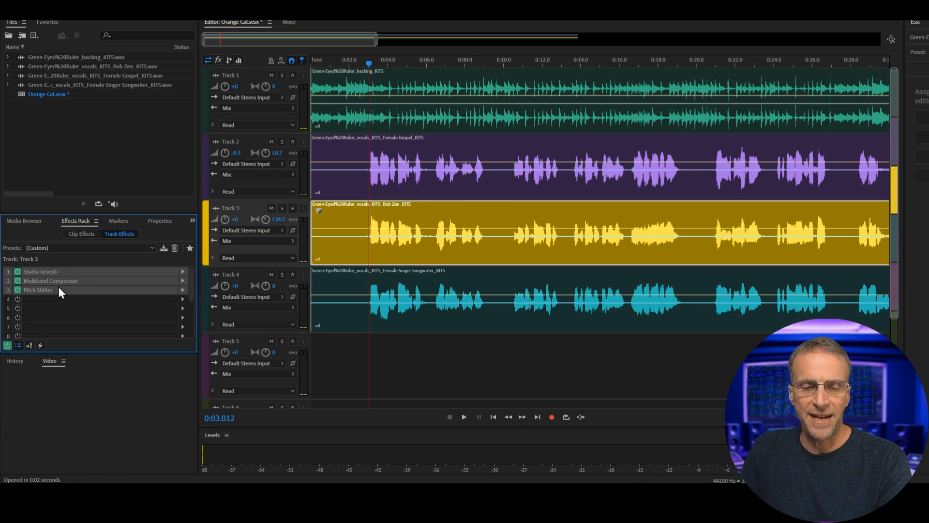
# Step: Copy Track 3's effects to the Female Singer Songwriter vocals on Track 4 in Adobe Audition and set its Pitch Shifter to 51 cents
pyautogui.click(317, 317)
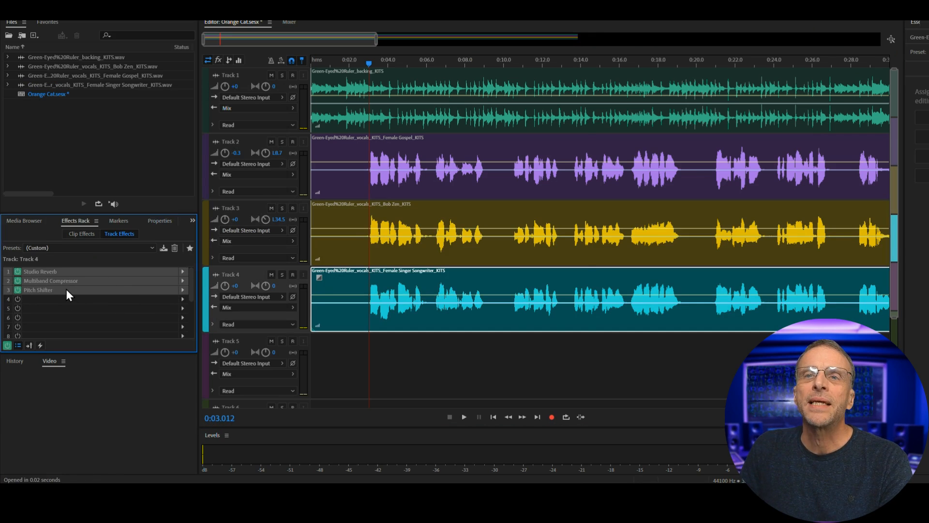
pyautogui.doubleClick(65, 289)
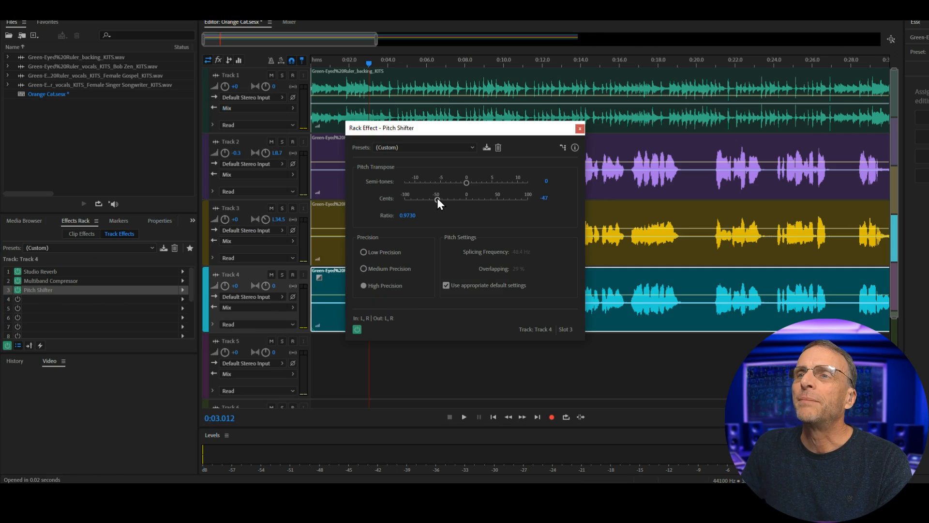
pyautogui.click(580, 128)
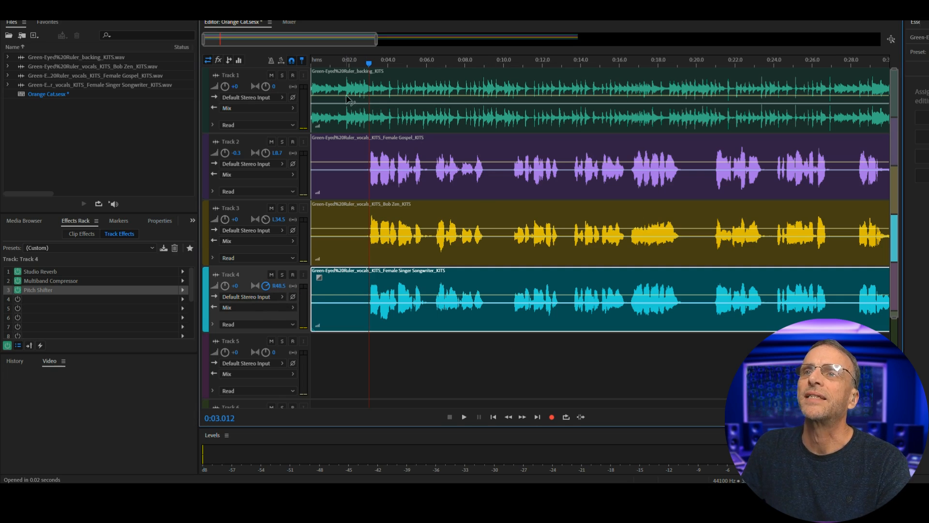
# Step: Listen to the mix with all three vocals and reset Track 4's Pitch Shifter to 0 cents during playback
pyautogui.click(463, 417)
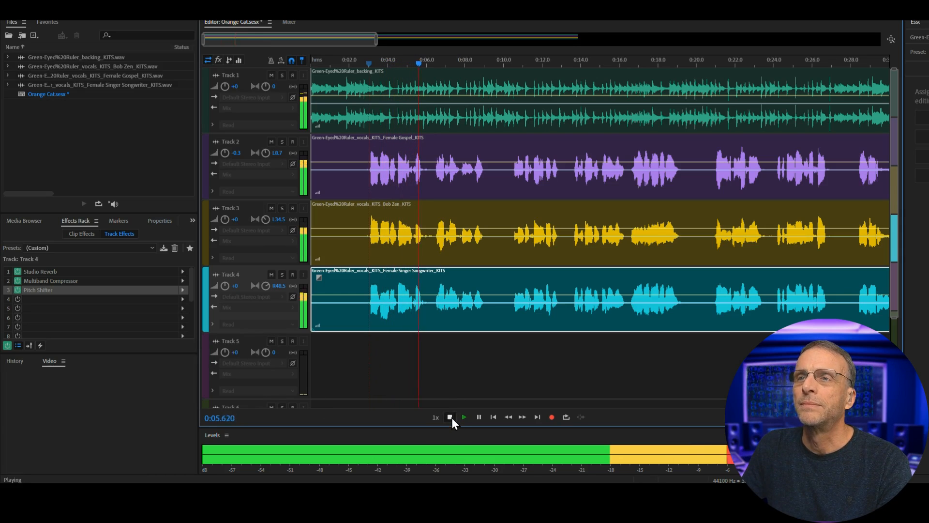
pyautogui.click(450, 417)
pyautogui.doubleClick(71, 291)
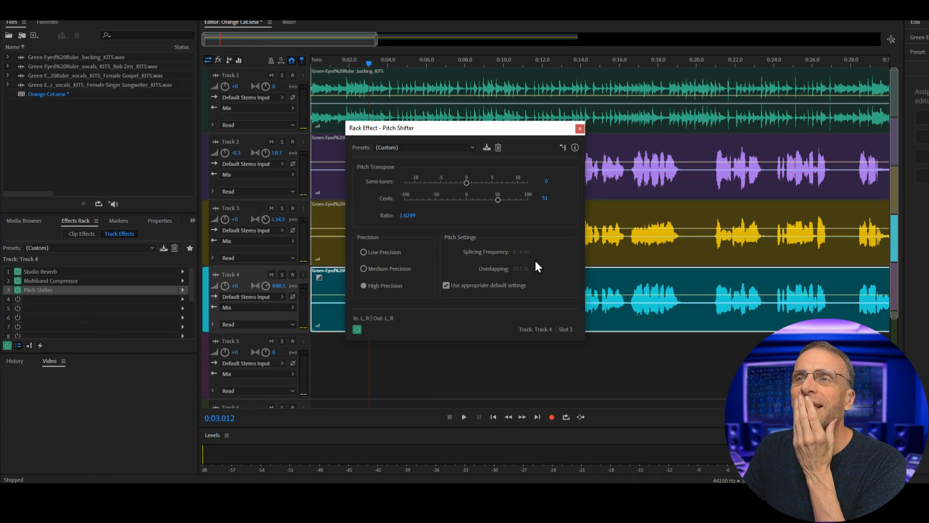
pyautogui.press('space')
pyautogui.moveTo(464, 201); pyautogui.dragTo(466, 200)
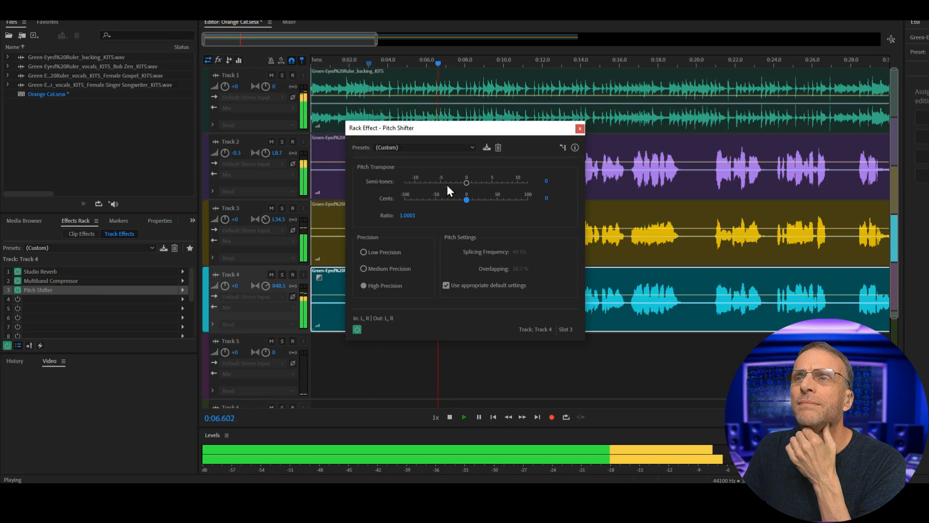
pyautogui.moveTo(464, 136); pyautogui.dragTo(669, 191)
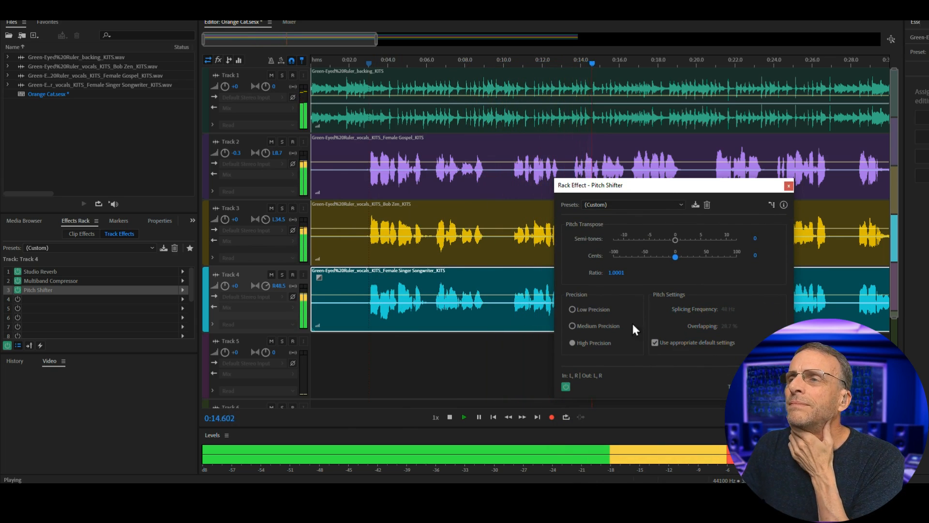
pyautogui.click(449, 417)
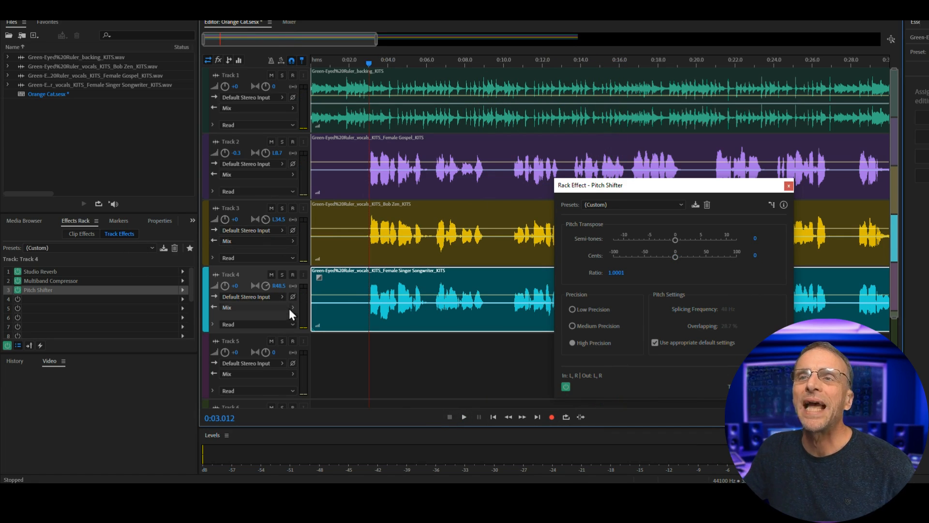
# Step: Solo Tracks 3 and 4, listen to them together, and try Track 4's Pitch Shifter at 22 cents before returning it to 1 cent
pyautogui.click(282, 275)
pyautogui.click(283, 209)
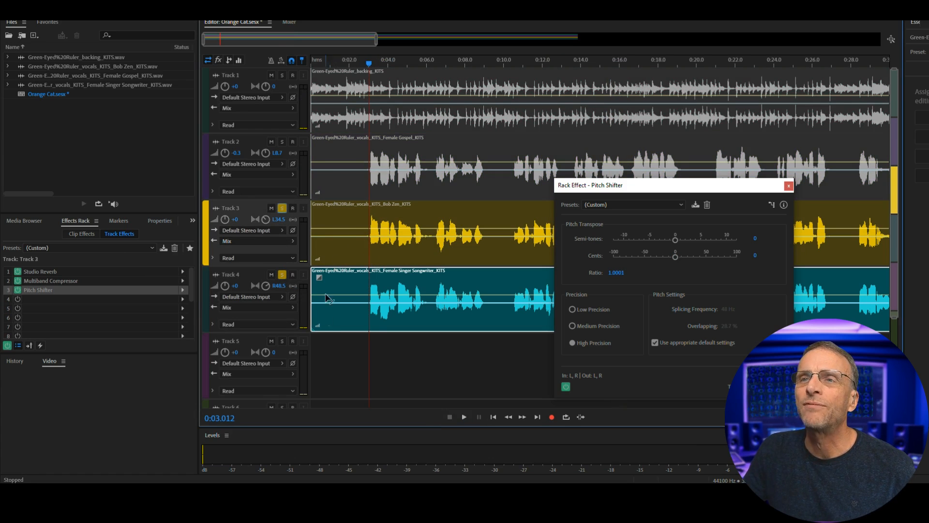
pyautogui.click(463, 417)
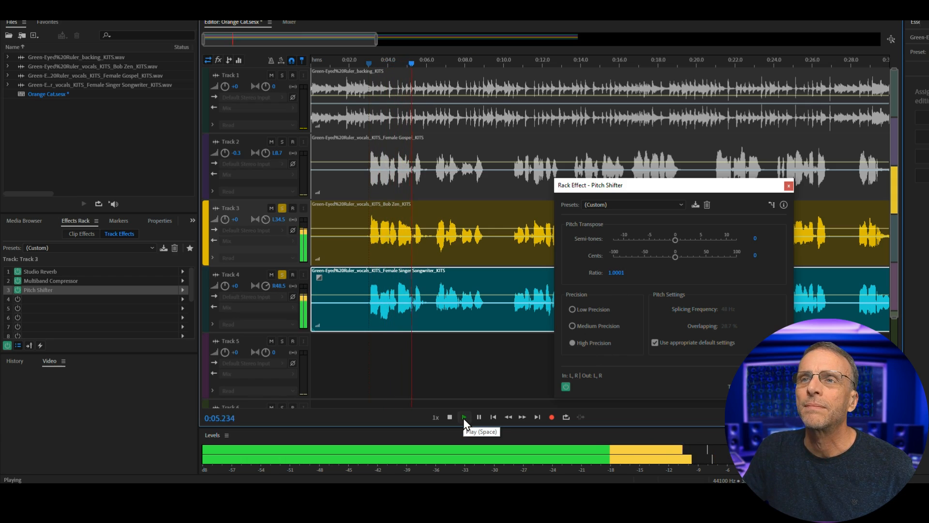
pyautogui.press('space')
pyautogui.press('space')
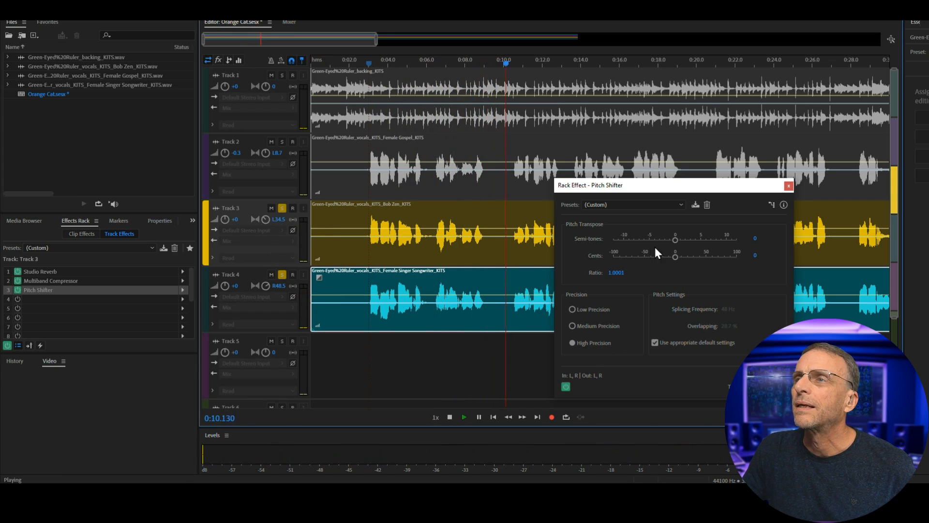
pyautogui.moveTo(677, 257); pyautogui.dragTo(691, 257)
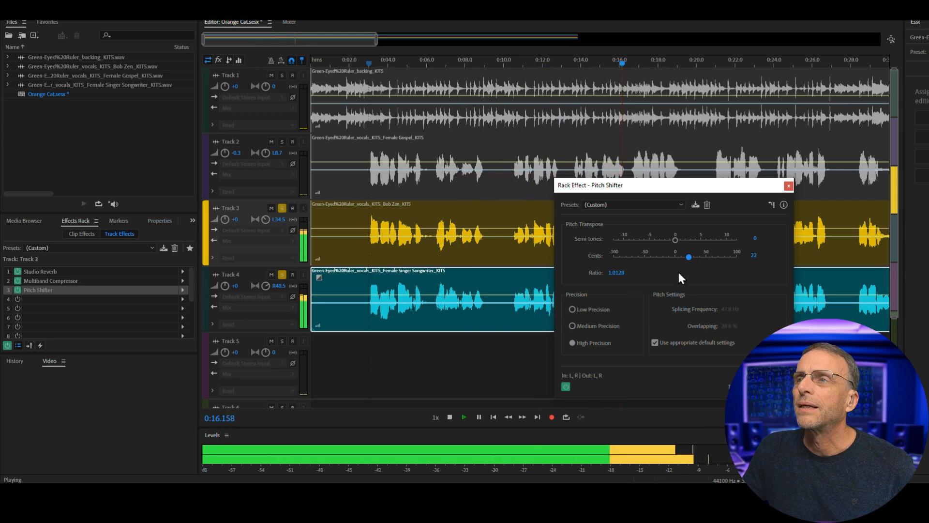
pyautogui.moveTo(688, 257)
pyautogui.mouseDown()
pyautogui.moveTo(645, 257)
pyautogui.moveTo(675, 257)
pyautogui.mouseUp()
# Step: Stop playback and delete the Female Singer Songwriter clip from Track 4
pyautogui.click(432, 283)
pyautogui.press('space')
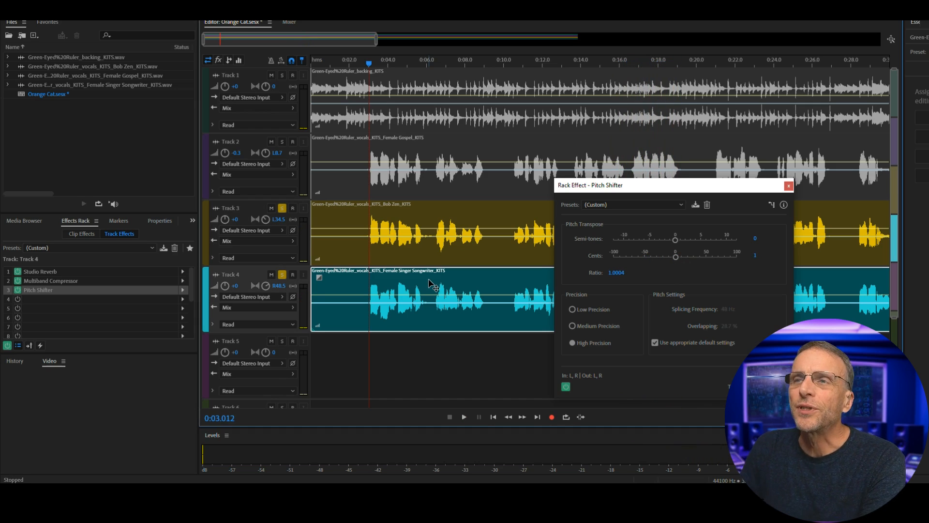
pyautogui.press('Delete')
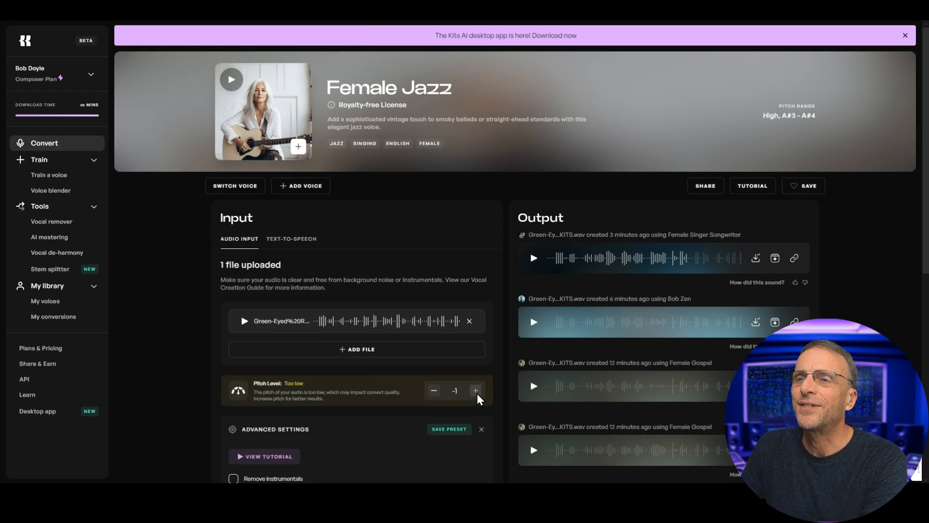
# Step: Switch to the Female Jazz voice in Kits AI and raise the input vocals' pitch
pyautogui.click(476, 390)
pyautogui.click(477, 391)
pyautogui.click(476, 390)
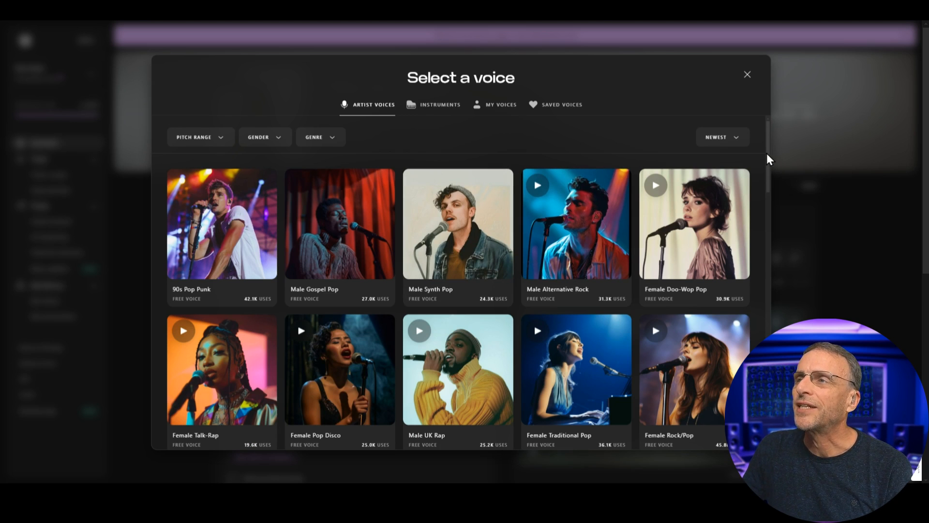
# Step: Convert the input vocals with the Male Gritty Pop voice at pitch level 0
pyautogui.scroll(-10, 461, 294)
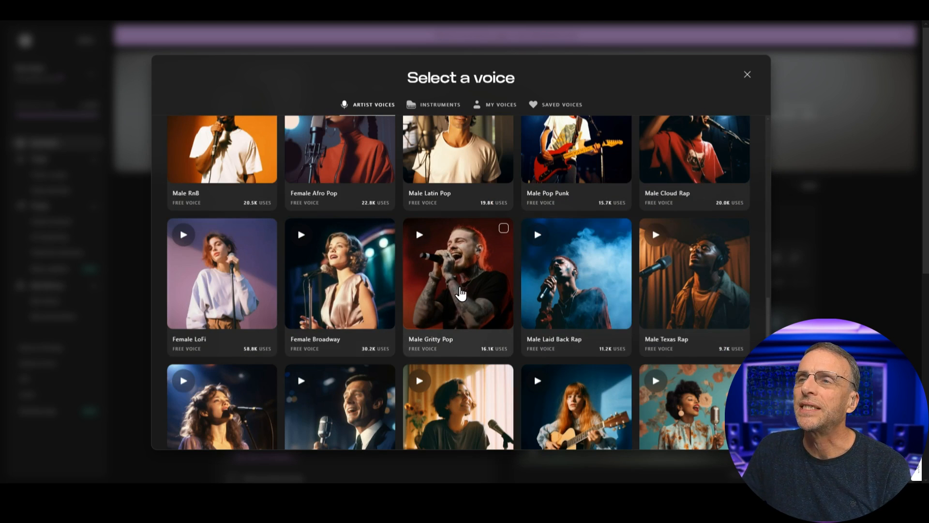
pyautogui.click(461, 294)
pyautogui.click(432, 393)
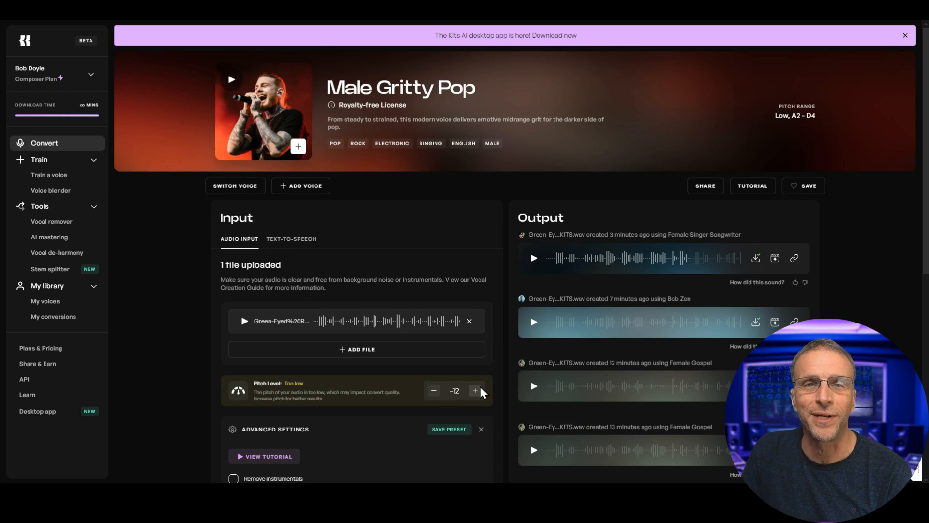
pyautogui.click(476, 390)
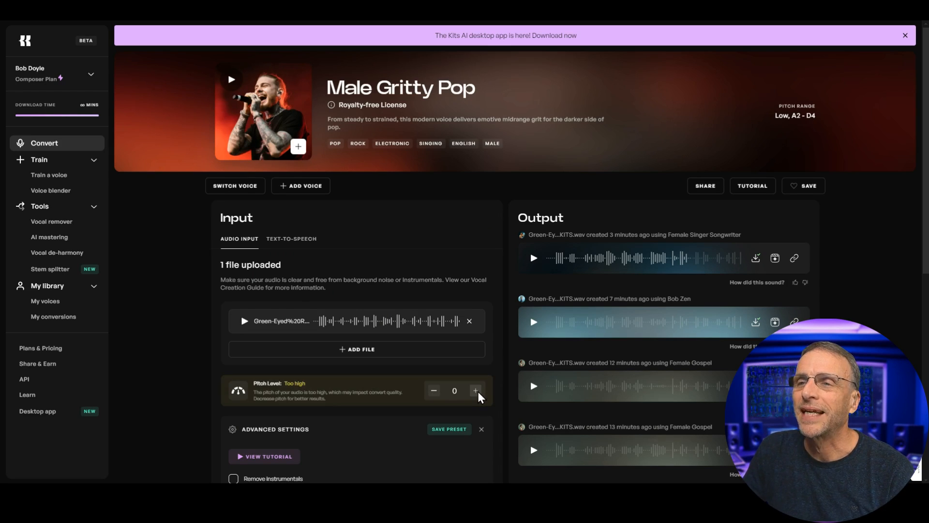
pyautogui.scroll(-8, 415, 409)
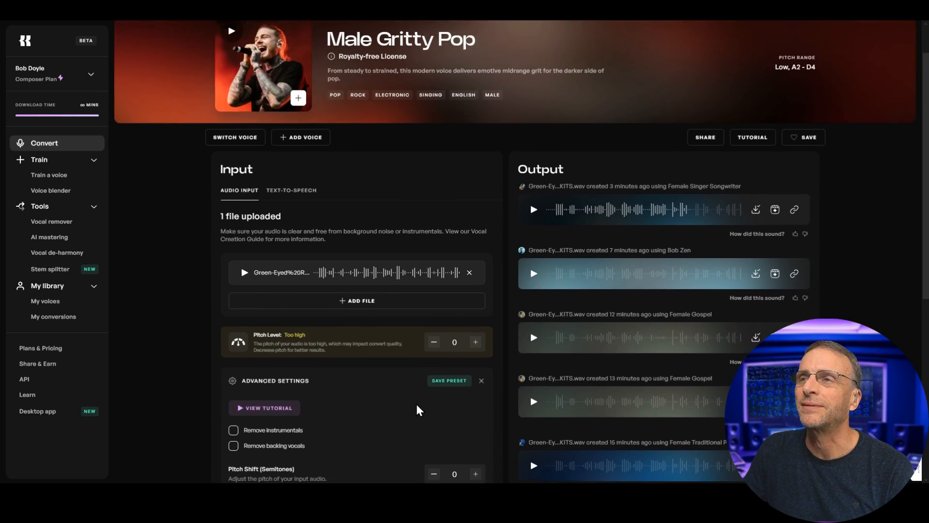
pyautogui.click(468, 433)
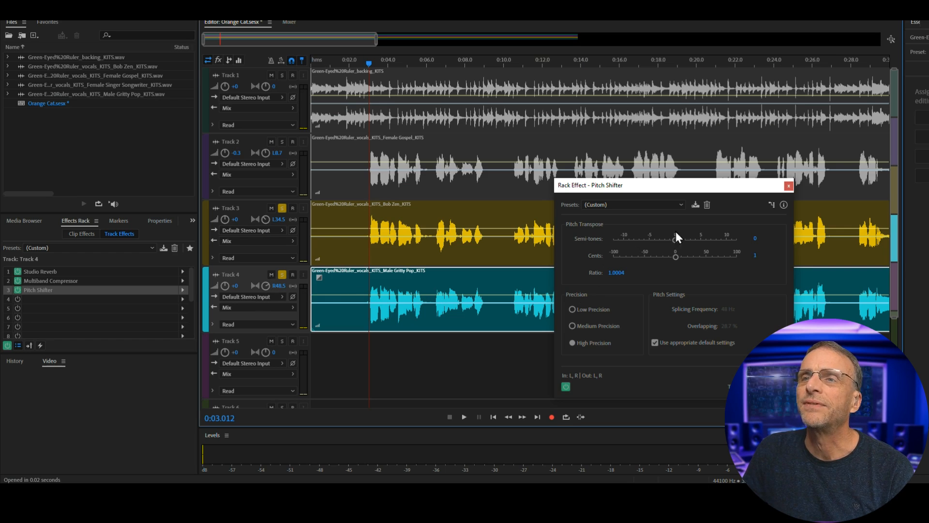
# Step: Set Track 4's Pitch Shifter to -26 cents during playback of Tracks 3 and 4, and turn off their solo
pyautogui.click(463, 417)
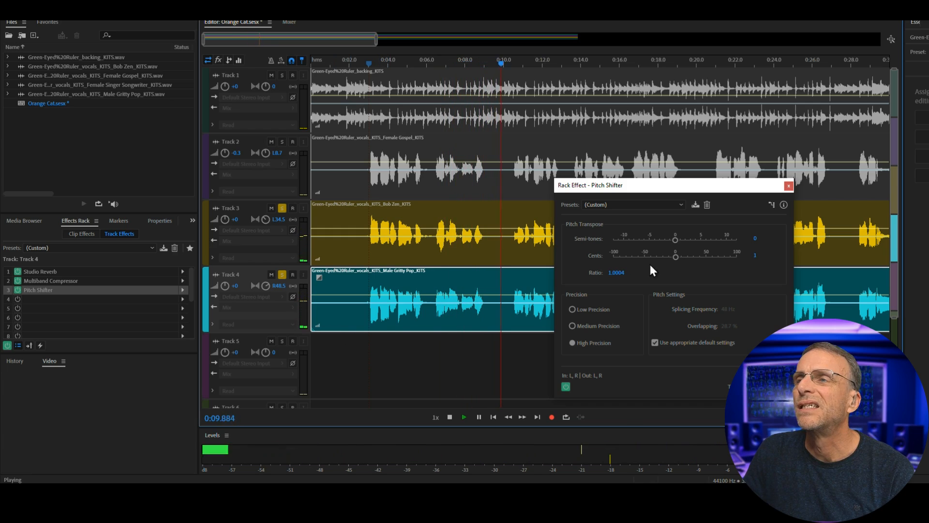
pyautogui.moveTo(675, 257); pyautogui.dragTo(657, 258)
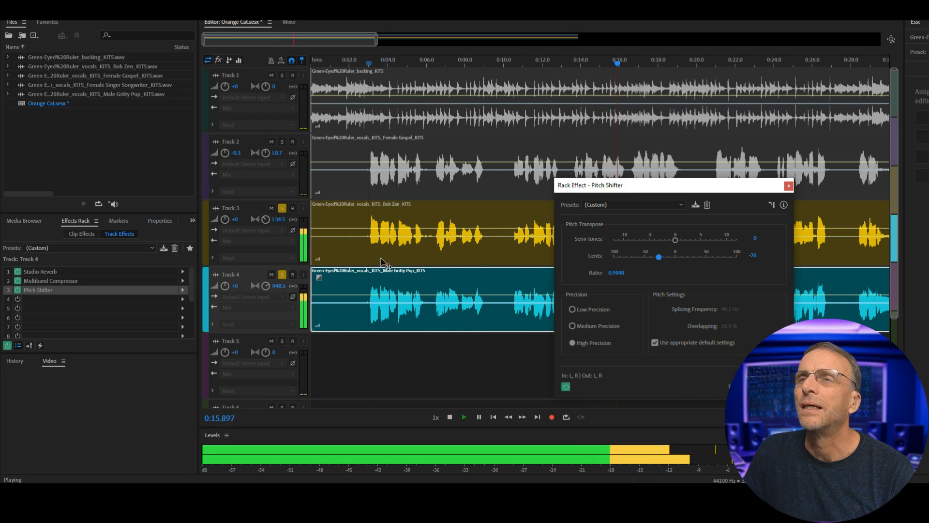
pyautogui.click(282, 209)
pyautogui.click(282, 274)
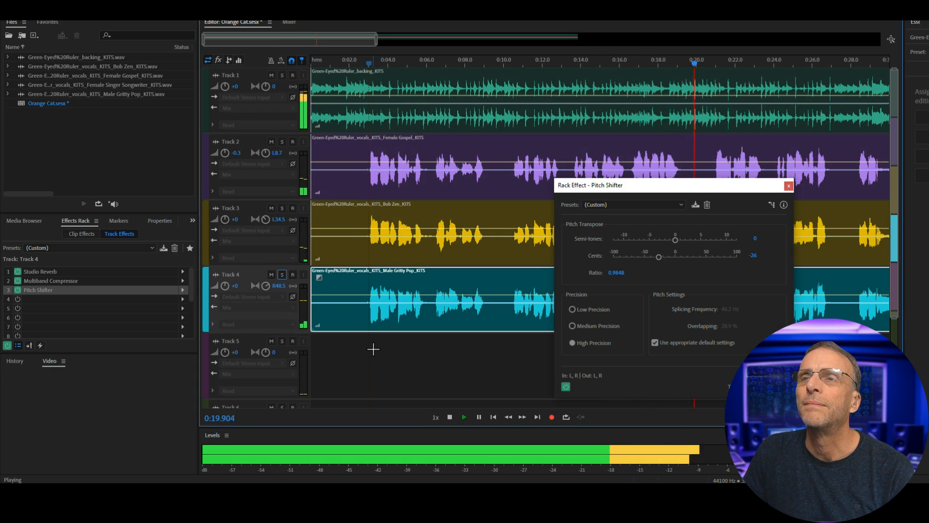
# Step: Move the Pitch Shifter window clear of the tracks and lower Track 3's volume to -3.9 dB and Track 4's to -2.1 dB
pyautogui.moveTo(627, 185); pyautogui.dragTo(92, 256)
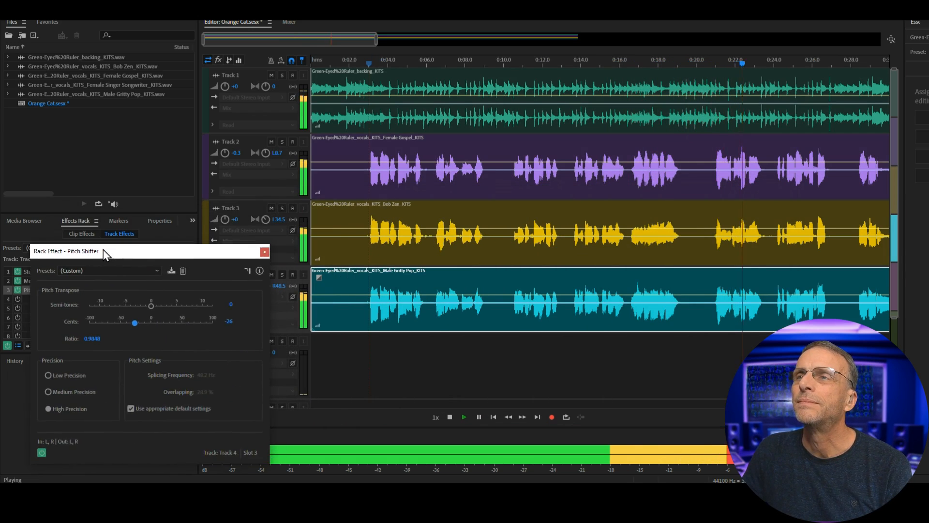
pyautogui.click(314, 356)
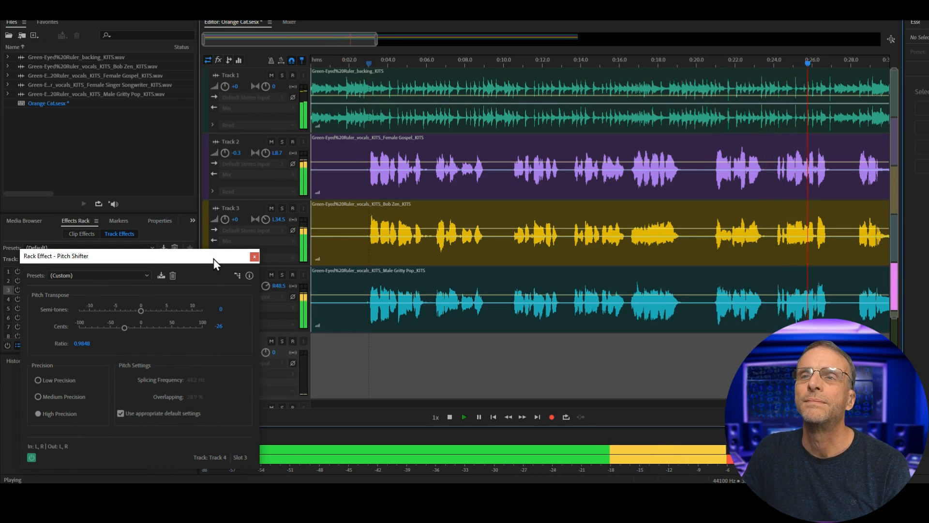
pyautogui.moveTo(214, 258); pyautogui.dragTo(237, 449)
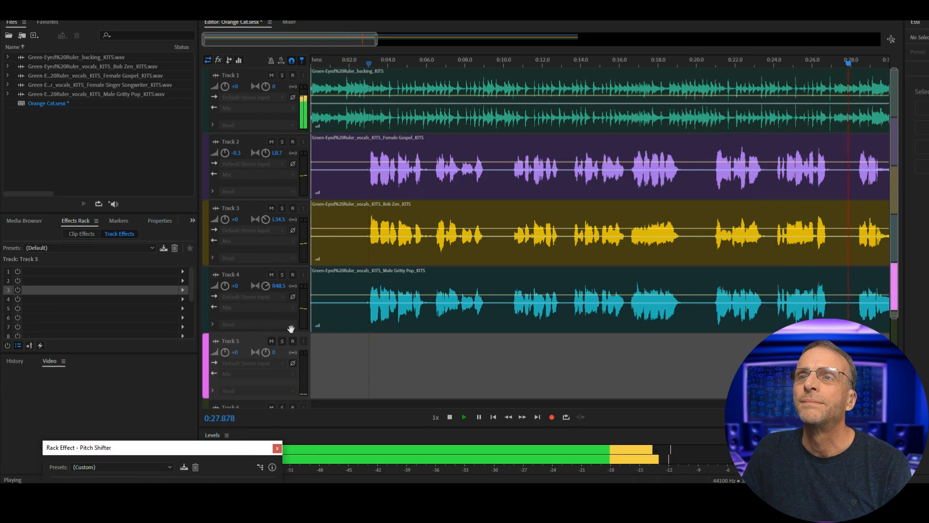
pyautogui.moveTo(225, 286); pyautogui.dragTo(216, 286)
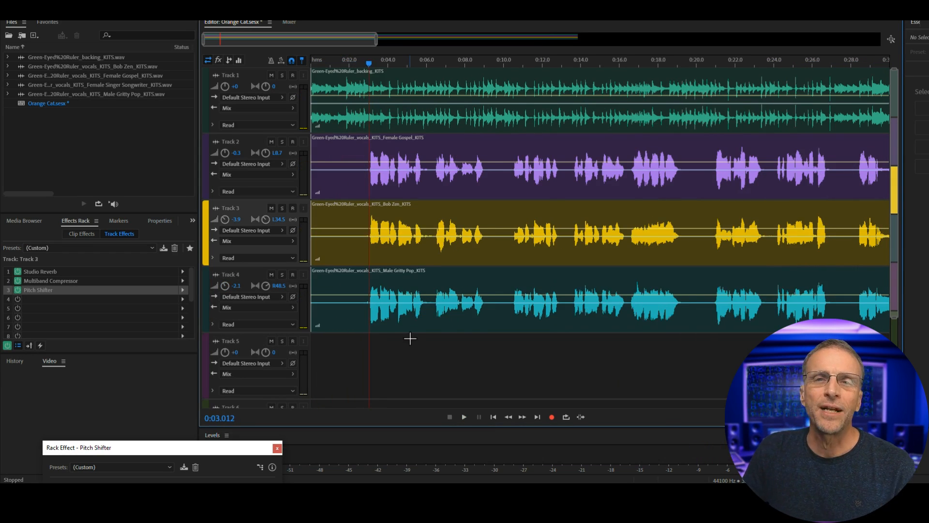
# Step: Split the three vocal clips at 0:06.000 and 0:10.066, and lower the clip volume of the early Track 3 and 4 harmony segments
pyautogui.click(428, 142)
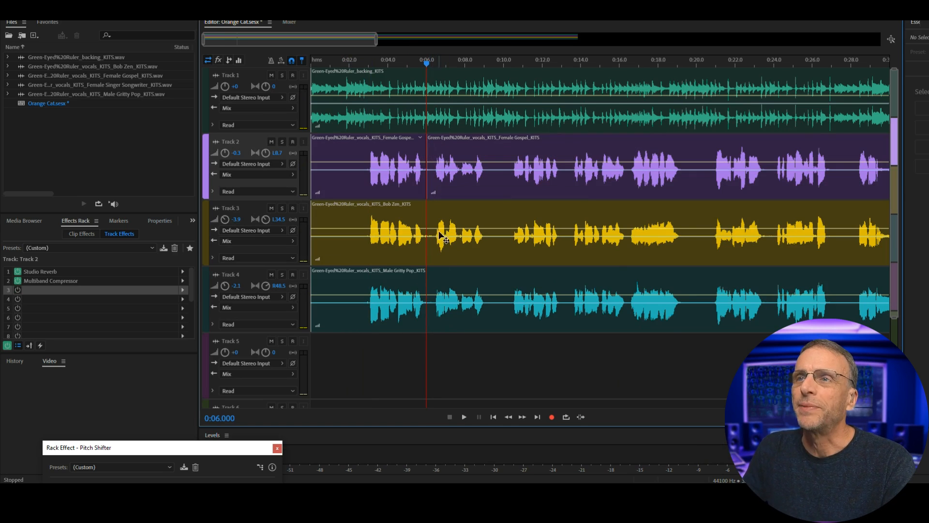
pyautogui.click(364, 229)
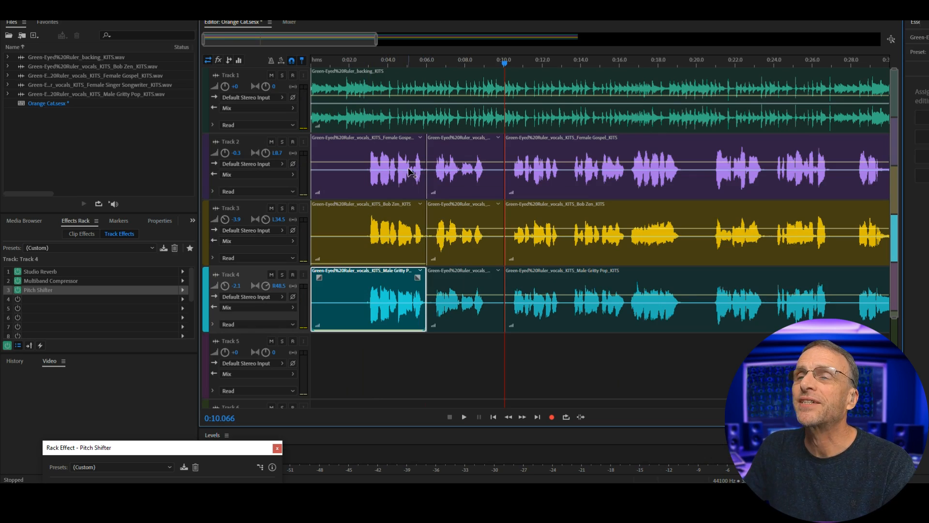
pyautogui.click(470, 298)
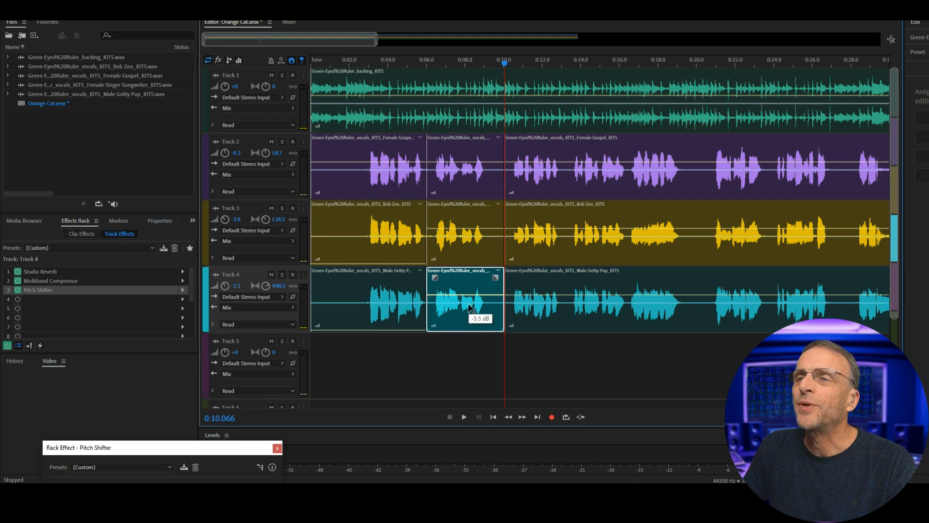
# Step: Play the arrangement from 0:02.259 to hear how the harmonies enter across the split vocal segments
pyautogui.click(354, 63)
pyautogui.click(465, 417)
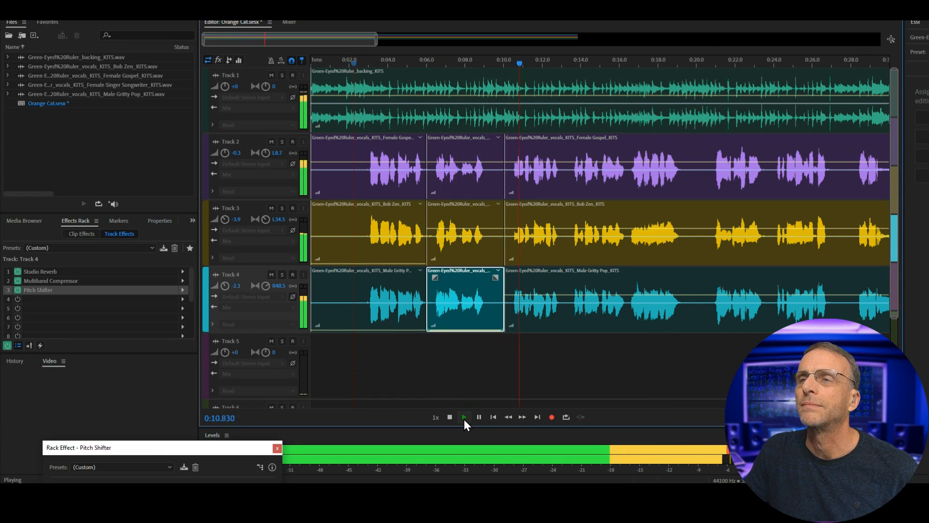
pyautogui.click(449, 416)
pyautogui.click(532, 319)
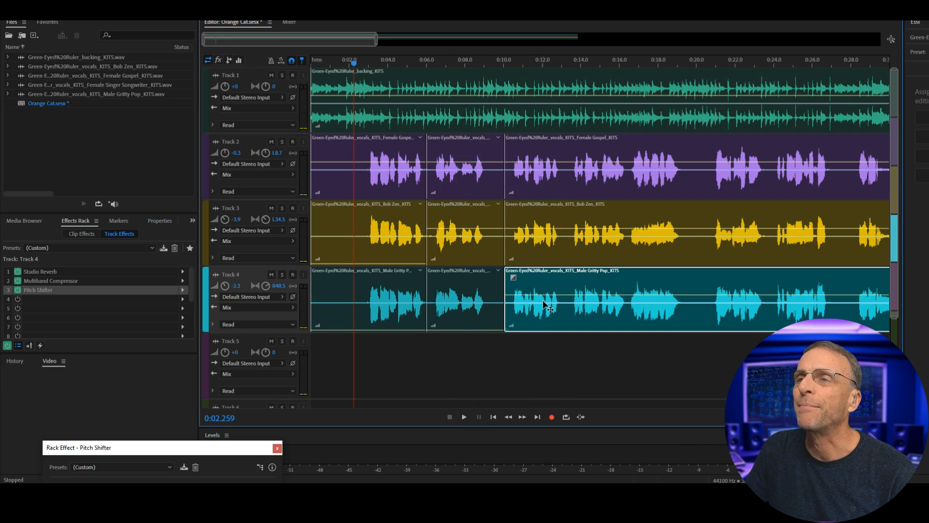
pyautogui.click(464, 416)
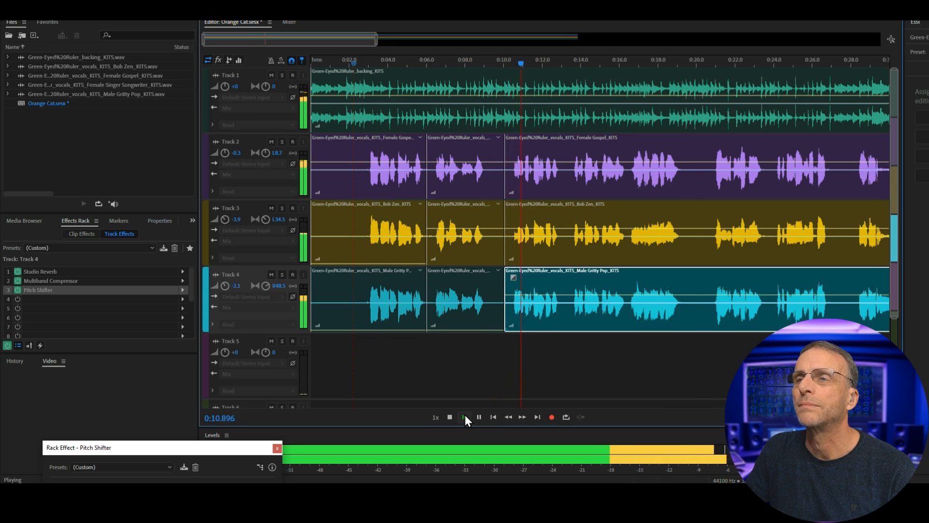
pyautogui.click(464, 417)
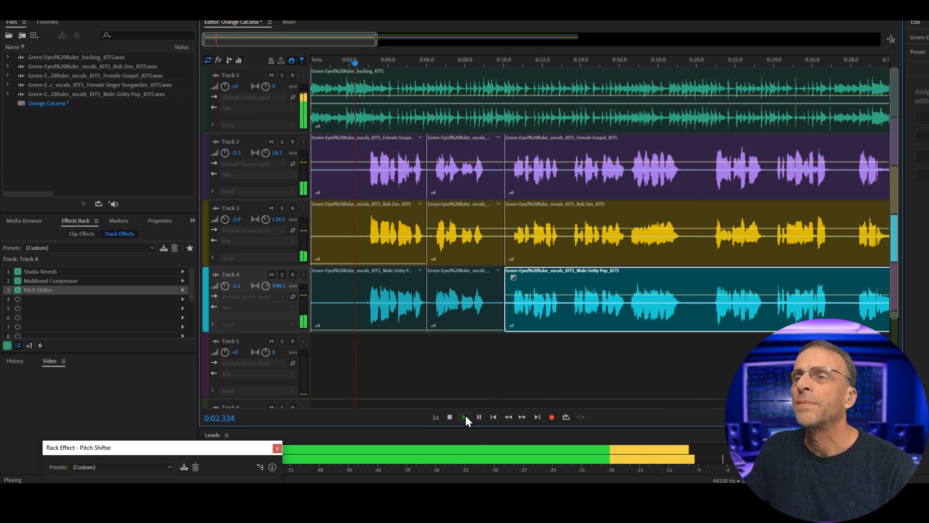
pyautogui.click(449, 417)
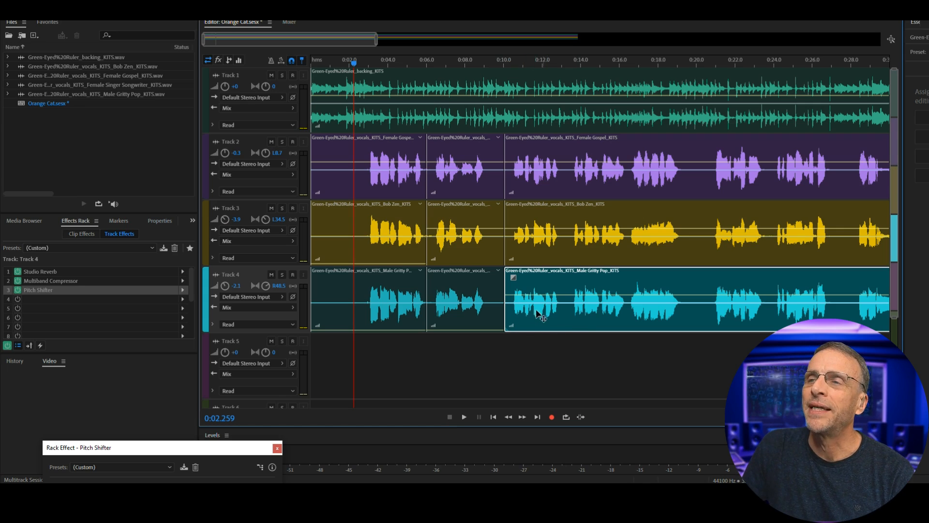
# Step: Preview the song from 0:10.041 and record a harmony vocal onto Track 5 from that point
pyautogui.click(504, 85)
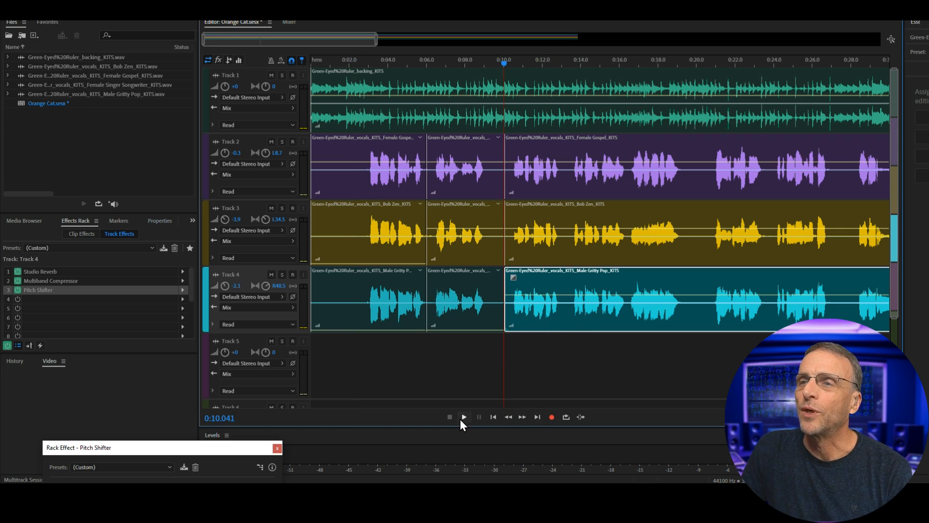
pyautogui.click(463, 417)
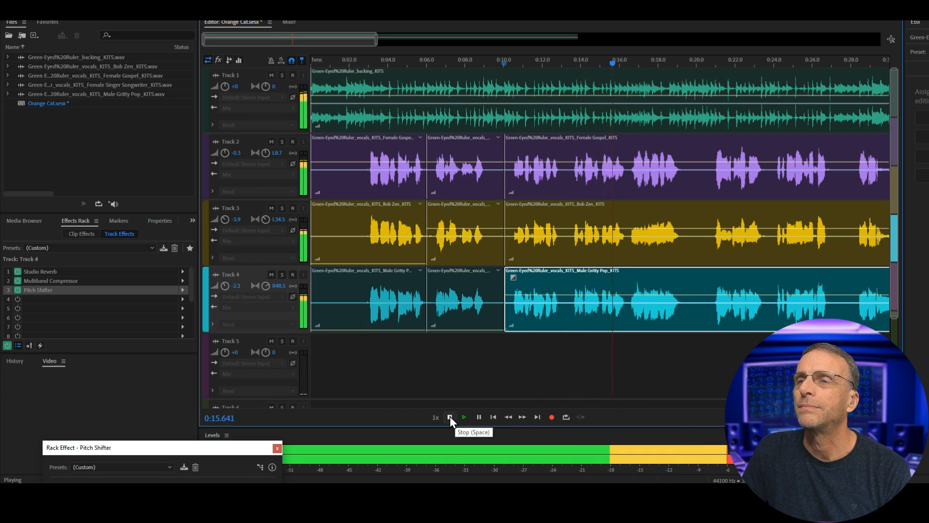
pyautogui.click(450, 418)
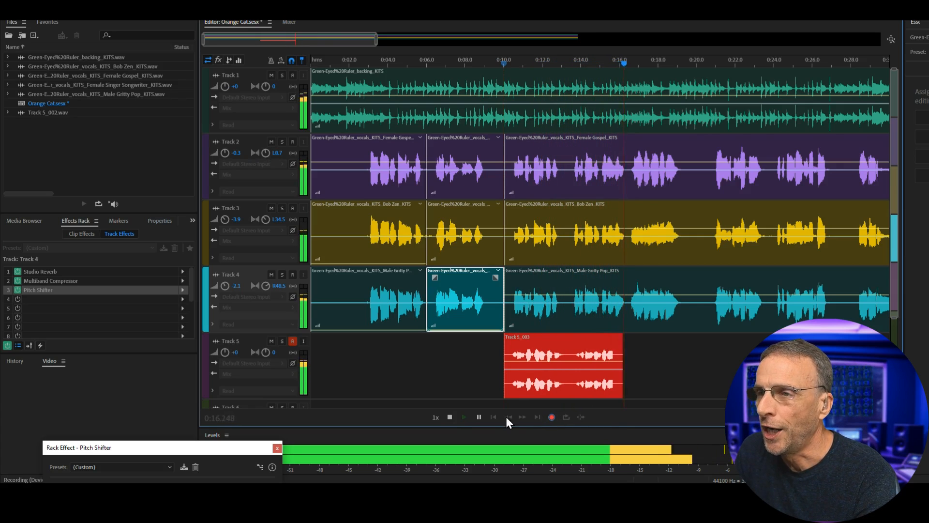
pyautogui.press('space')
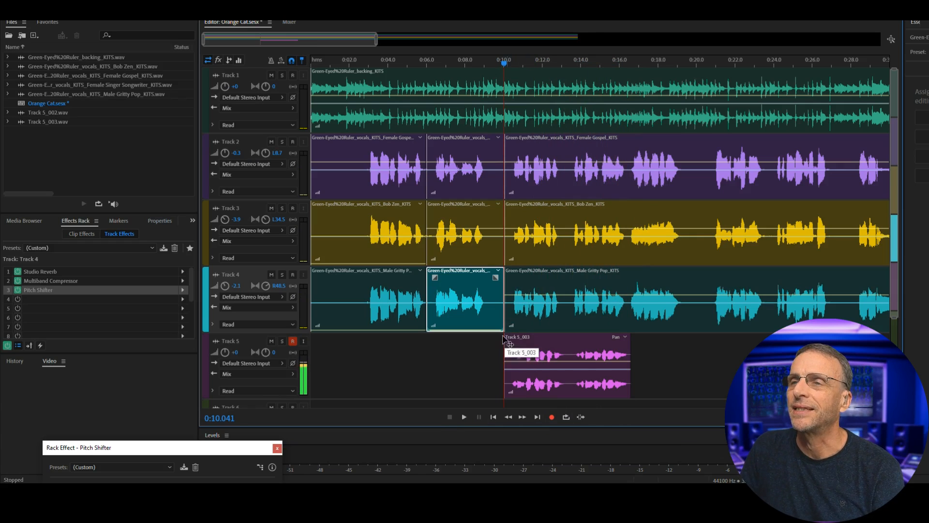
# Step: Open the new Track 5 recording in the waveform editor, listen to it and save it as vocal.wav
pyautogui.doubleClick(538, 347)
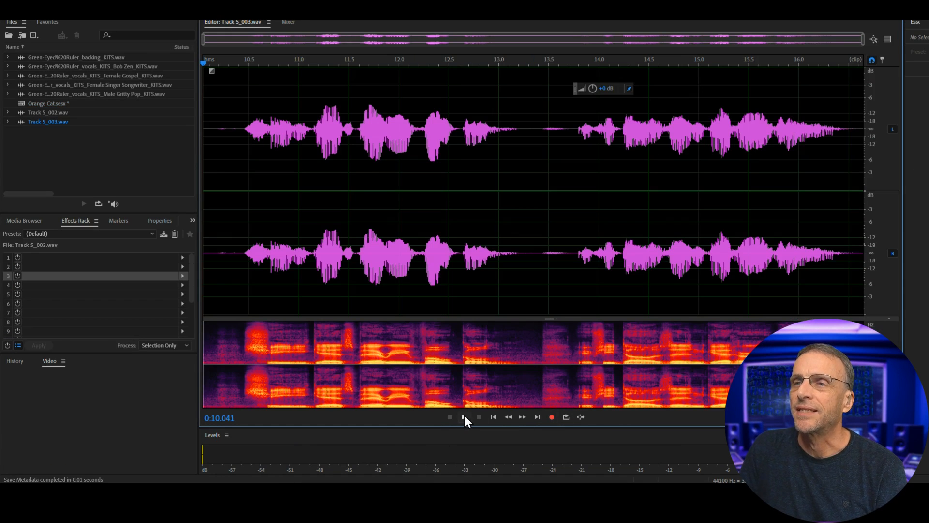
pyautogui.click(464, 416)
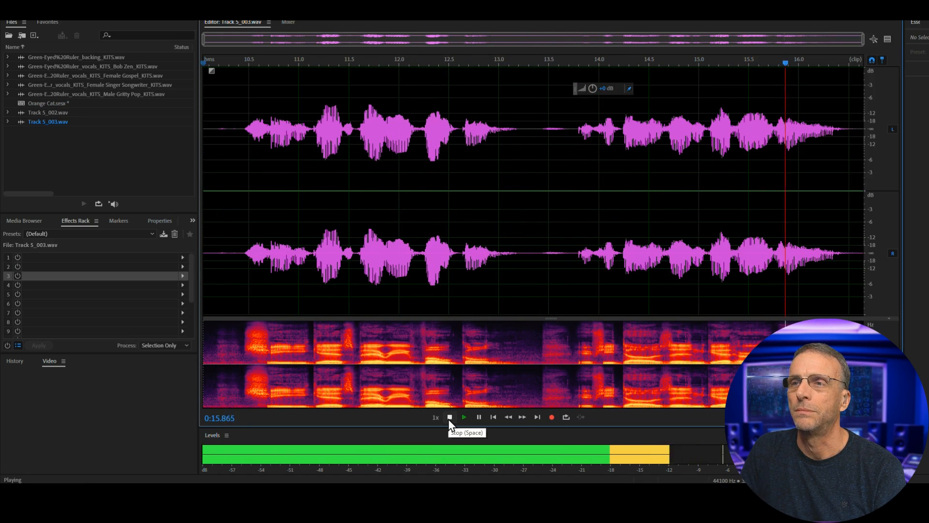
pyautogui.click(449, 417)
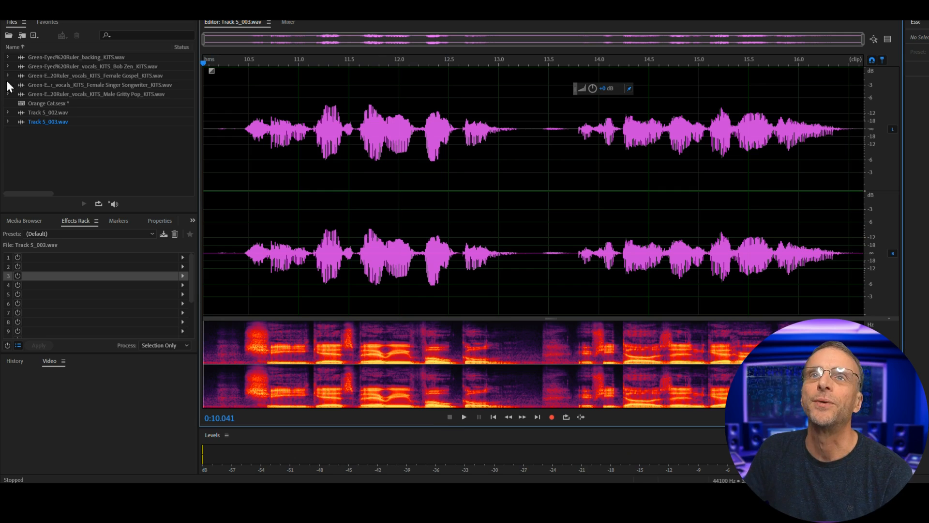
pyautogui.hotkey('ctrl', 'shift', 's')
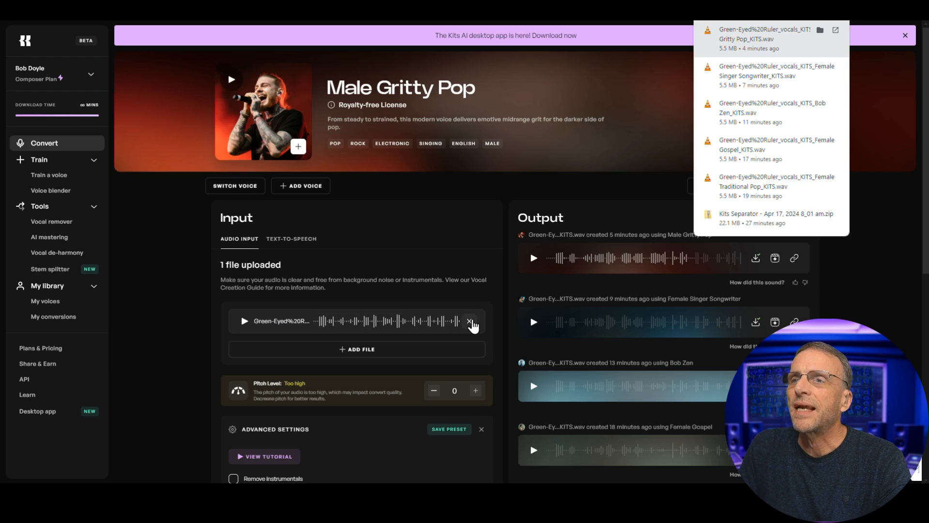
# Step: Replace the Kits AI input with vocal.wav and convert it with the 90s Pop Punk voice at pitch level +12
pyautogui.click(469, 321)
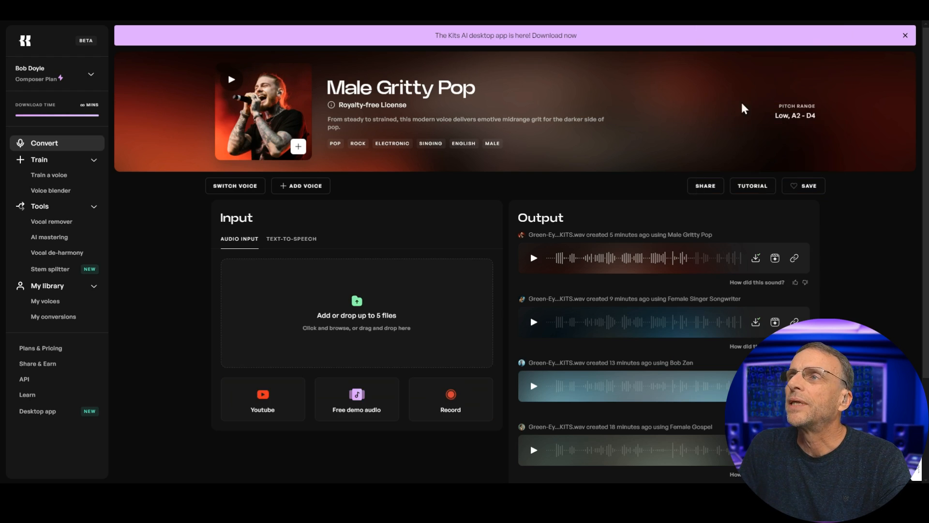
pyautogui.moveTo(556, 363); pyautogui.dragTo(364, 302)
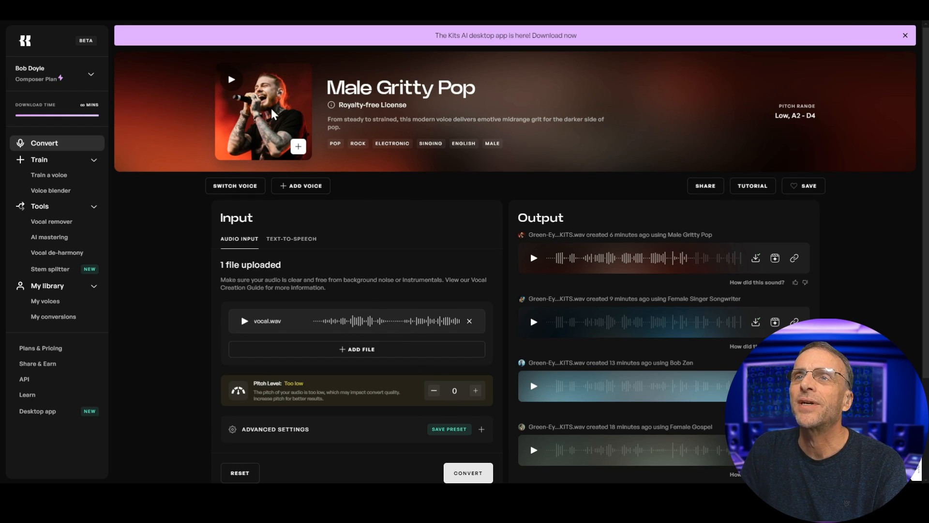
pyautogui.click(231, 188)
pyautogui.click(476, 391)
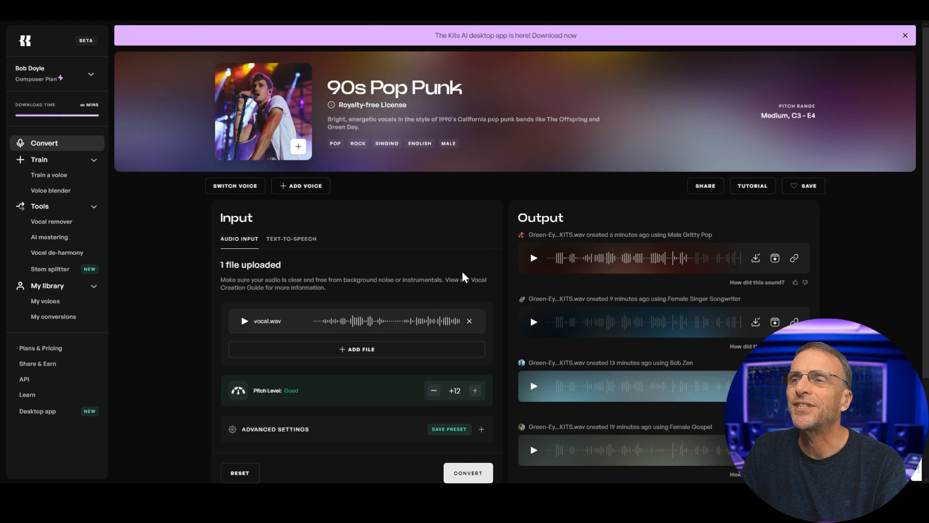
pyautogui.click(462, 473)
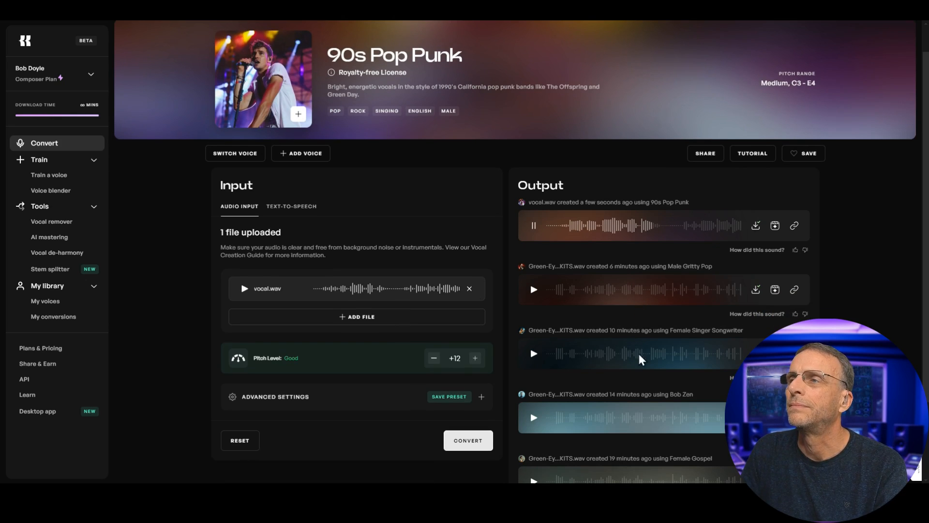
# Step: Download the 90s Pop Punk conversion and place it on Audition's Track 5 at 0:10.041 in place of the recorded clip
pyautogui.click(755, 225)
pyautogui.moveTo(753, 45); pyautogui.dragTo(401, 345)
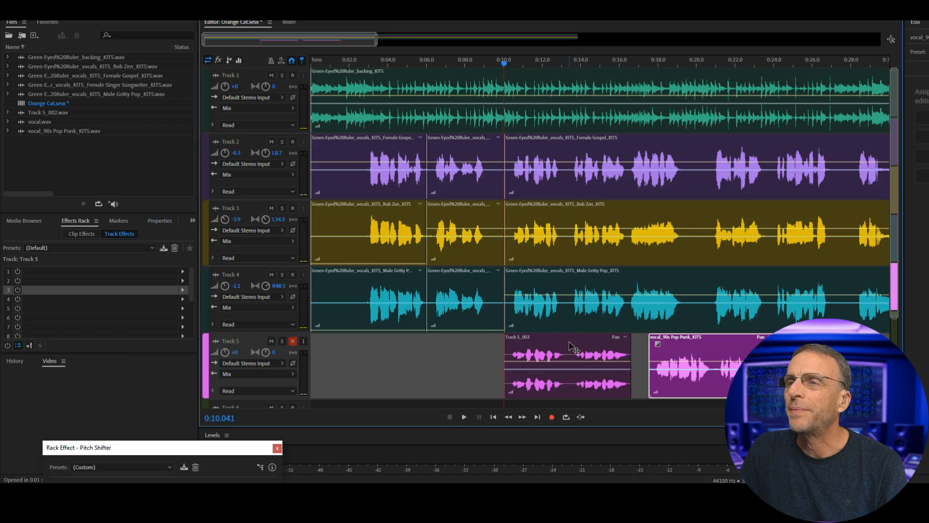
pyautogui.moveTo(561, 348); pyautogui.dragTo(384, 348)
pyautogui.moveTo(701, 350); pyautogui.dragTo(557, 350)
pyautogui.click(318, 381)
pyautogui.press('Delete')
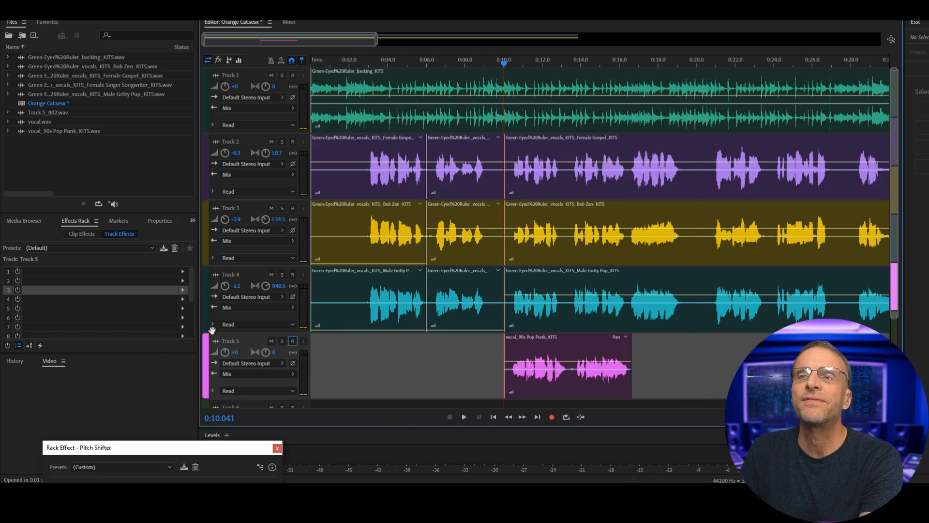
# Step: Copy Track 4's Studio Reverb, Multiband Compressor and Pitch Shifter effects to Track 5 and preview the result
pyautogui.click(339, 305)
pyautogui.click(99, 272)
pyautogui.keyDown('shift'); pyautogui.click(105, 289); pyautogui.keyUp('shift')
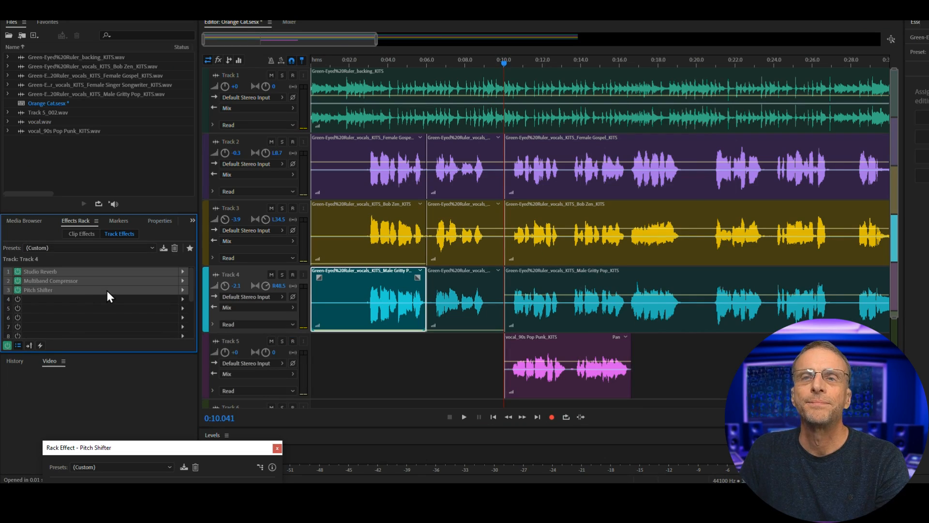
pyautogui.click(252, 383)
pyautogui.click(463, 416)
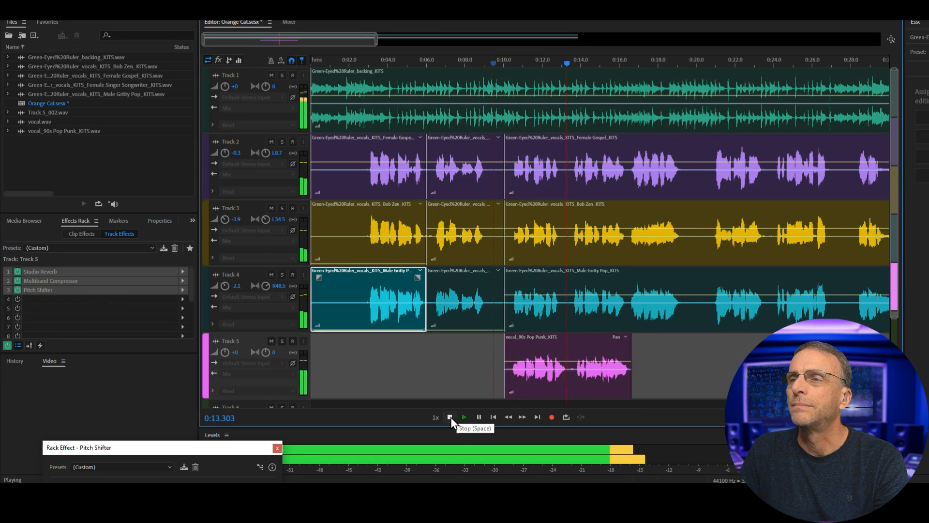
pyautogui.click(450, 417)
# Step: Shift the vocal_90s Pop Punk clip on Track 5 slightly later to line it up with the other vocals
pyautogui.scroll(5, 517, 280)
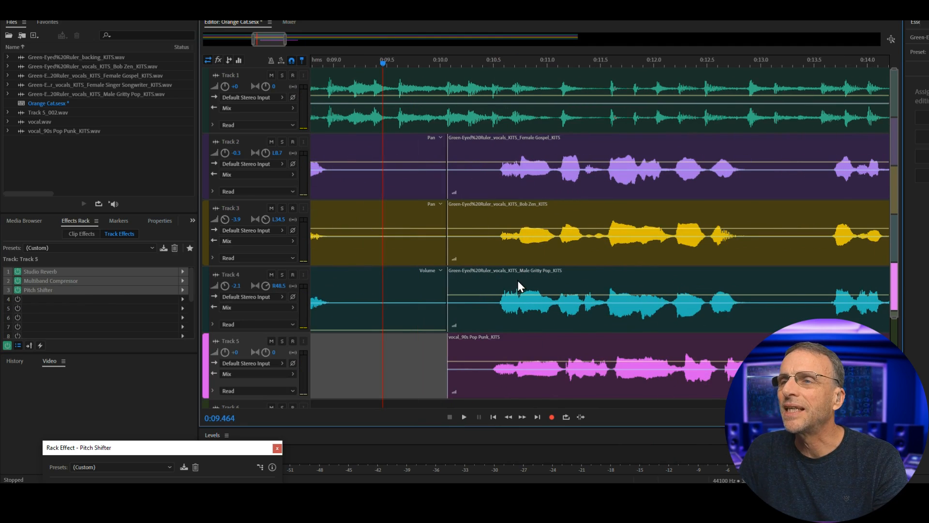
pyautogui.click(543, 375)
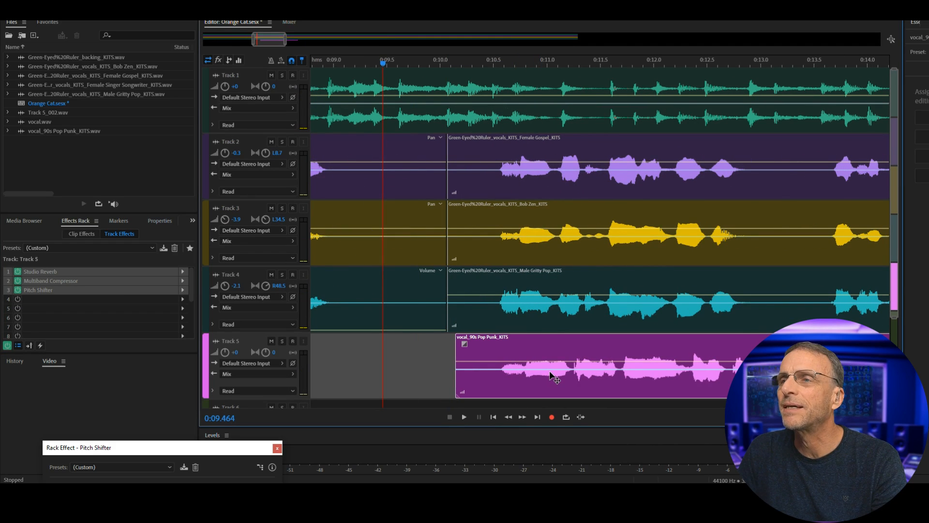
pyautogui.scroll(-5, 545, 379)
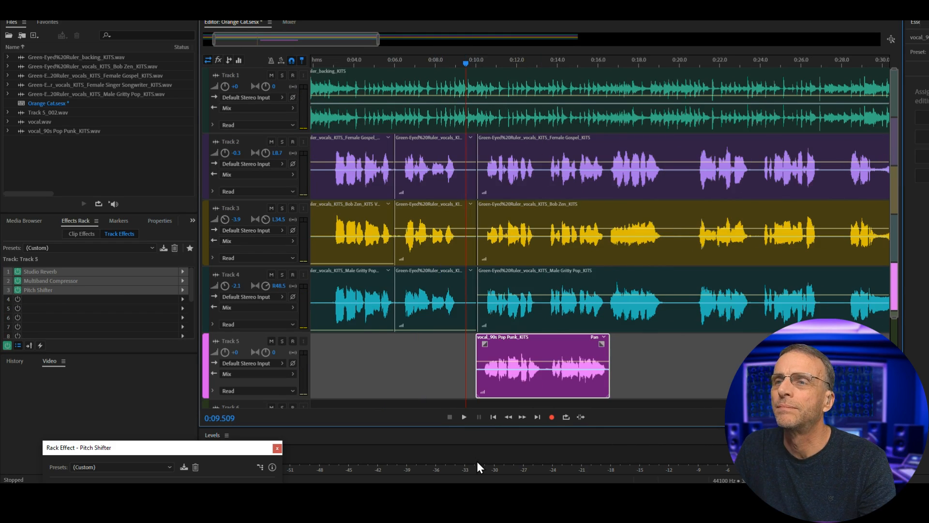
# Step: Add a Chorus effect to Track 5 and set the track volume to -1.2 dB while previewing the harmony
pyautogui.click(462, 416)
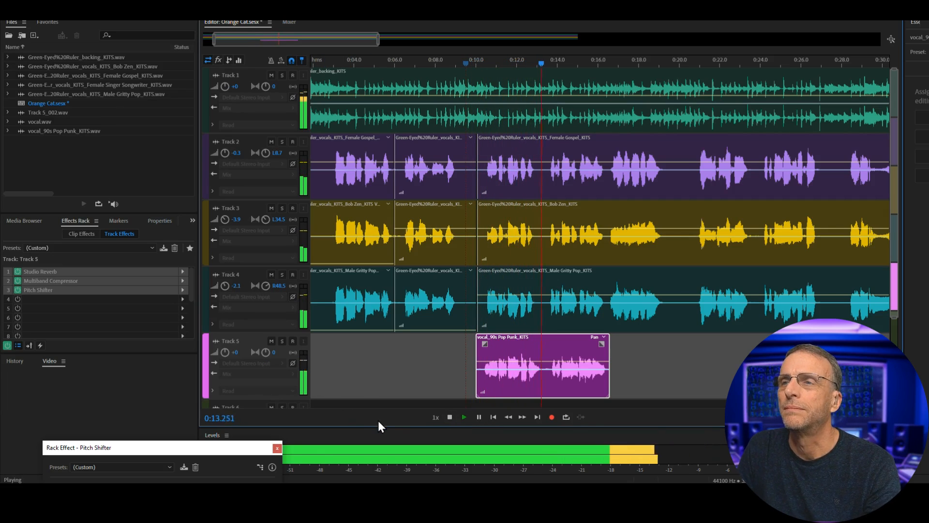
pyautogui.moveTo(222, 354); pyautogui.dragTo(220, 359)
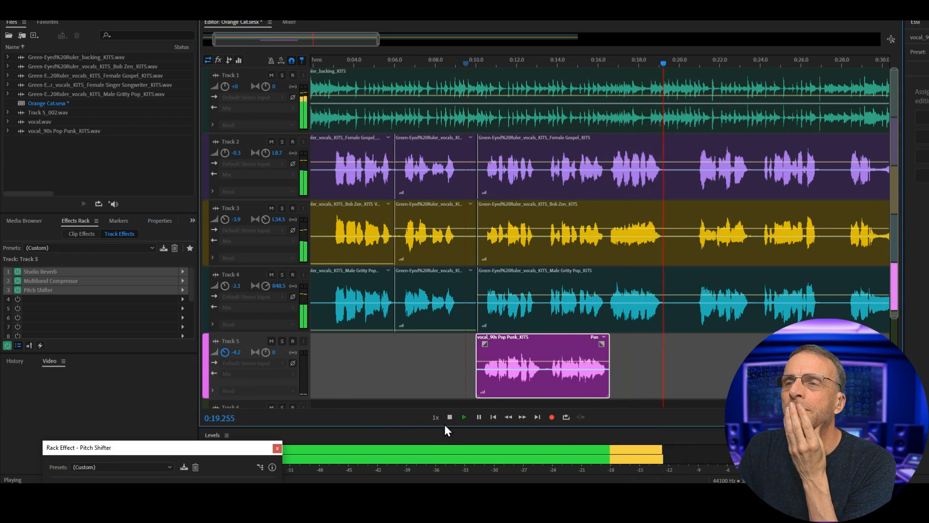
pyautogui.click(449, 417)
pyautogui.click(183, 299)
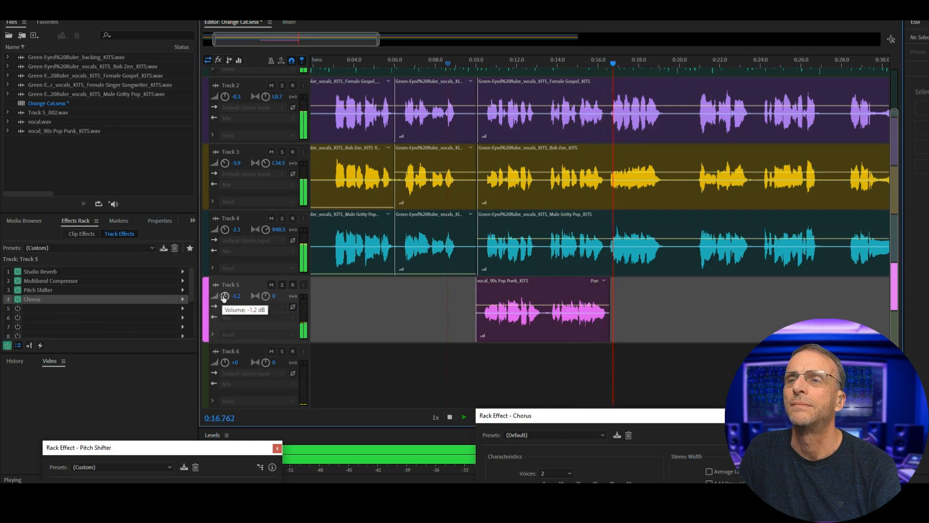
pyautogui.click(450, 417)
# Step: Split the Track 3 and Track 4 vocals at 0:19.997 and 0:23.739 and delete the section between the splits
pyautogui.click(683, 152)
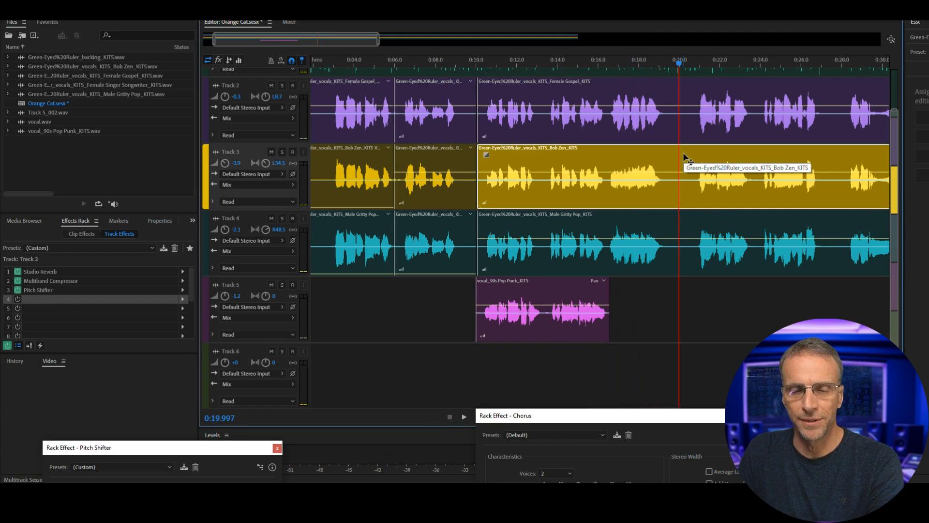
pyautogui.hotkey('ctrl', 'k')
pyautogui.click(684, 233)
pyautogui.hotkey('ctrl', 'k')
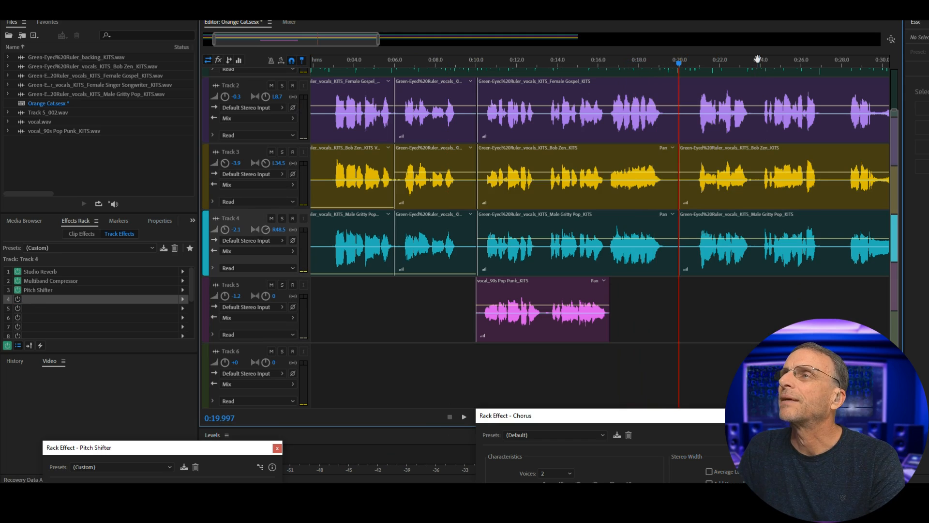
pyautogui.click(755, 63)
pyautogui.click(754, 152)
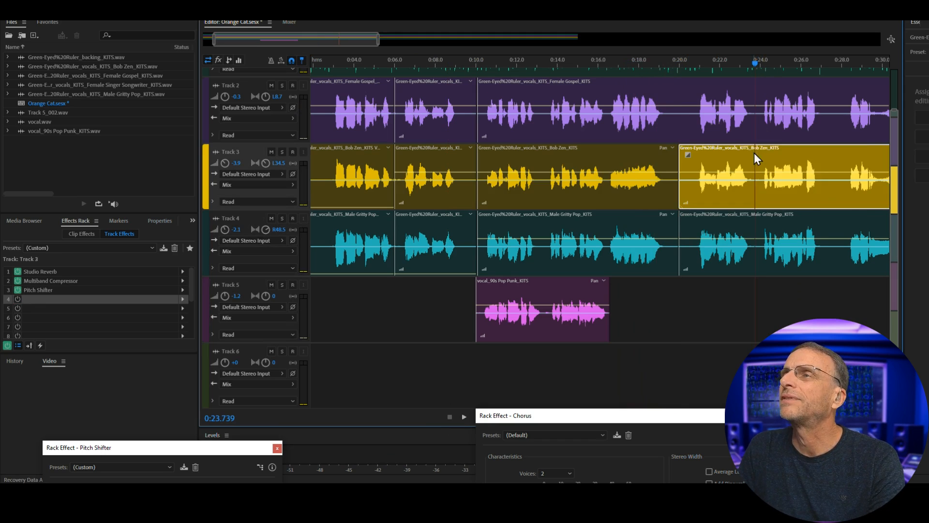
pyautogui.hotkey('ctrl', 'k')
pyautogui.press('Delete')
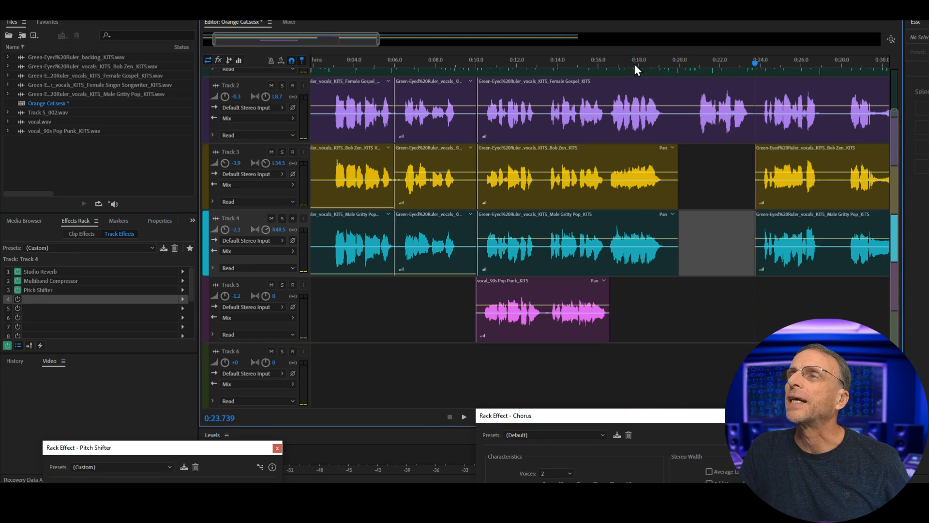
# Step: Preview the thinned-out vocals and listen to the passage from 0:28.158
pyautogui.click(463, 417)
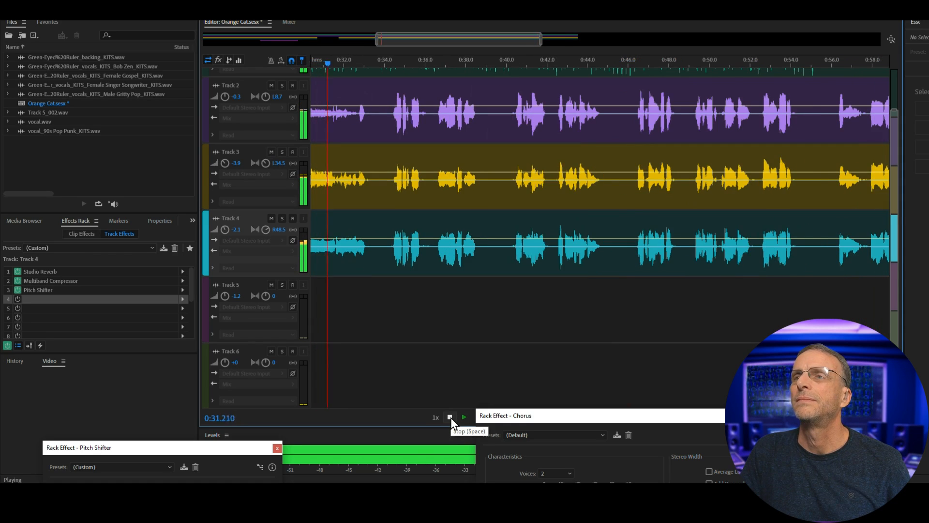
pyautogui.click(449, 417)
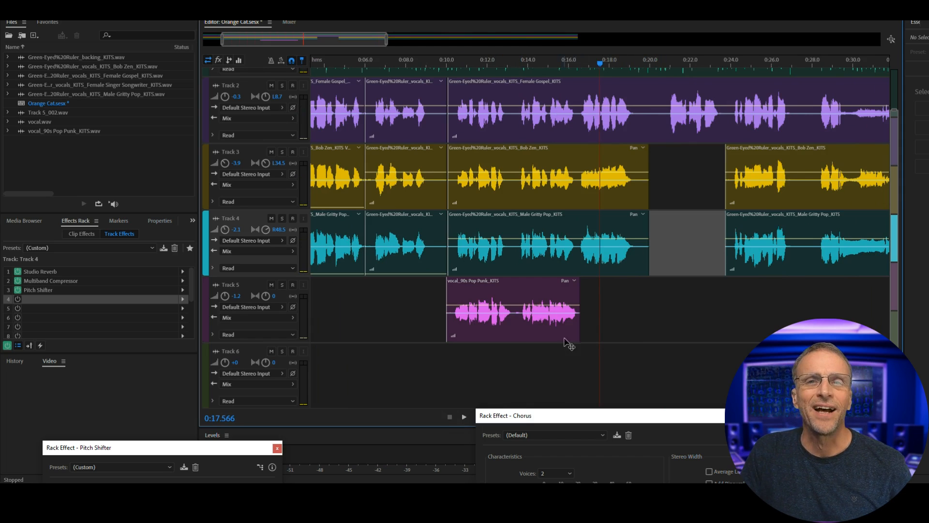
pyautogui.moveTo(339, 39); pyautogui.dragTo(442, 39)
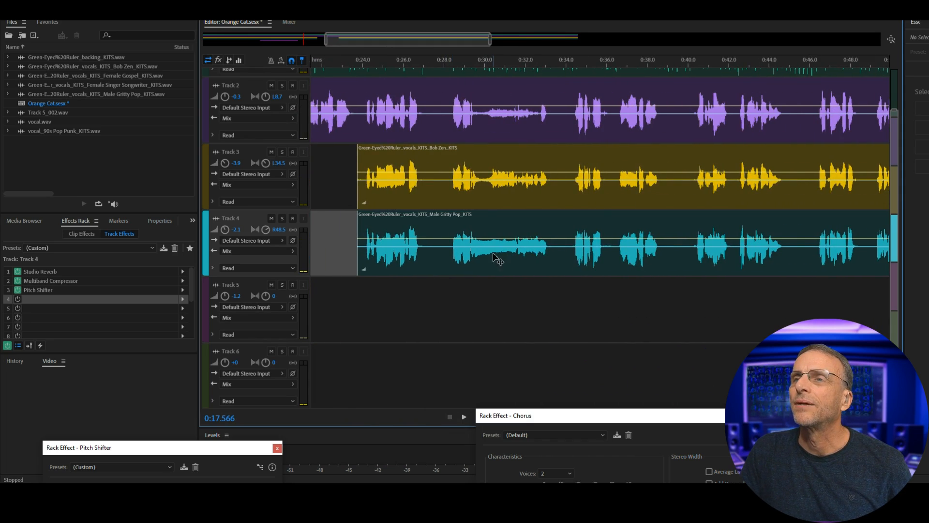
pyautogui.click(477, 253)
pyautogui.click(463, 417)
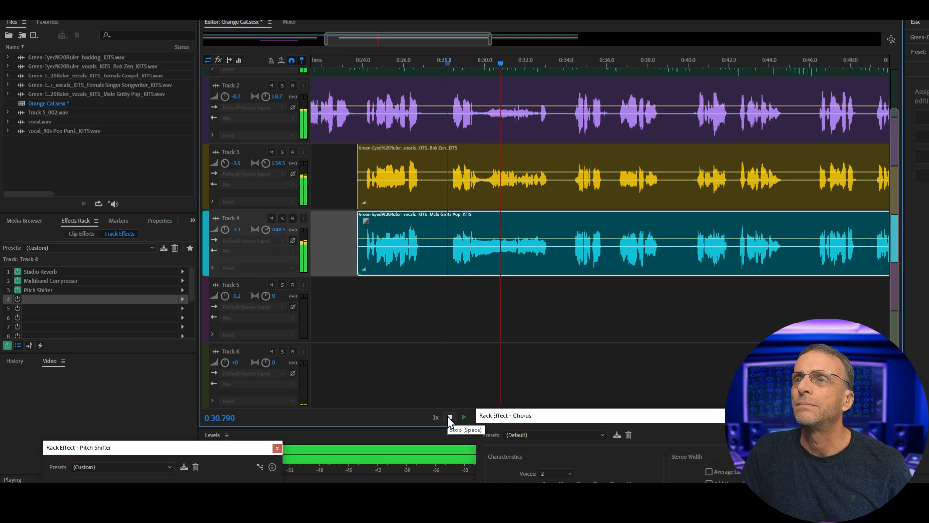
pyautogui.click(449, 417)
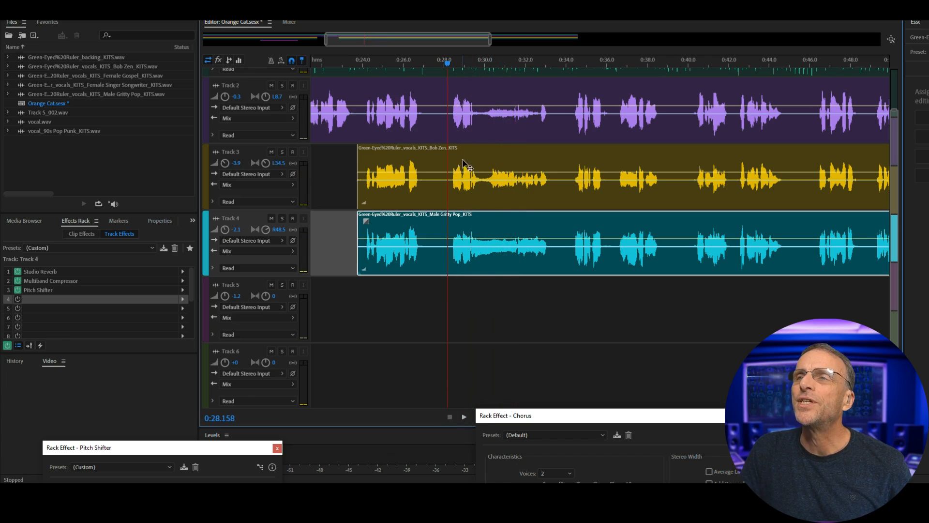
# Step: Split the Track 3 and Track 4 vocals at about 0:27.8 and 0:33.854 and delete the section in between
pyautogui.moveTo(441, 174); pyautogui.dragTo(561, 242)
pyautogui.hotkey('ctrl', 'k')
pyautogui.click(498, 179)
pyautogui.press('Delete')
pyautogui.click(520, 252)
pyautogui.press('Delete')
# Step: Split the Track 2 vocal at the same two points, open that section in the waveform editor and listen from 0:28.413
pyautogui.click(439, 63)
pyautogui.moveTo(440, 117); pyautogui.dragTo(562, 116)
pyautogui.hotkey('ctrl', 'k')
pyautogui.click(496, 115)
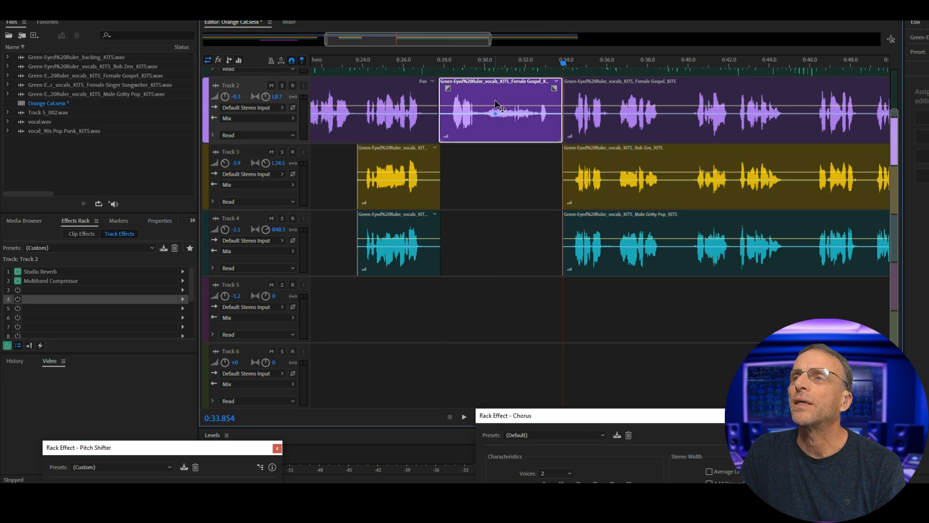
pyautogui.doubleClick(496, 104)
pyautogui.click(275, 184)
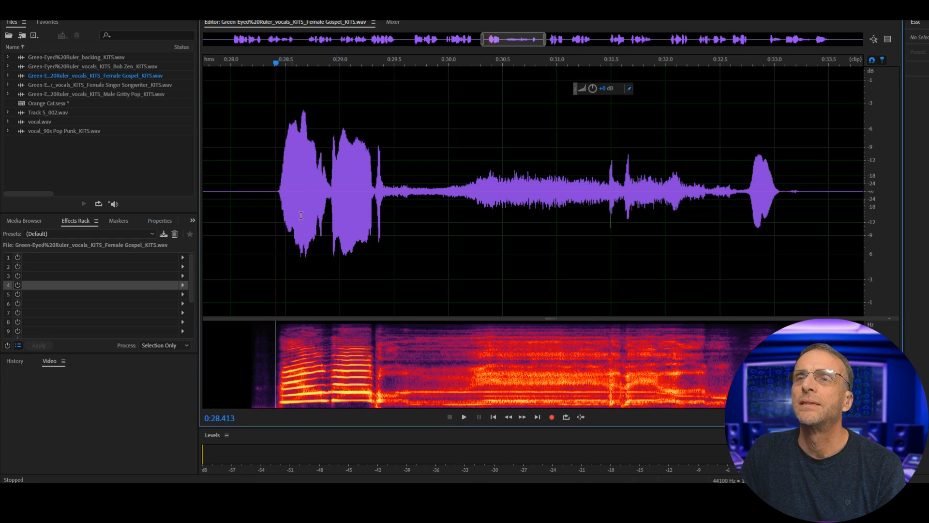
pyautogui.click(463, 418)
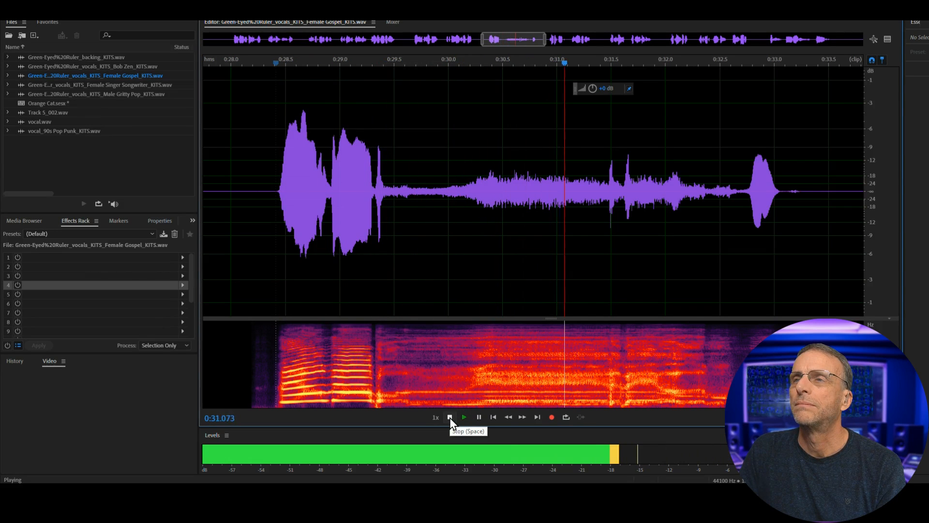
pyautogui.click(450, 417)
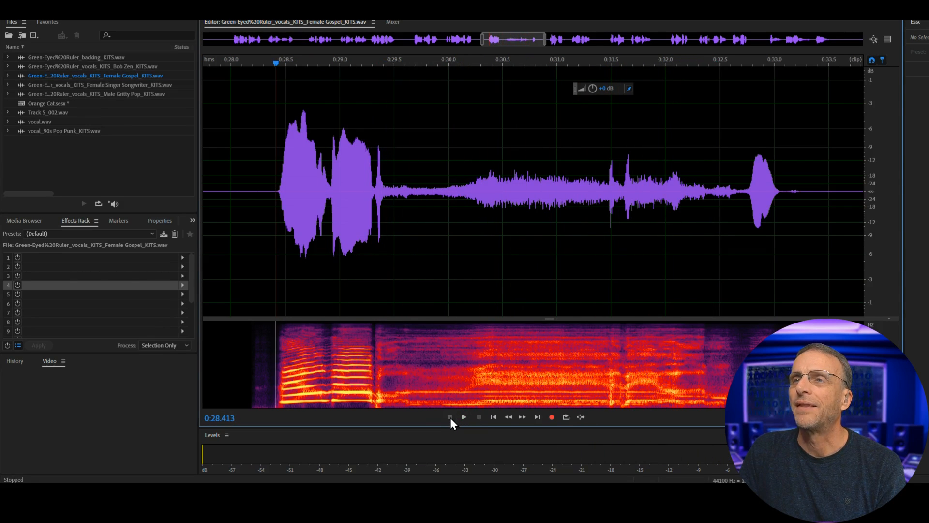
# Step: Silence the noise following the opening words, from about 0:29.4 to 0:32.8, and fade out the last word from 0:29.131
pyautogui.moveTo(385, 223); pyautogui.dragTo(747, 230)
pyautogui.hotkey('alt', 's')
pyautogui.press('s')
pyautogui.moveTo(321, 179); pyautogui.dragTo(342, 179)
pyautogui.click(570, 200)
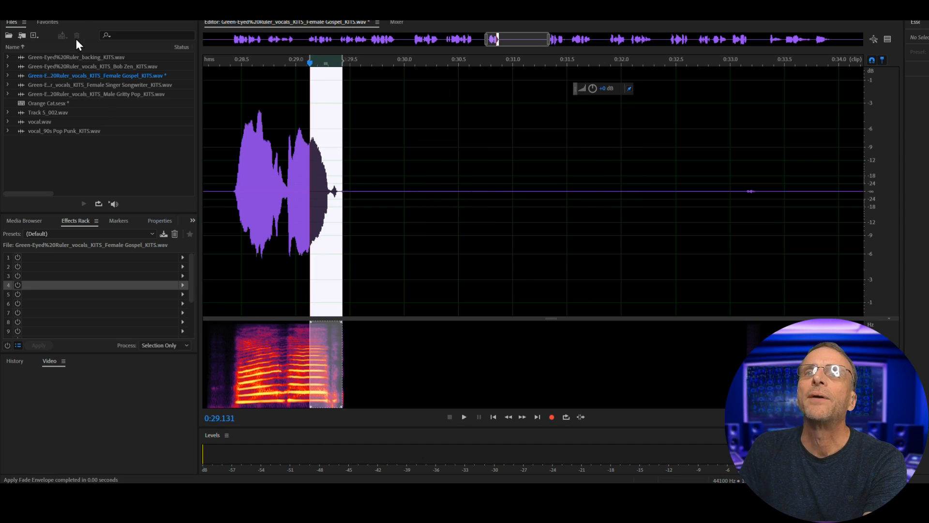
# Step: Return to the Orange Cat multitrack session and preview the edited passage from 0:26.346
pyautogui.press('0')
pyautogui.click(410, 61)
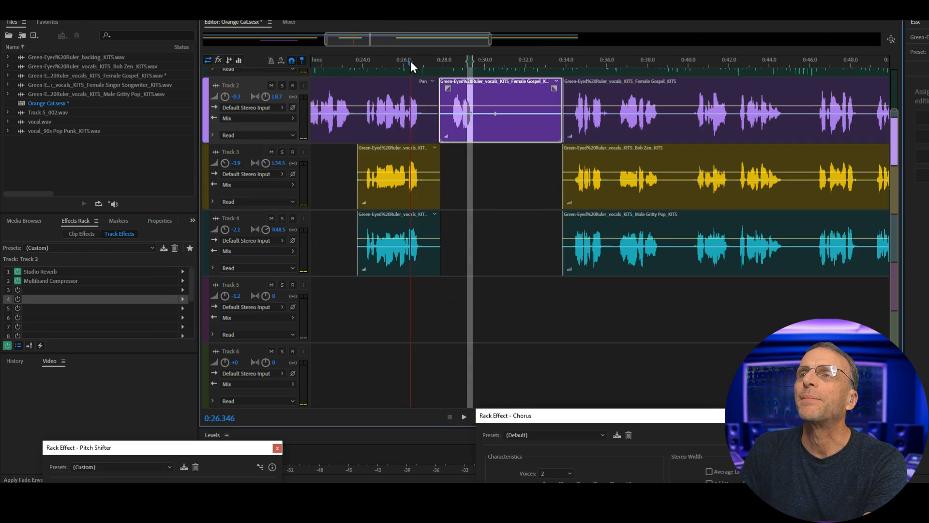
pyautogui.click(468, 417)
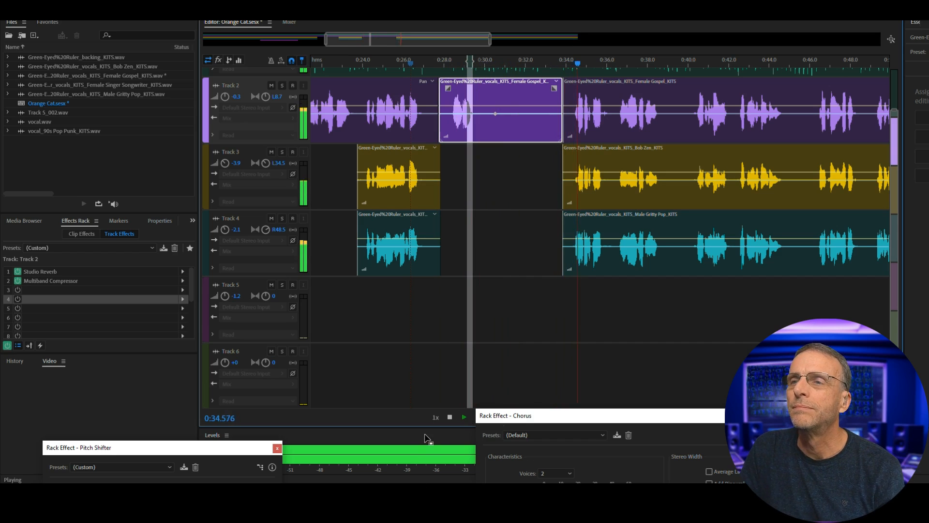
pyautogui.click(450, 417)
# Step: Split the vocals on Tracks 2, 3 and 4 at about 0:36.4 and at 0:39.527
pyautogui.click(618, 83)
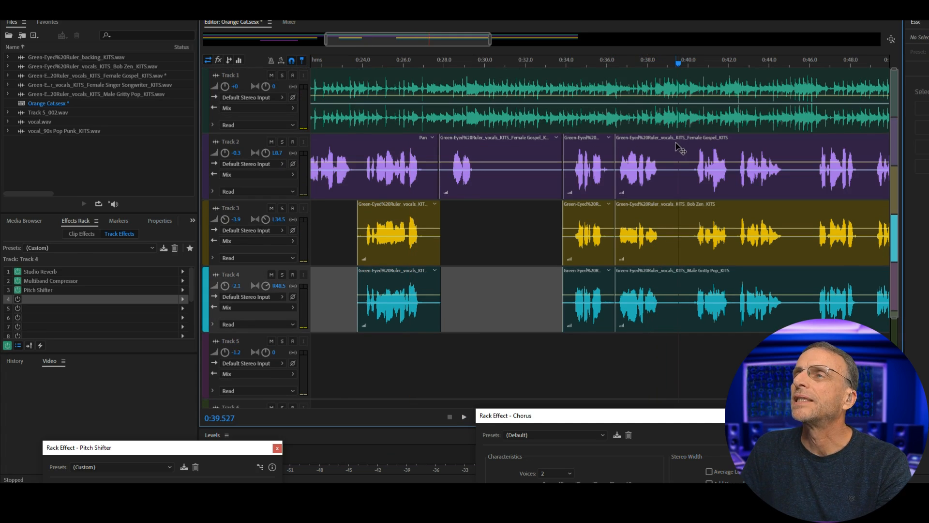
pyautogui.click(676, 144)
pyautogui.hotkey('ctrl', 'k')
pyautogui.click(678, 209)
pyautogui.hotkey('ctrl', 'k')
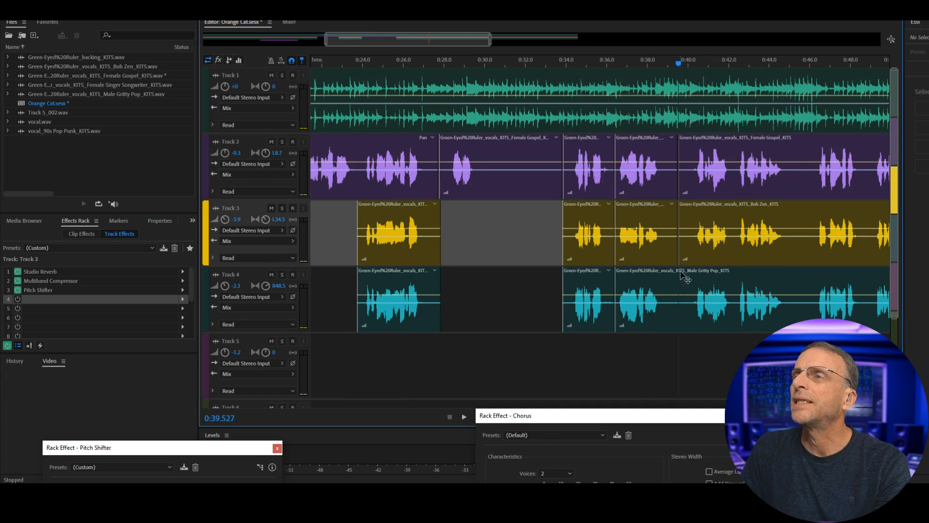
pyautogui.click(682, 287)
pyautogui.hotkey('ctrl', 'k')
# Step: Delete the Track 2 and Track 4 clips between 0:33.854 and about 0:36.4, and preview from 0:32.901
pyautogui.click(580, 142)
pyautogui.press('Delete')
pyautogui.click(585, 284)
pyautogui.press('Delete')
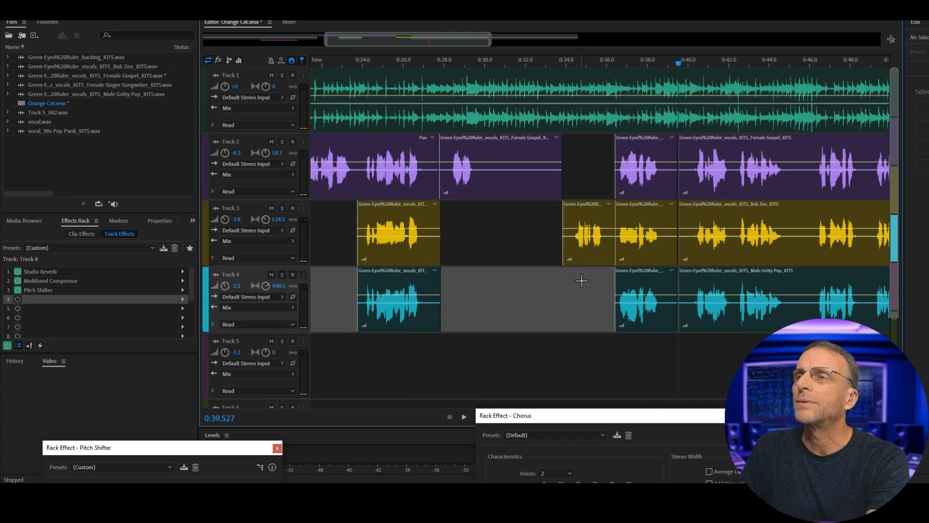
pyautogui.click(544, 75)
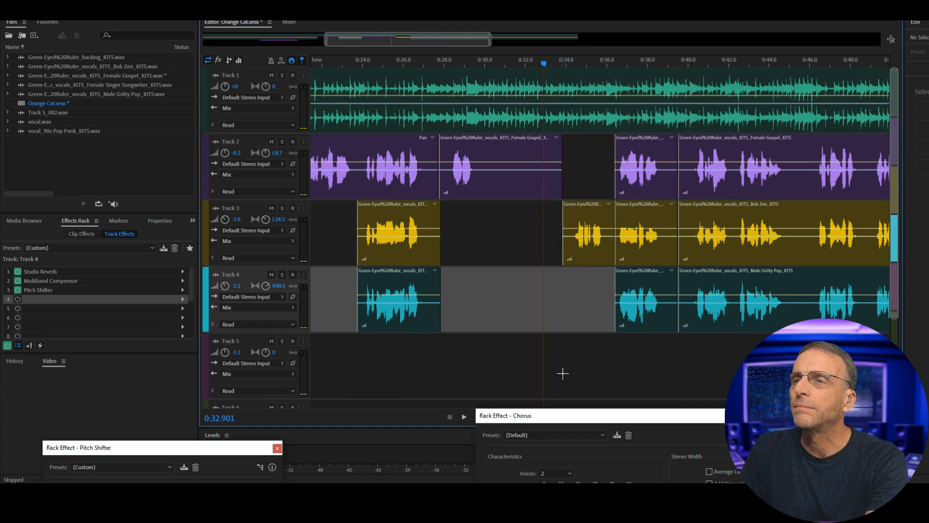
pyautogui.click(464, 417)
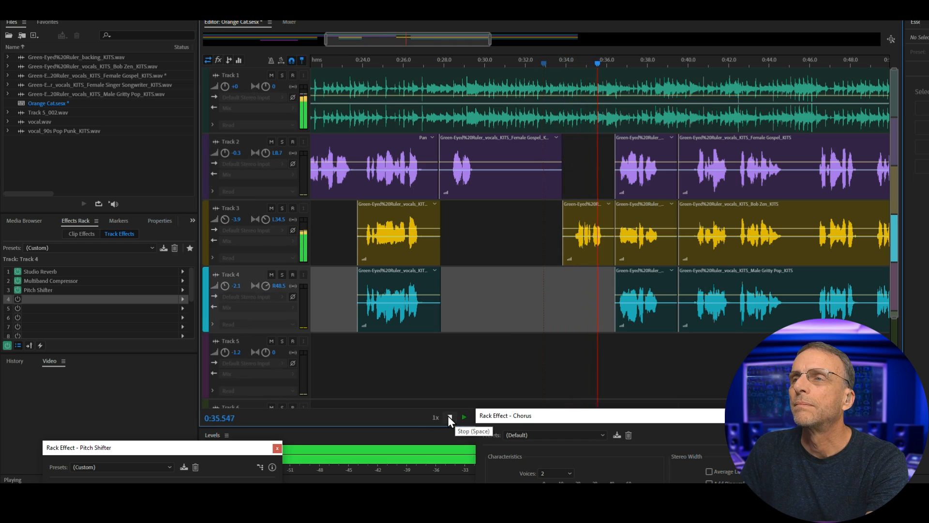
pyautogui.click(449, 416)
# Step: Restore the Track 4 clip at 0:33.854, delete Track 3's clips up to 0:39.527 and Track 4's following clip, and preview the vocals
pyautogui.click(584, 237)
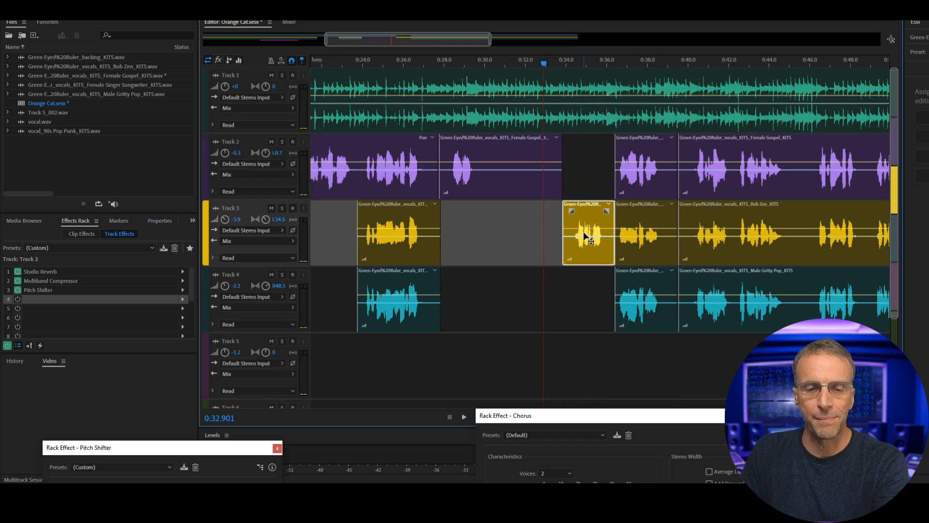
pyautogui.hotkey('ctrl', 'z')
pyautogui.click(583, 216)
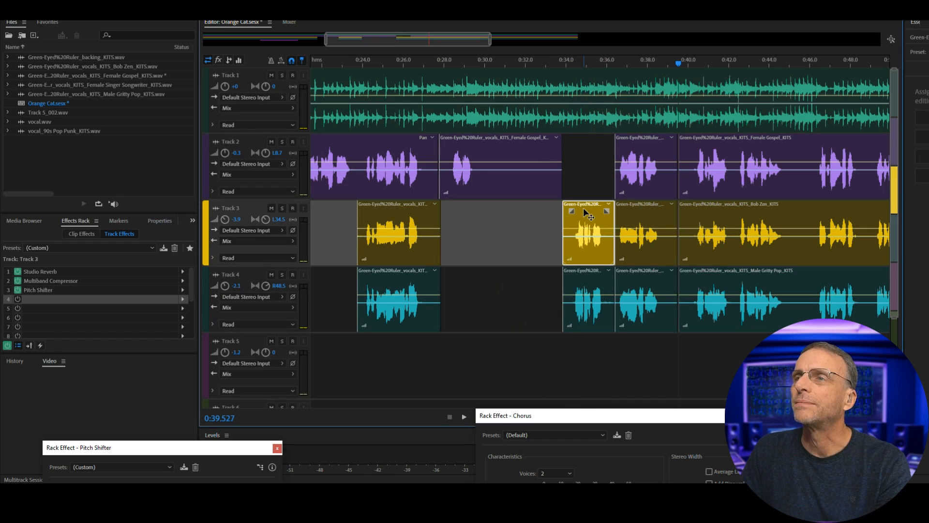
pyautogui.press('Delete')
pyautogui.press('space')
pyautogui.press('Delete')
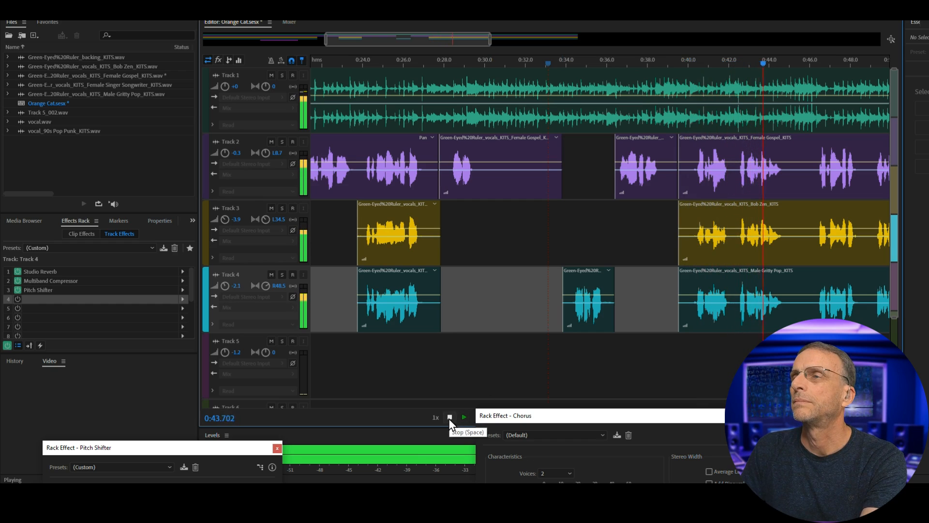
pyautogui.click(449, 417)
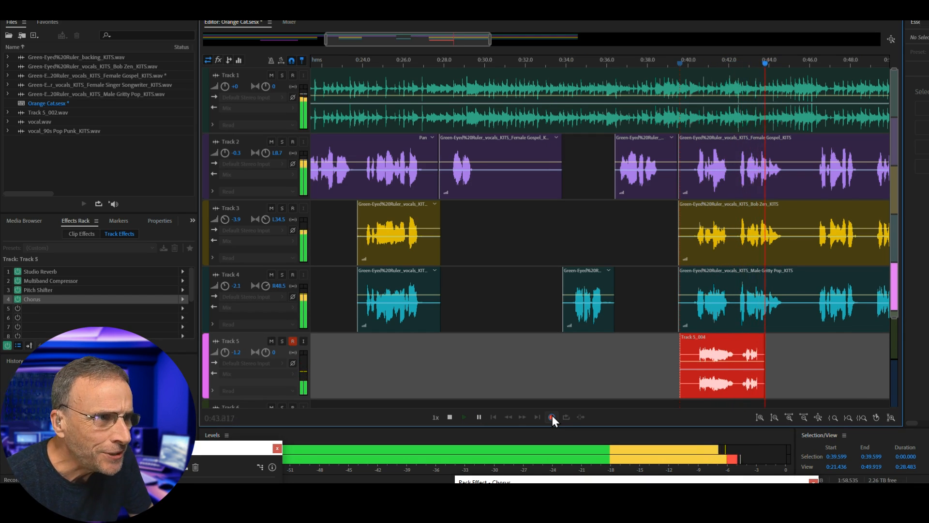
# Step: Record a fresh take of the harmony on Track 5 from 0:39.503 and play it back with the mix
pyautogui.click(450, 417)
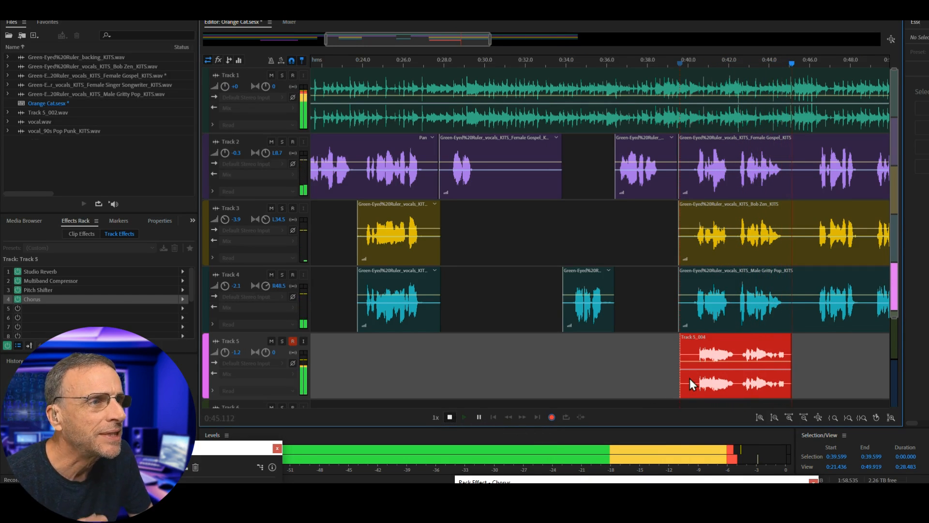
pyautogui.click(552, 417)
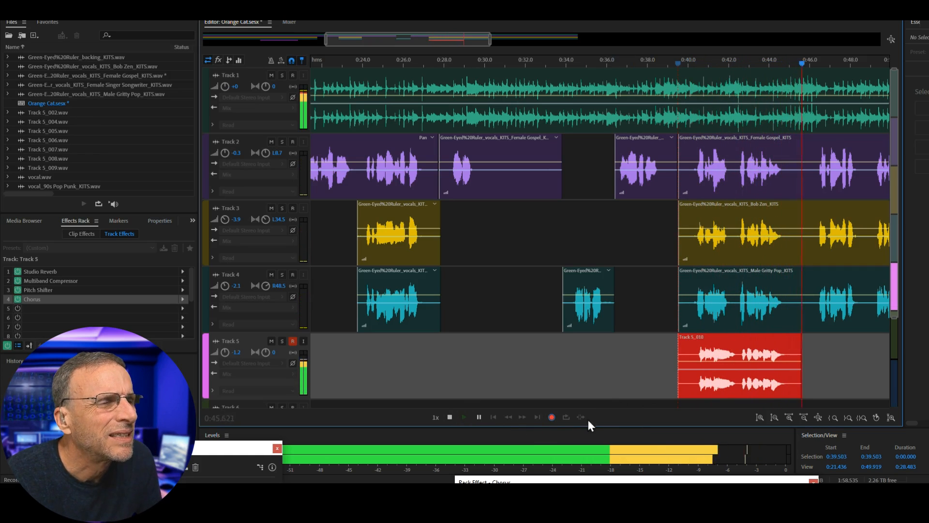
pyautogui.click(450, 417)
pyautogui.click(464, 417)
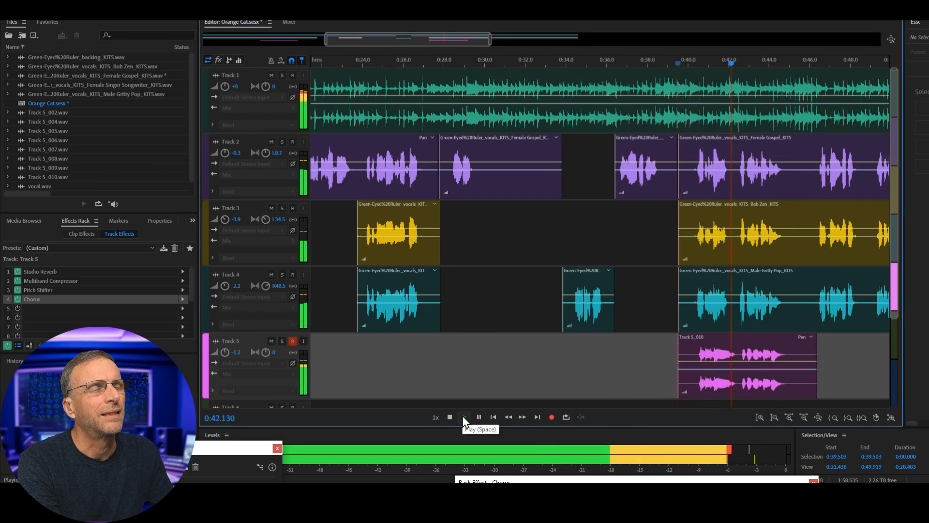
pyautogui.click(451, 417)
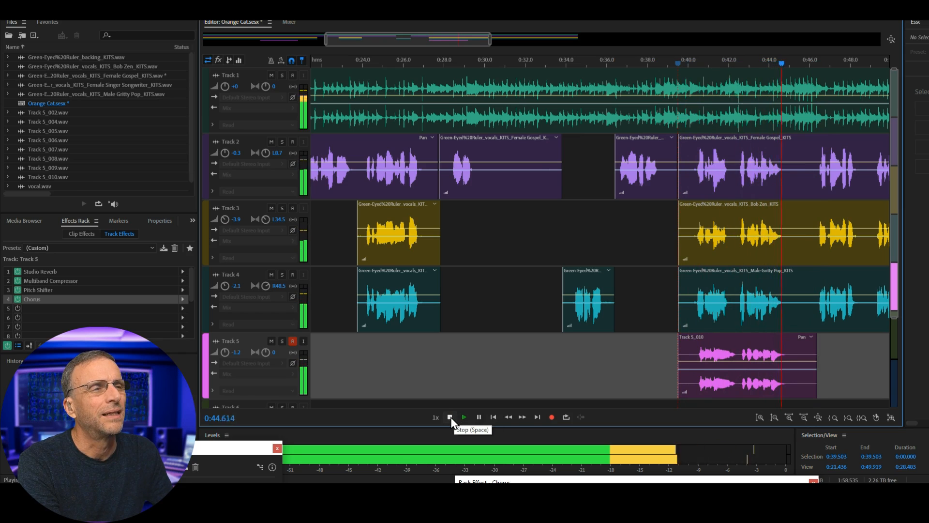
# Step: Open the new Track 5 harmony recording for editing and save it as sunbeam.wav
pyautogui.click(758, 354)
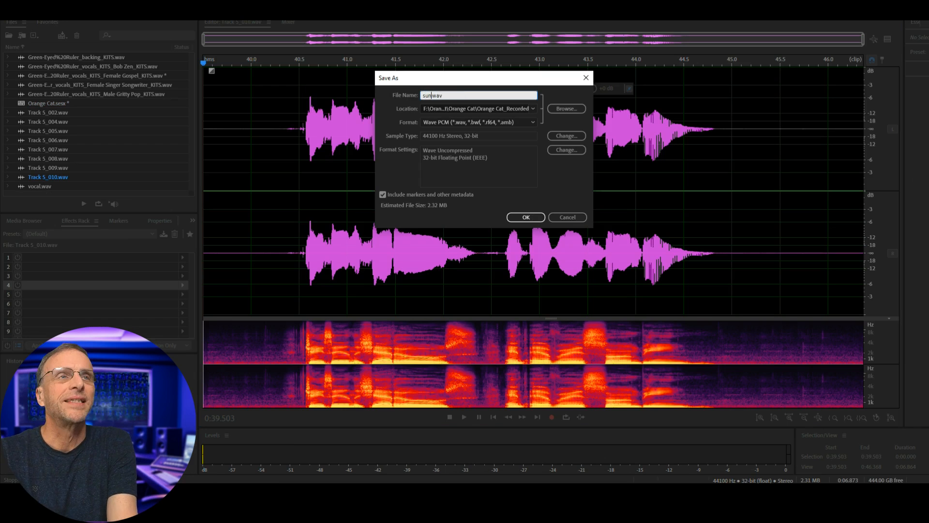
pyautogui.write('no')
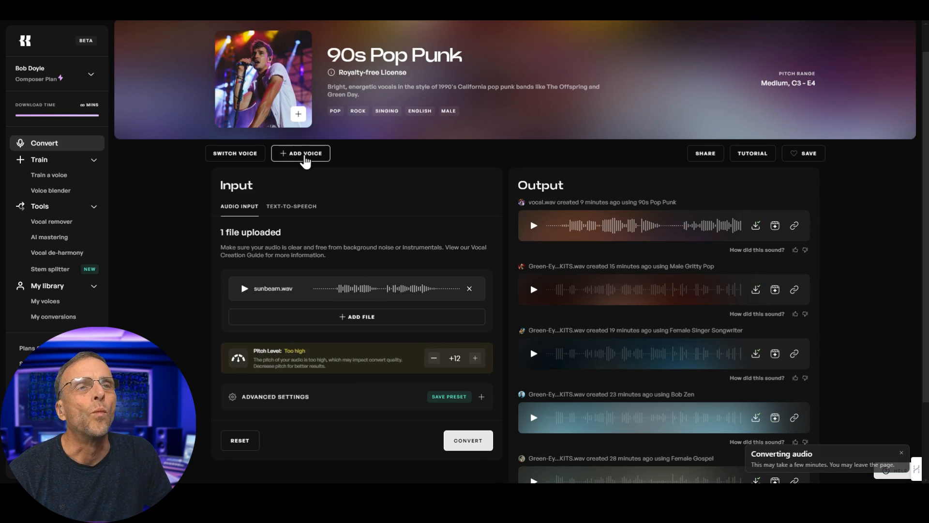
# Step: Switch to Kits AI and convert sunbeam.wav with the Female Pop Disco voice at +12 semitones, enabling Autotune at 0.50 for the second conversion
pyautogui.click(311, 126)
pyautogui.scroll(-1, 350, 321)
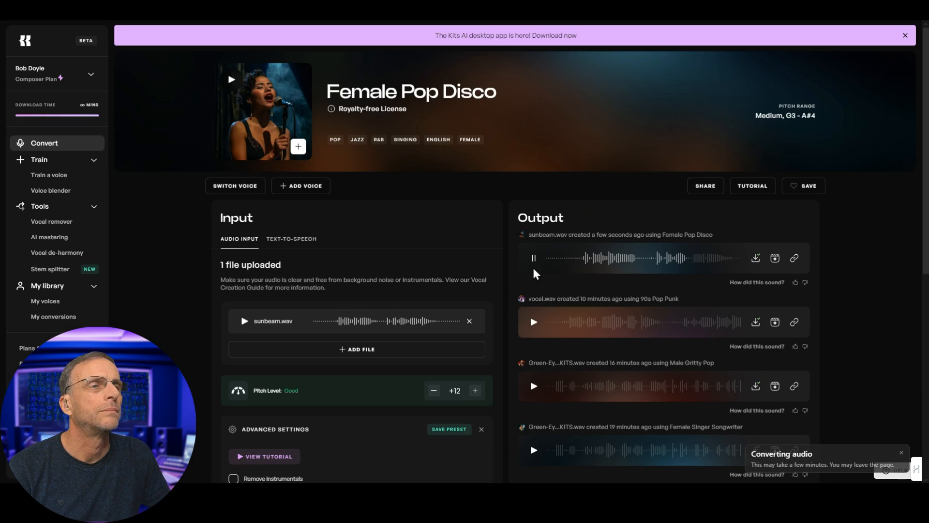
pyautogui.scroll(-7, 763, 375)
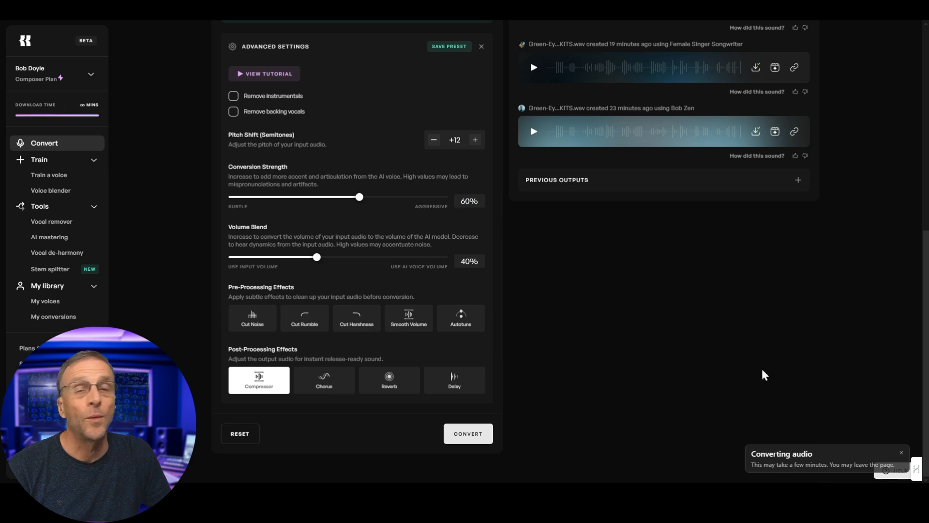
pyautogui.click(459, 322)
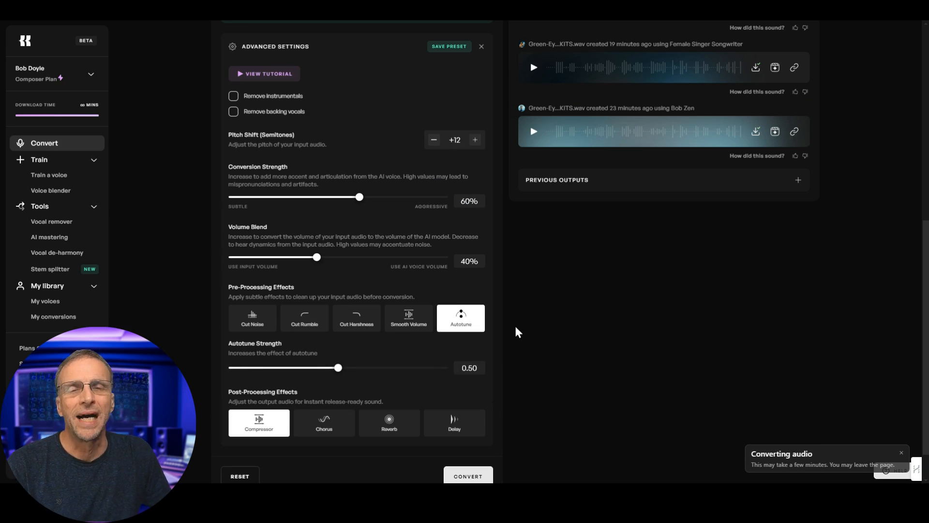
pyautogui.click(460, 476)
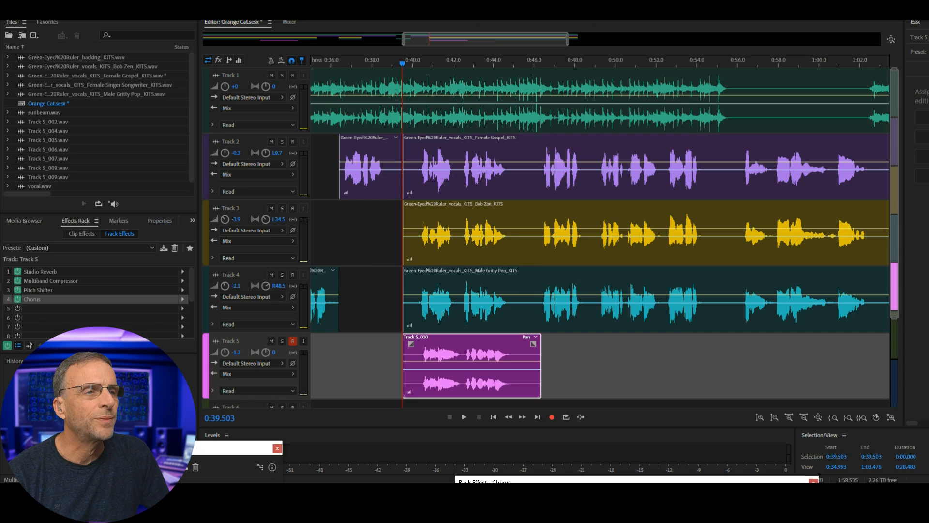
# Step: Return to Adobe Audition, replace the Track 5 harmony at 0:39.503 with sunbeam_Female Pop Disco_KITS (1), and preview it
pyautogui.moveTo(470, 339)
pyautogui.mouseDown()
pyautogui.moveTo(617, 339)
pyautogui.moveTo(487, 329)
pyautogui.moveTo(467, 339)
pyautogui.mouseUp()
pyautogui.click(465, 417)
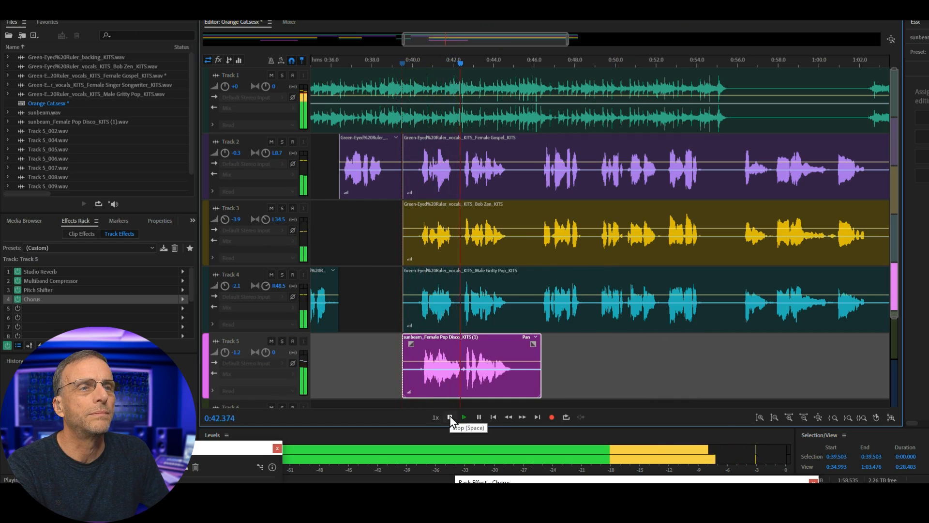
pyautogui.click(450, 417)
# Step: Nudge the sunbeam harmony clip on Track 5 slightly earlier to align with the other vocals, and preview the timing
pyautogui.scroll(6, 488, 363)
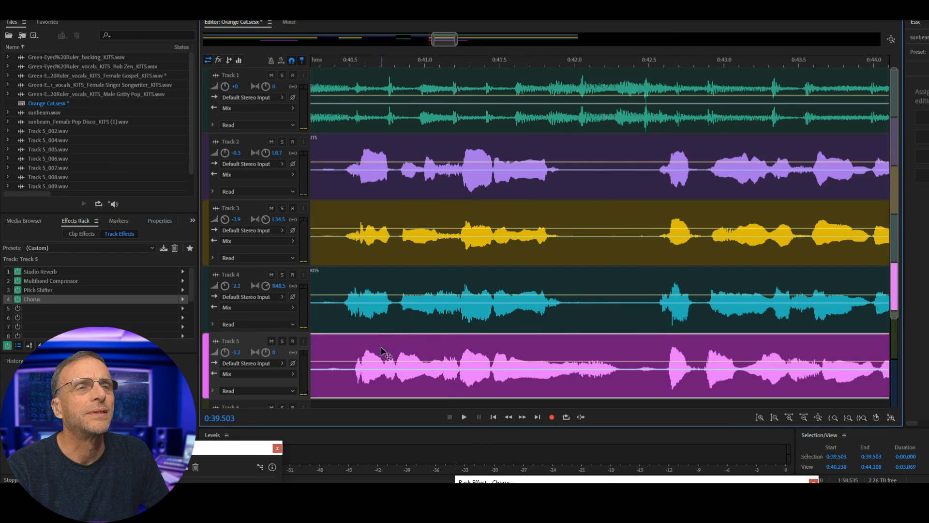
pyautogui.click(464, 417)
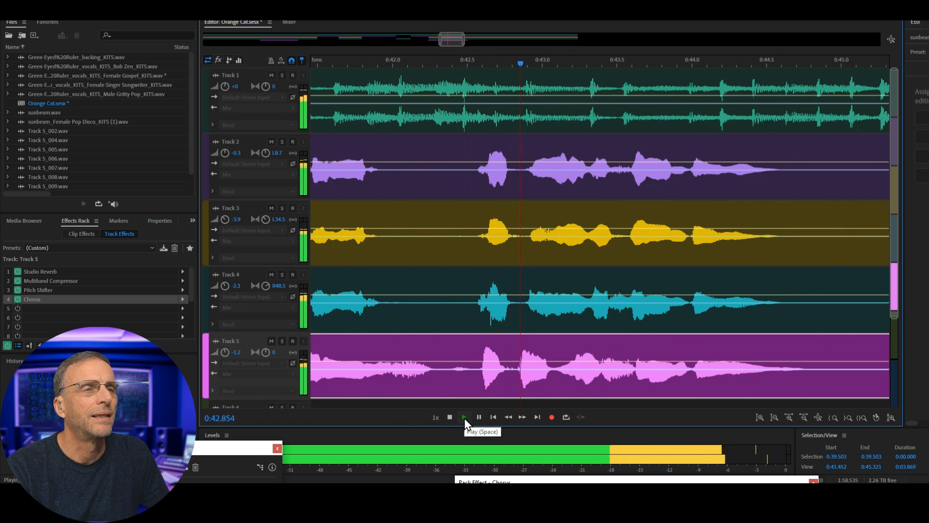
pyautogui.click(450, 418)
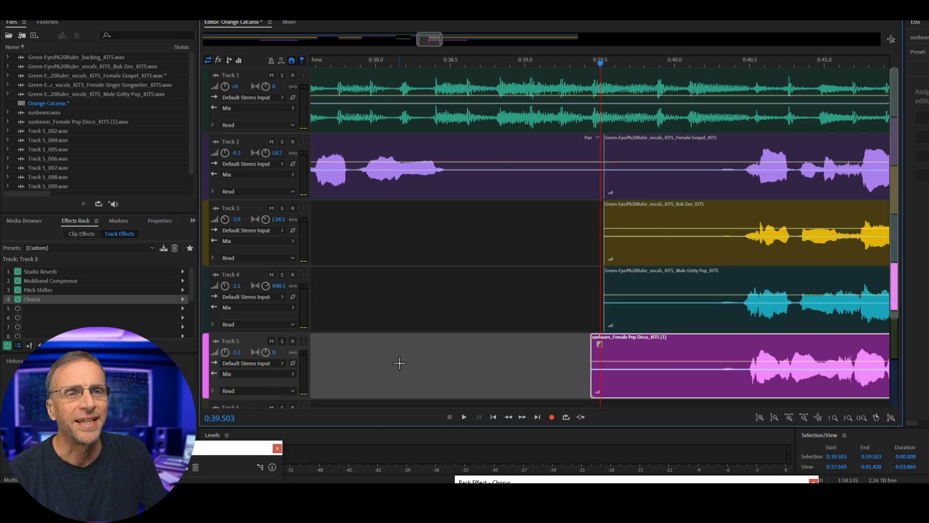
# Step: Split the Track 3 and Track 4 vocals at 0:55.375, delete the portions after it, and preview the ending
pyautogui.scroll(-10, 613, 61)
pyautogui.click(612, 61)
pyautogui.click(617, 274)
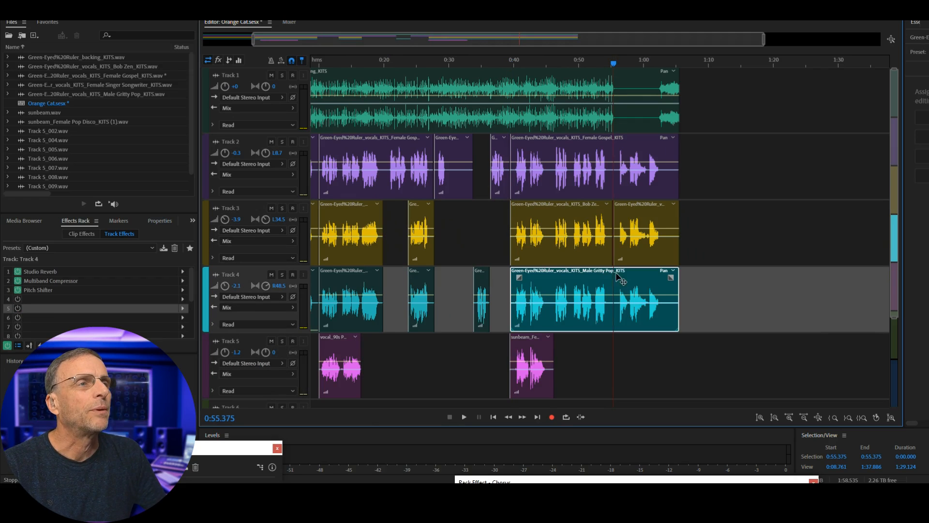
pyautogui.hotkey('ctrl', 'z')
pyautogui.hotkey('ctrl', 'z')
pyautogui.click(464, 416)
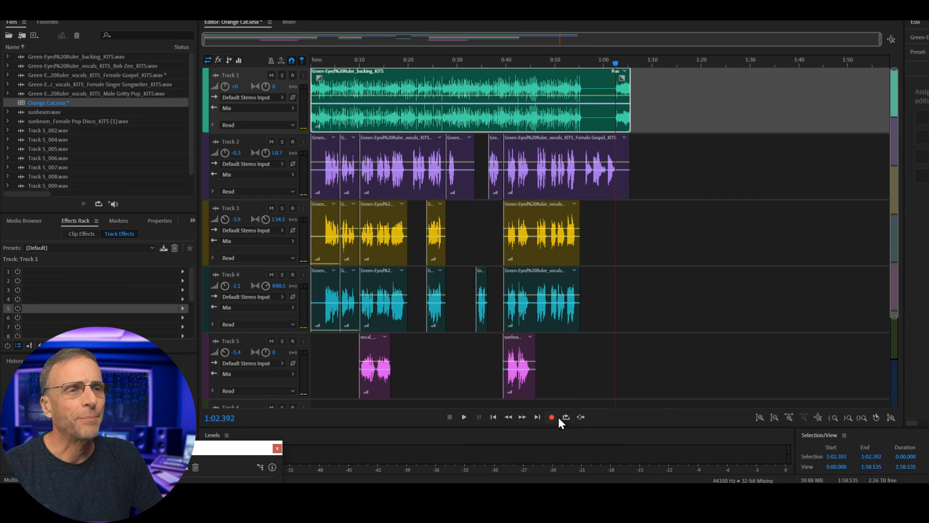
# Step: Preview the ending from 1:02.392, and select the backing track's final chord from 1:02.328 to 1:05.600 in the waveform editor
pyautogui.click(463, 417)
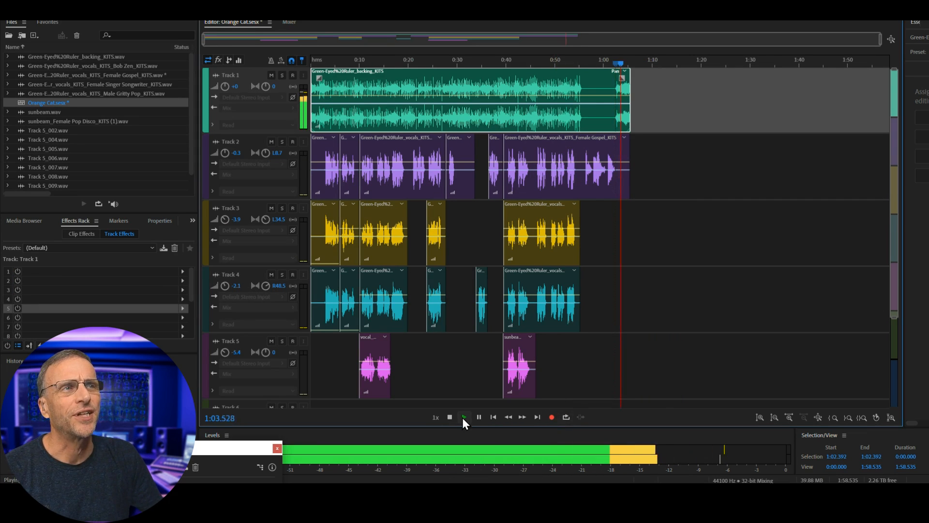
pyautogui.click(463, 417)
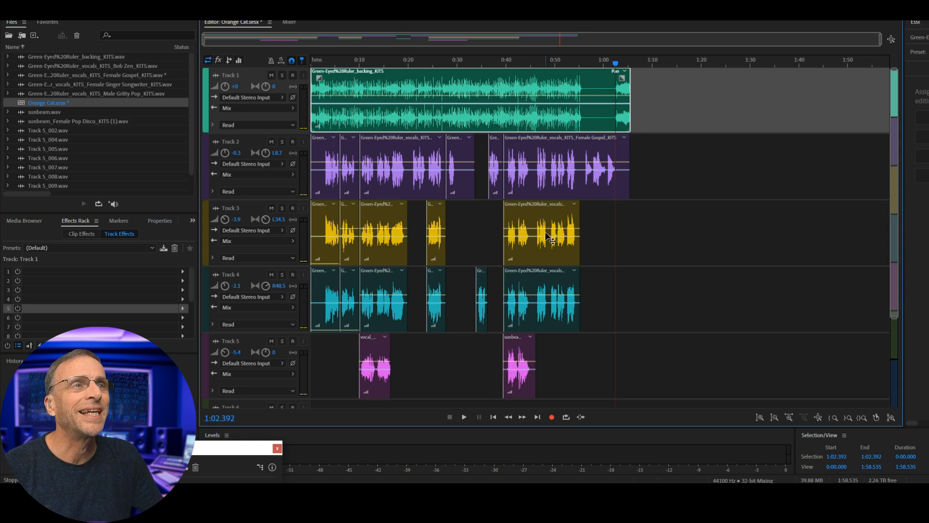
pyautogui.doubleClick(618, 104)
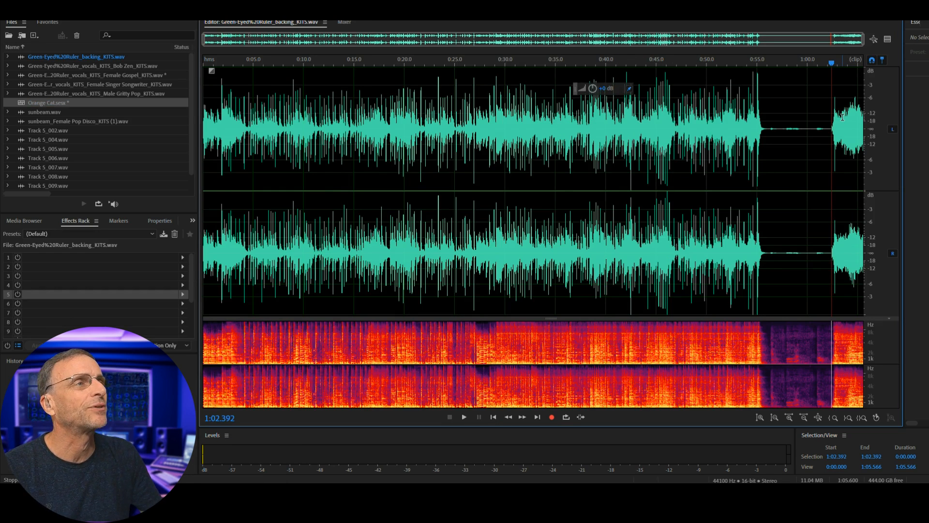
pyautogui.moveTo(842, 116); pyautogui.dragTo(907, 121)
pyautogui.moveTo(831, 127); pyautogui.dragTo(881, 123)
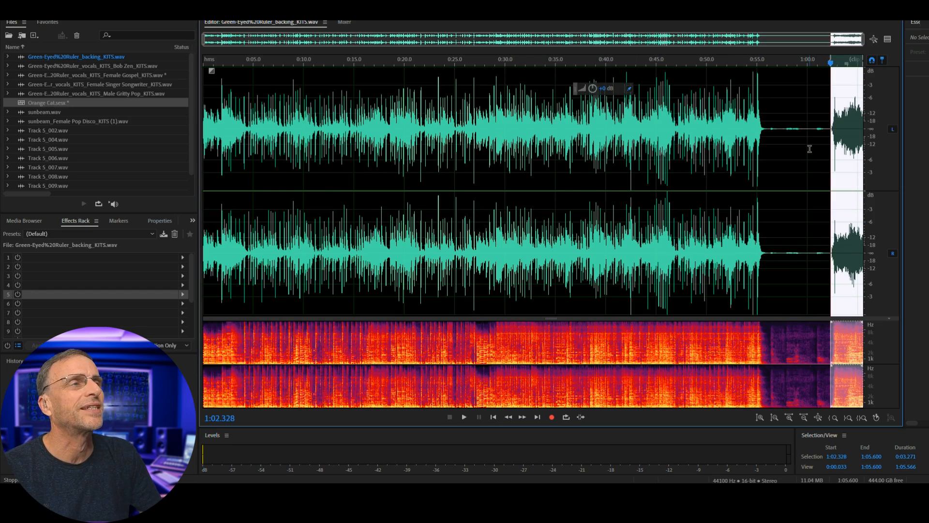
# Step: Stretch the selected final chord to a new duration of 0:06.600 with Stretch and Pitch, previewing before applying it
pyautogui.click(92, 10)
pyautogui.moveTo(129, 209)
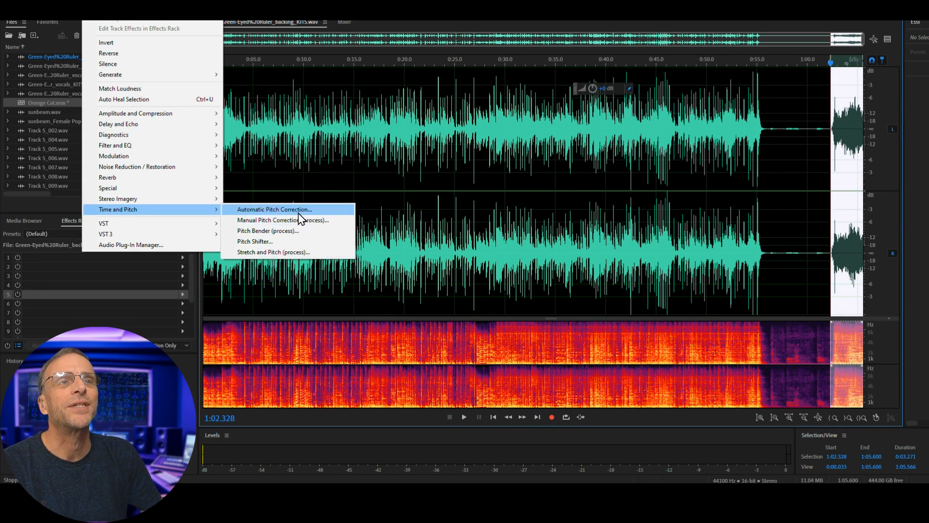
pyautogui.click(300, 251)
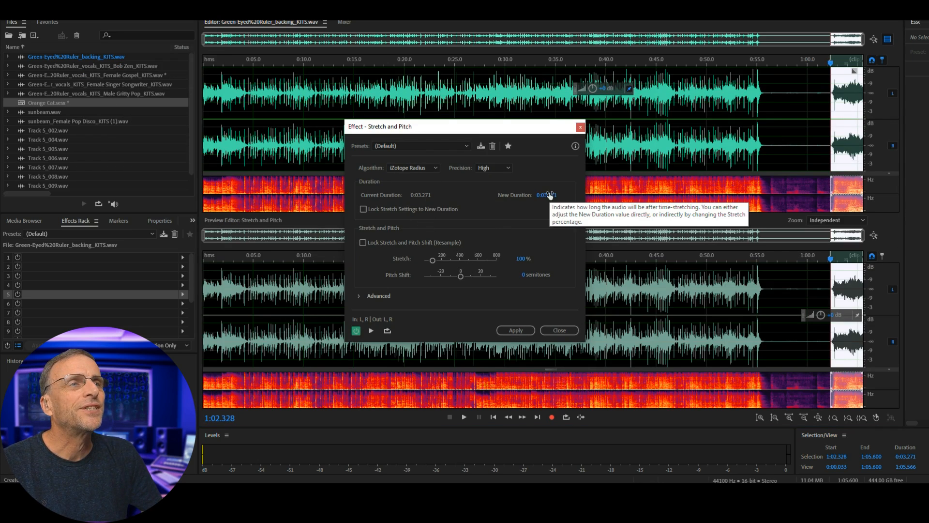
pyautogui.moveTo(548, 198); pyautogui.dragTo(553, 195)
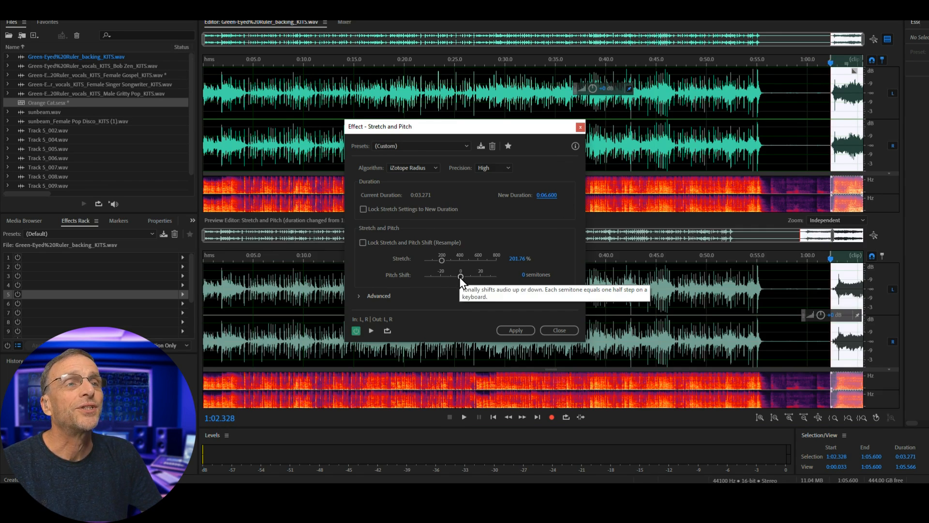
pyautogui.click(371, 331)
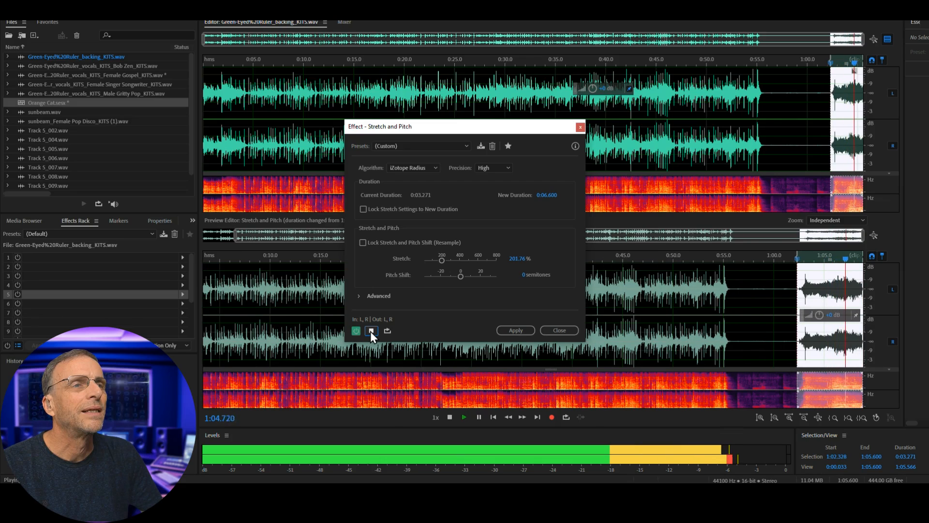
pyautogui.click(371, 330)
pyautogui.click(515, 330)
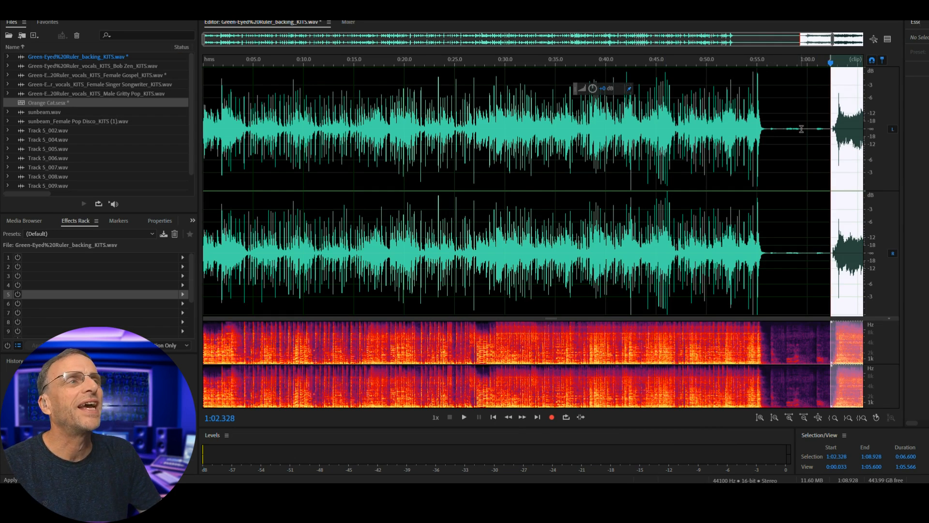
# Step: Fade out the end of the backing track from 1:04.397 to 1:08.928
pyautogui.moveTo(852, 129); pyautogui.dragTo(875, 139)
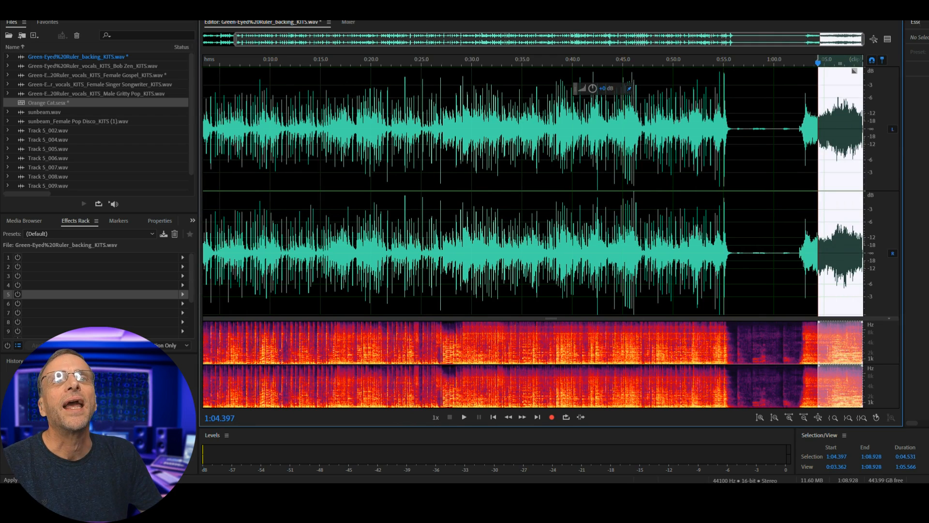
pyautogui.click(94, 19)
pyautogui.moveTo(219, 117)
pyautogui.click(270, 167)
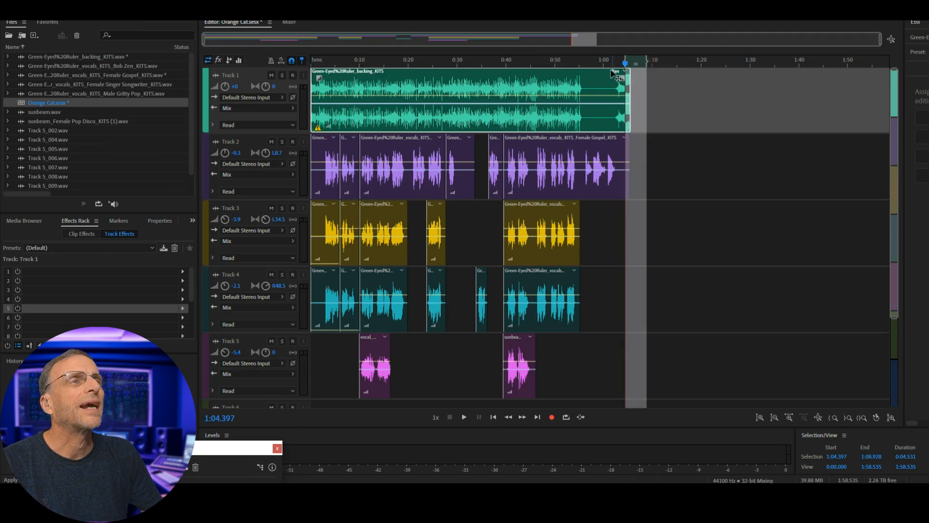
# Step: Return to the Orange Cat session, preview the ending, and extend the Track 1 clip to include the stretched, faded final chord
pyautogui.click(596, 62)
pyautogui.click(464, 417)
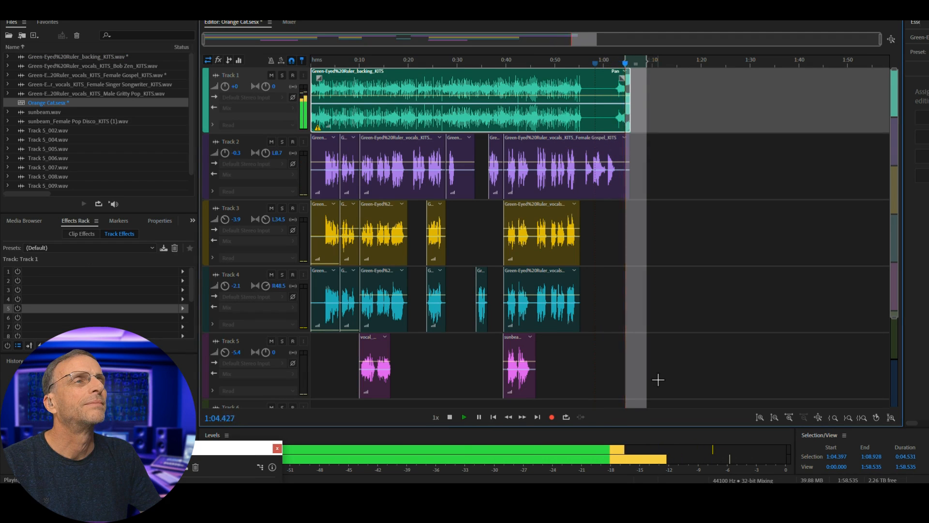
pyautogui.moveTo(630, 98); pyautogui.dragTo(663, 98)
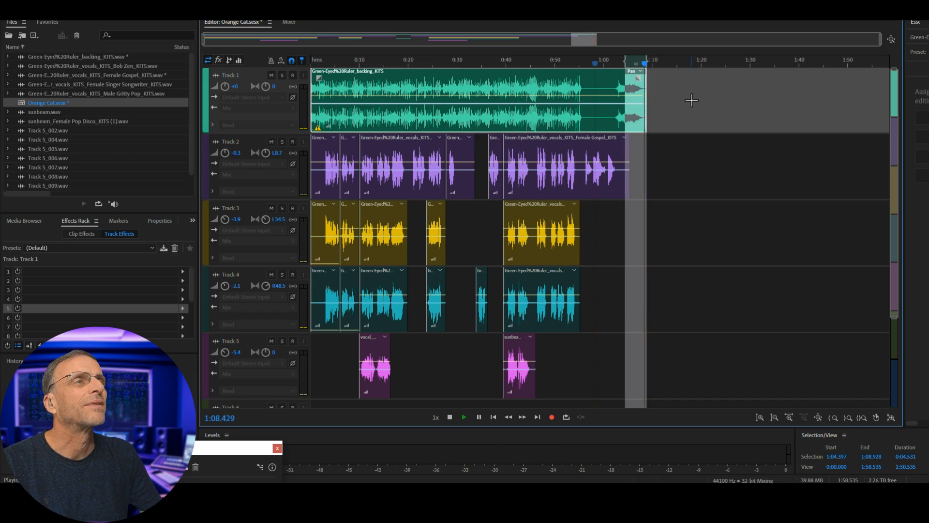
pyautogui.click(617, 64)
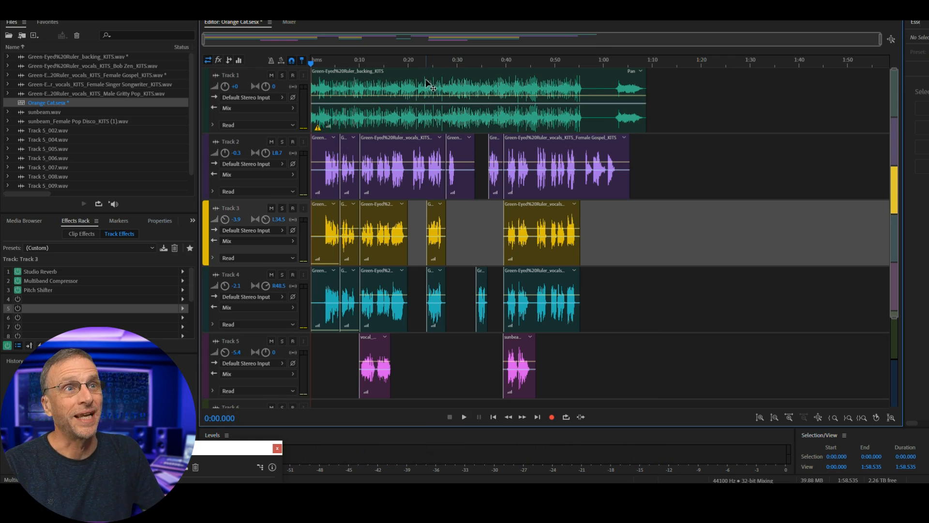
# Step: Preview the full mix from 0:23.211
pyautogui.click(424, 62)
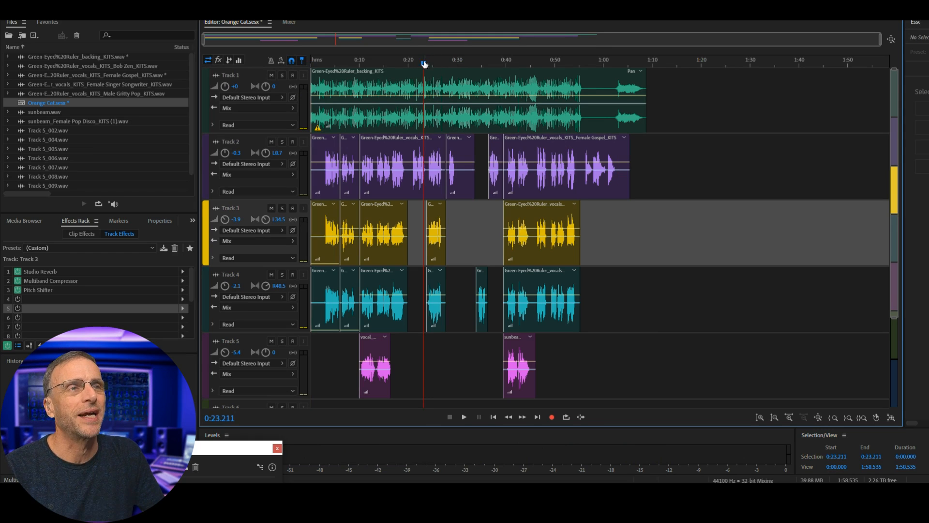
pyautogui.click(463, 416)
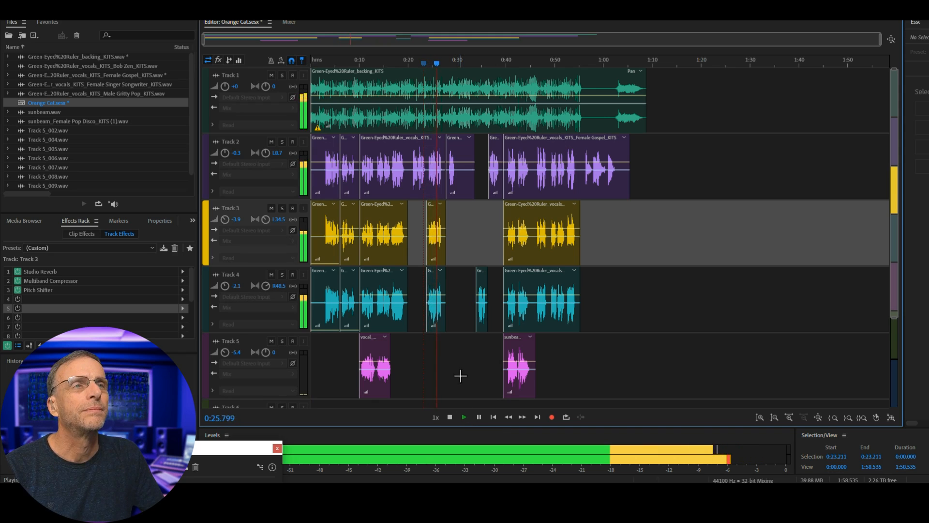
pyautogui.click(451, 418)
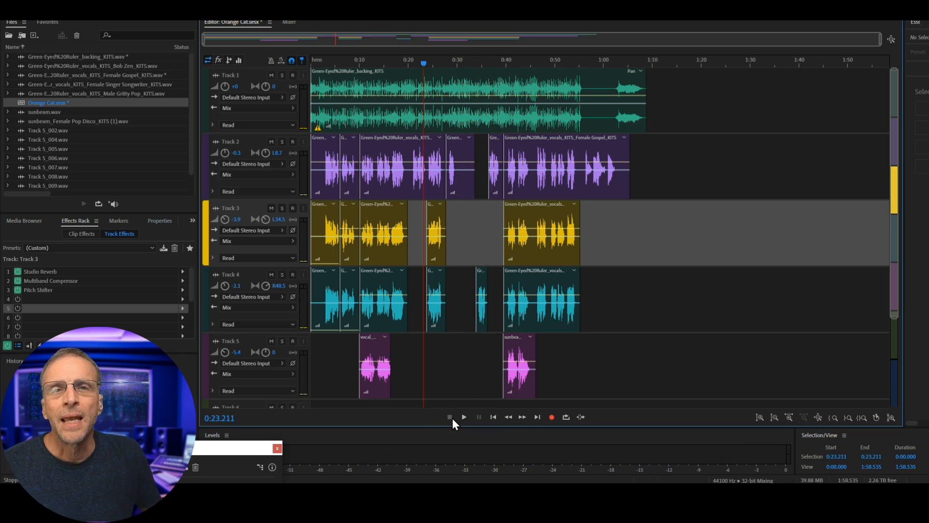